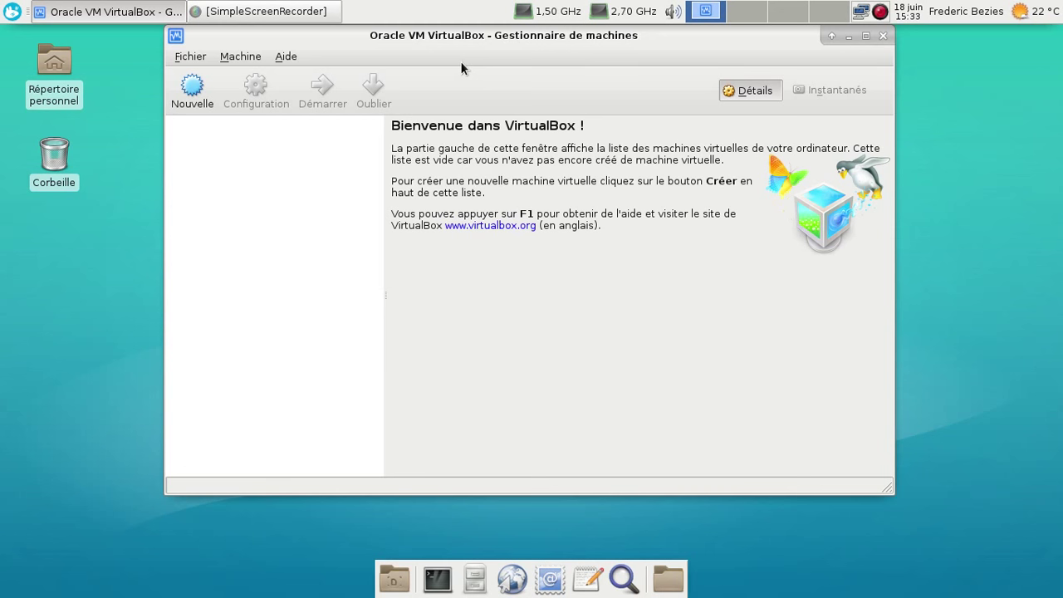
Begin a new virtual machine with type Linux and version Debian (64 bit).
{"action": "left_click", "coordinate": [192, 90]}
{"action": "left_click", "coordinate": [555, 254]}
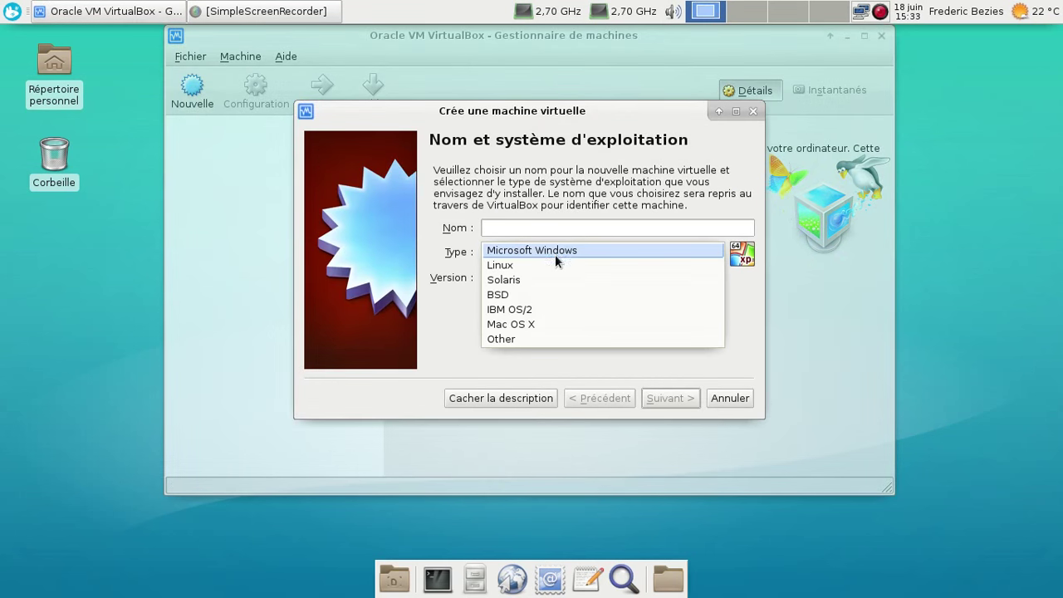
{"action": "left_click", "coordinate": [552, 269]}
{"action": "left_click", "coordinate": [553, 278]}
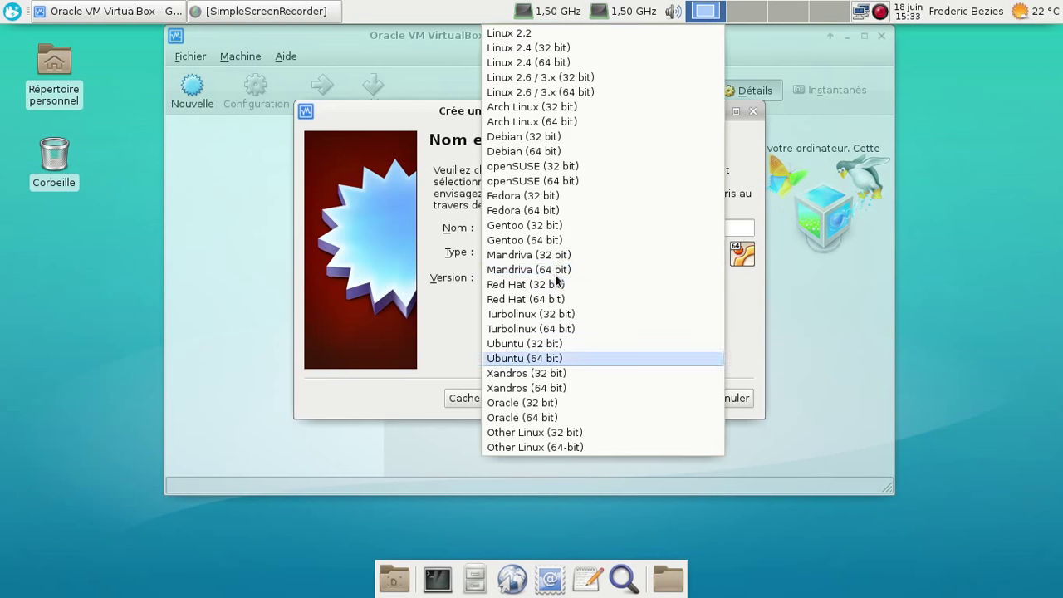
{"action": "left_click", "coordinate": [537, 151]}
Name the new virtual machine "Devuan alpha 2" and continue to the memory settings.
{"action": "left_click", "coordinate": [556, 230]}
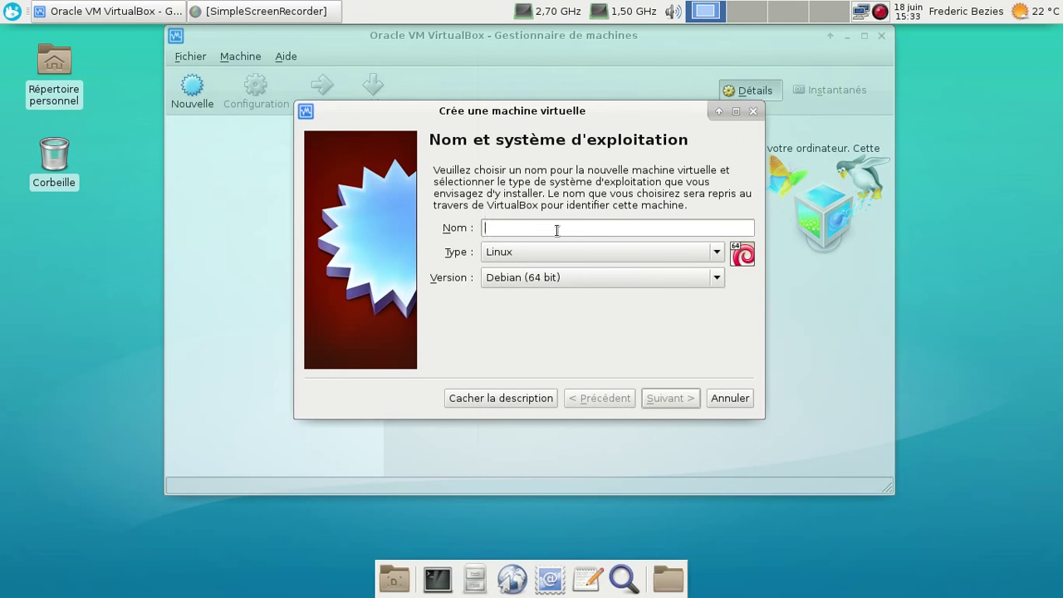
{"action": "type", "text": "Debia"}
{"action": "key", "text": "BackSpace"}
{"action": "key", "text": "BackSpace"}
{"action": "key", "text": "BackSpace"}
{"action": "type", "text": "vuan"}
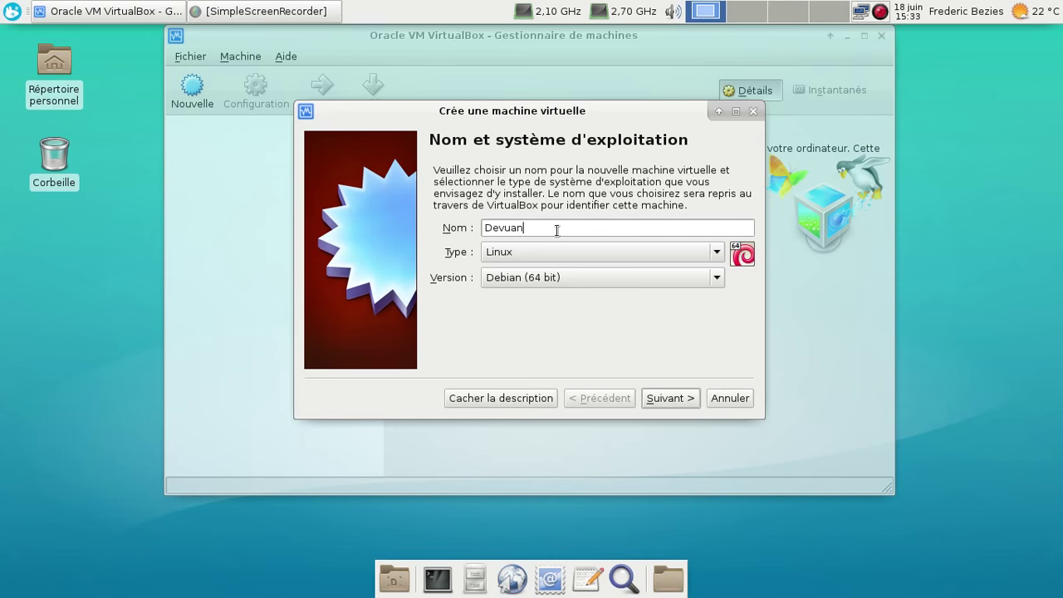
{"action": "type", "text": " alpha 2"}
{"action": "left_click", "coordinate": [660, 401]}
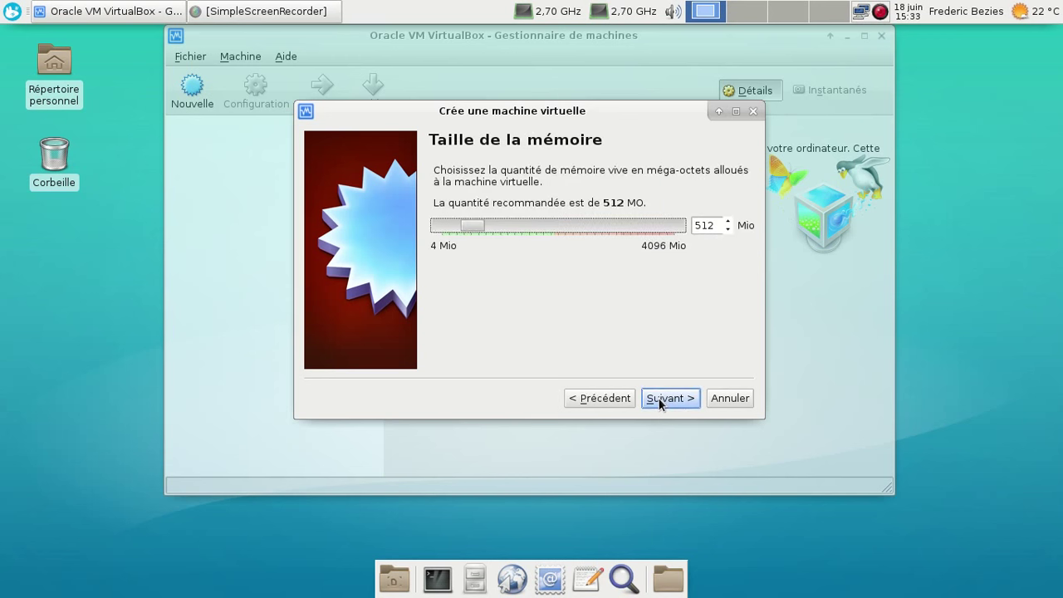
Set the virtual machine's memory to 2048 Mio and continue to the hard disk settings.
{"action": "double_click", "coordinate": [708, 226]}
{"action": "type", "text": "2048"}
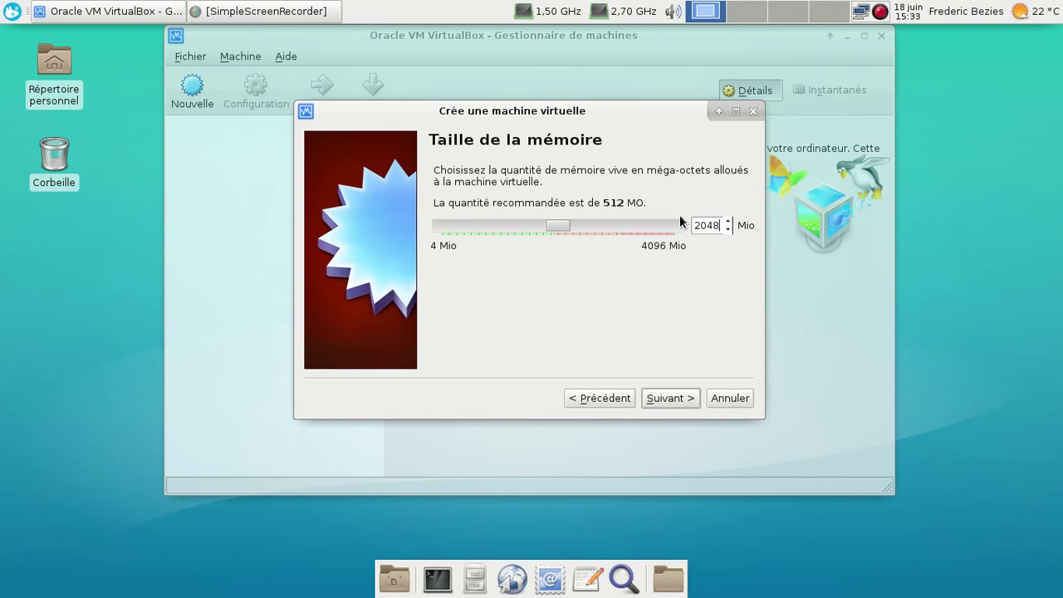
{"action": "left_click", "coordinate": [681, 396]}
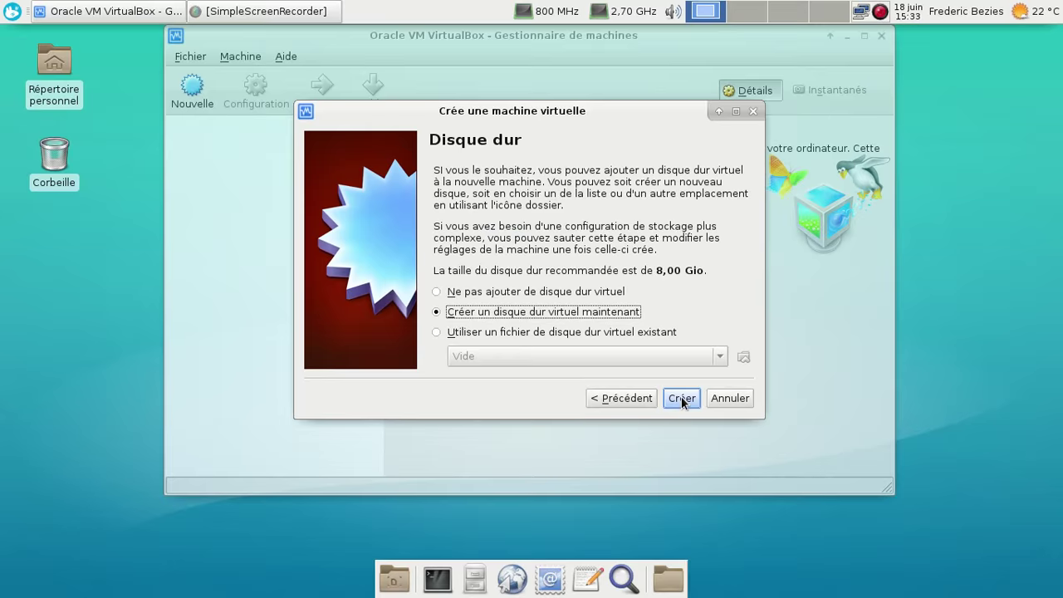
Create a new dynamically allocated virtual hard disk of 128,00 Gio for the machine.
{"action": "left_click", "coordinate": [682, 396]}
{"action": "left_click", "coordinate": [742, 417]}
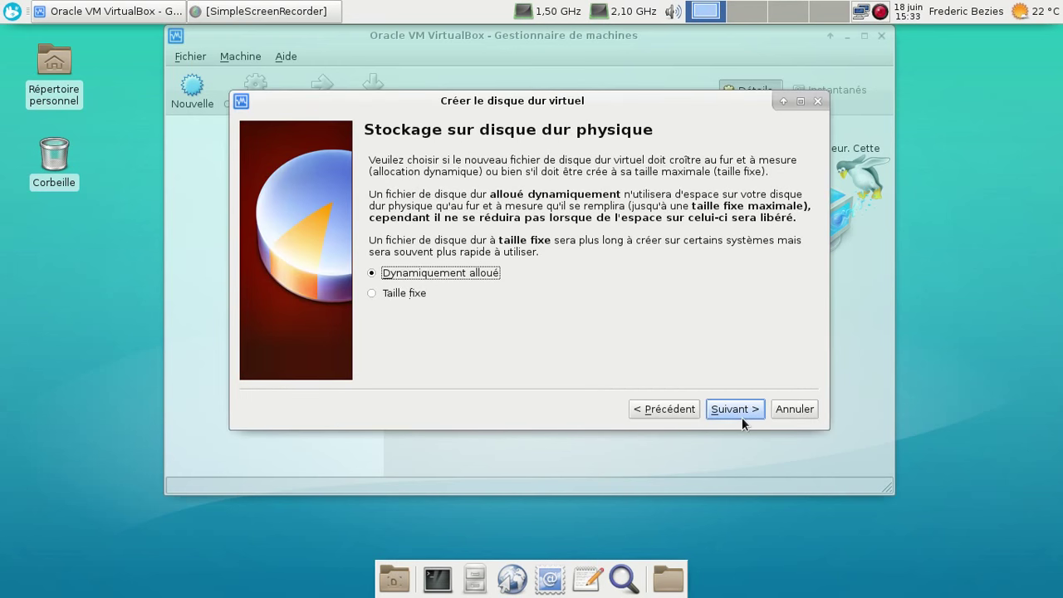
{"action": "left_click", "coordinate": [740, 411]}
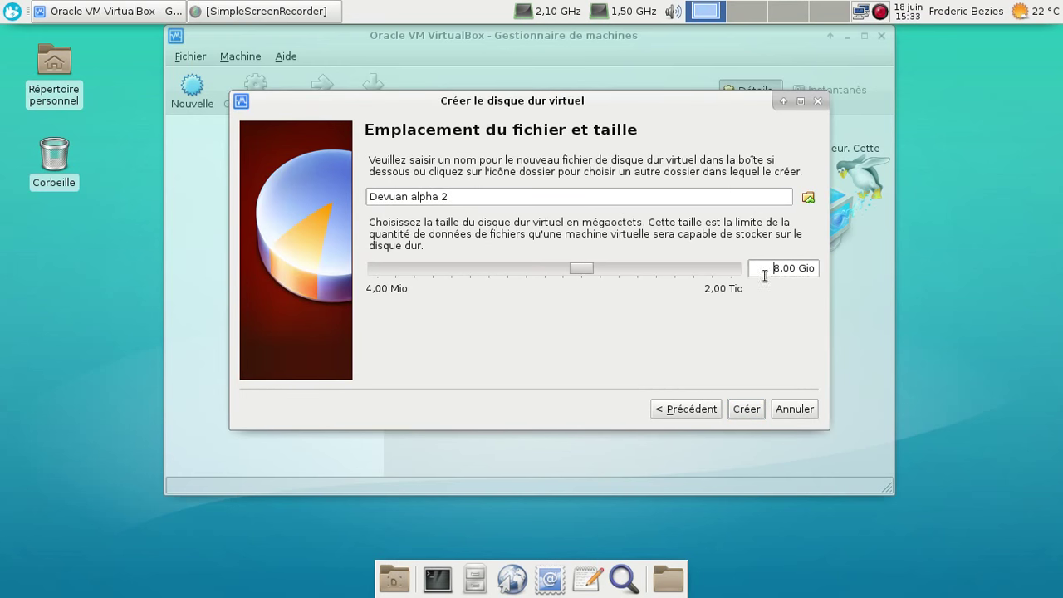
{"action": "type", "text": "12"}
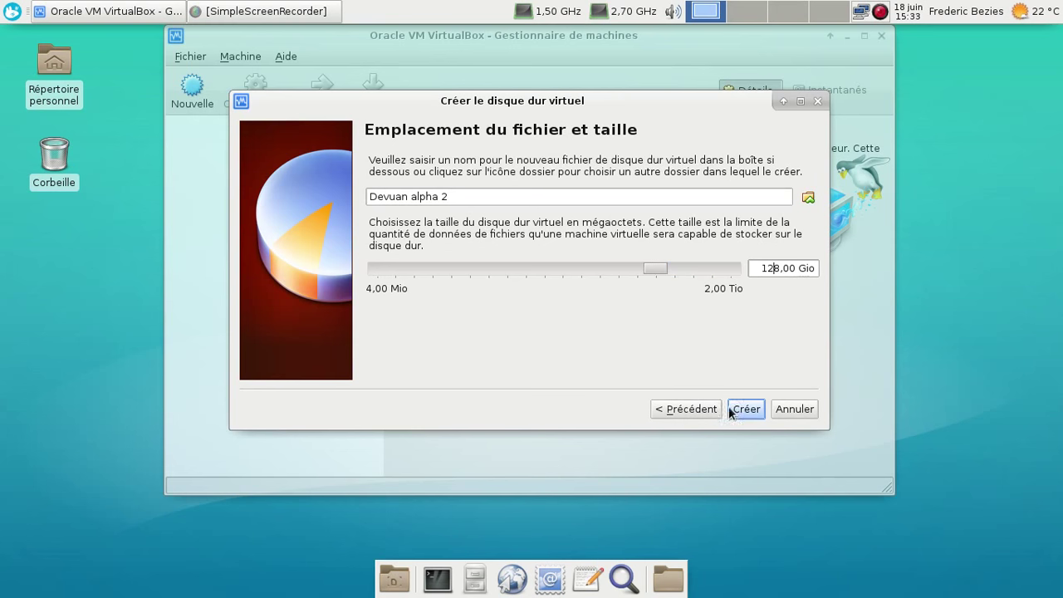
{"action": "left_click", "coordinate": [729, 408]}
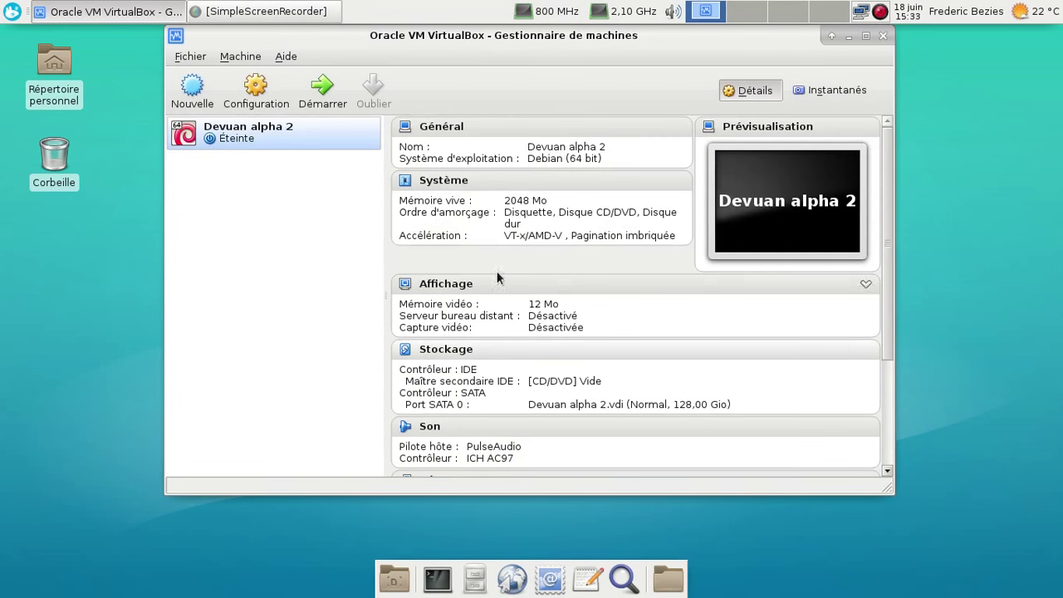
In the machine's boot order, disable the floppy and move the hard disk ahead of the CD/DVD drive.
{"action": "left_click", "coordinate": [446, 183]}
{"action": "left_click", "coordinate": [525, 211]}
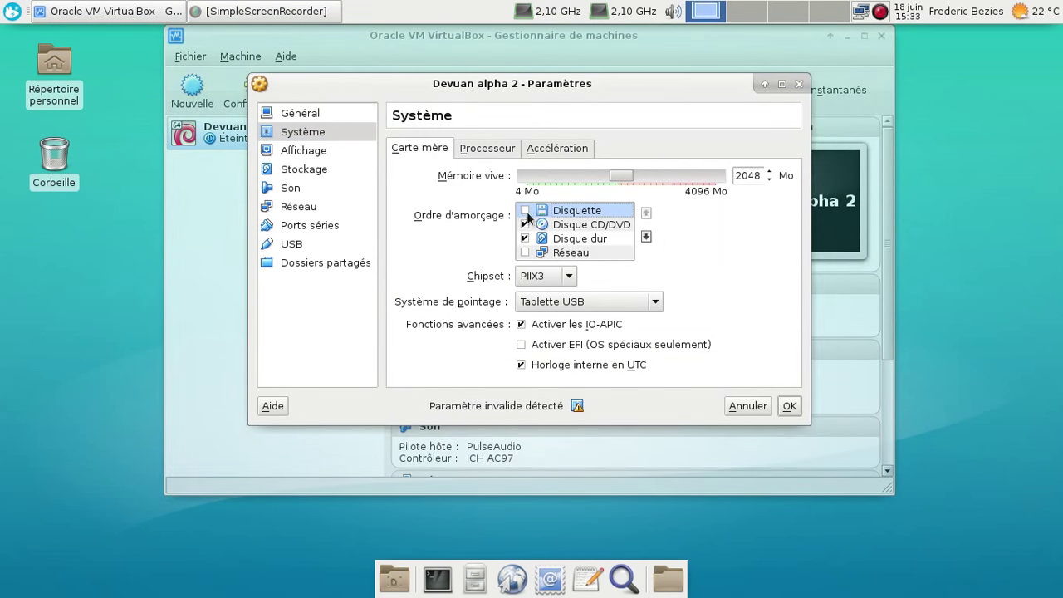
{"action": "left_click", "coordinate": [569, 238]}
{"action": "left_click", "coordinate": [646, 213]}
Set the machine to 2 processors and switch its first network adapter to Accès par pont (bridged).
{"action": "left_click", "coordinate": [487, 148]}
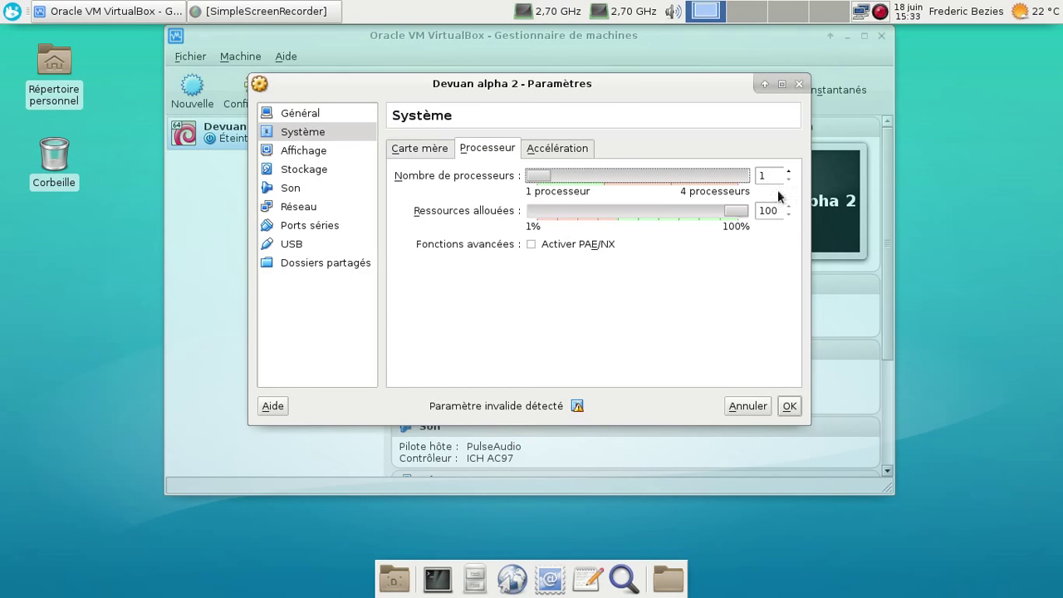
{"action": "left_click", "coordinate": [788, 171]}
{"action": "left_click", "coordinate": [318, 208]}
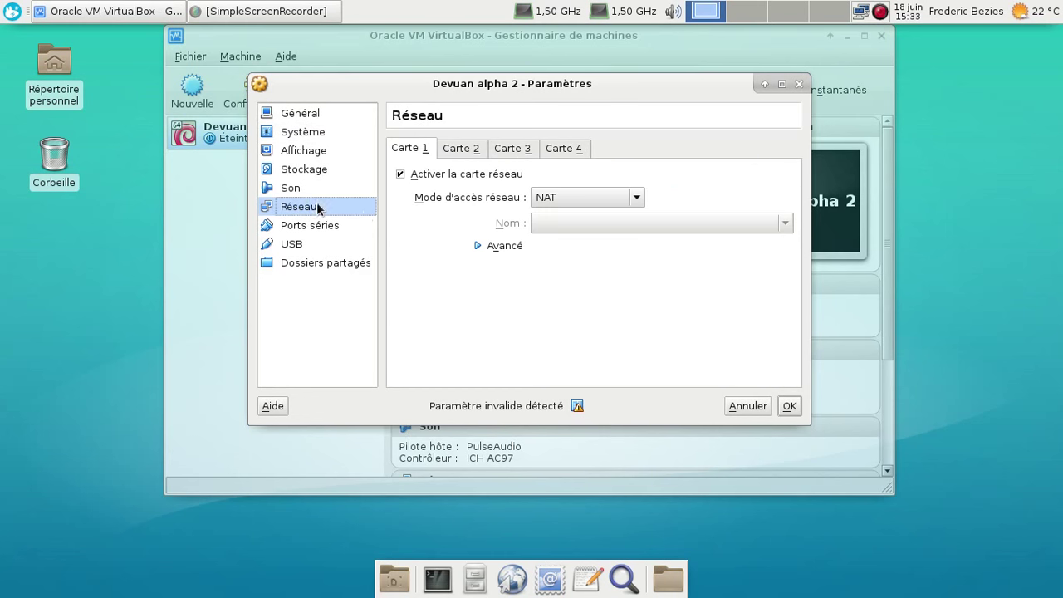
{"action": "left_click", "coordinate": [636, 197]}
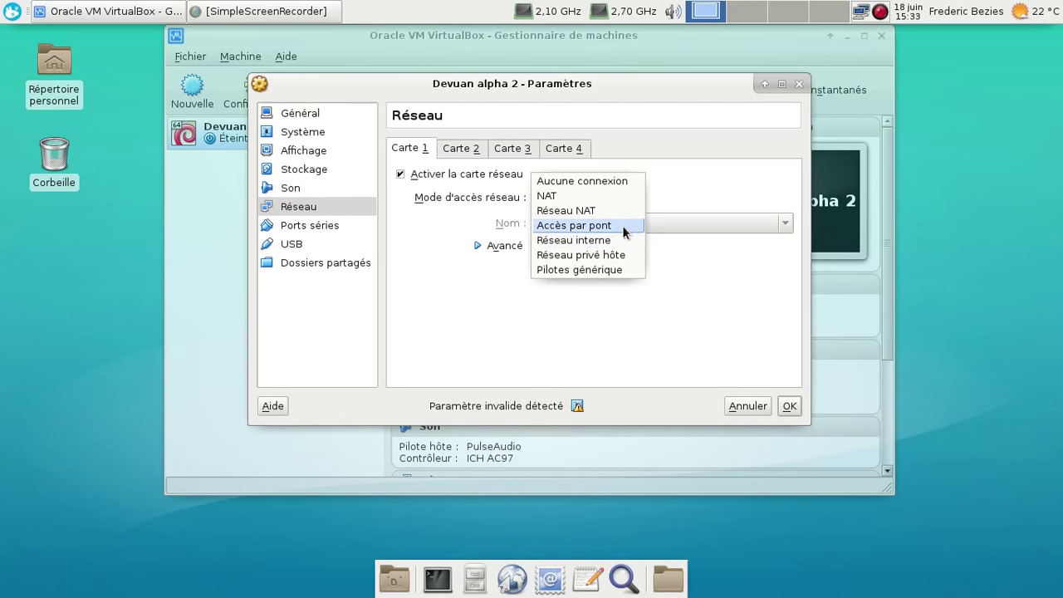
{"action": "left_click", "coordinate": [623, 225]}
Load devuan-jessie-netboot-amd64-alpha2.iso into the empty CD/DVD drive on the IDE controller.
{"action": "left_click", "coordinate": [314, 171]}
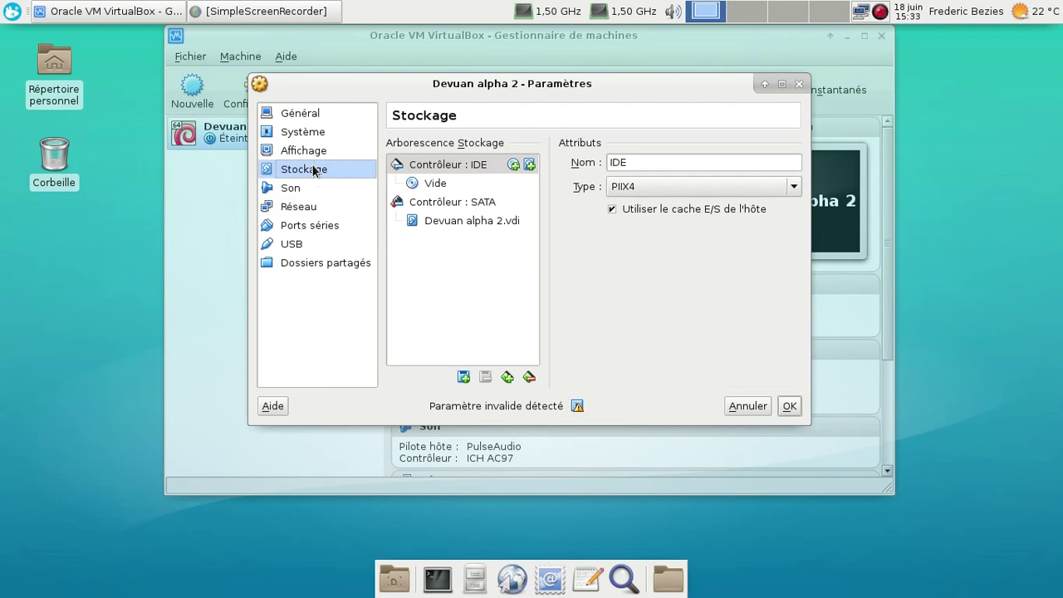
{"action": "left_click", "coordinate": [434, 183]}
{"action": "left_click", "coordinate": [786, 165]}
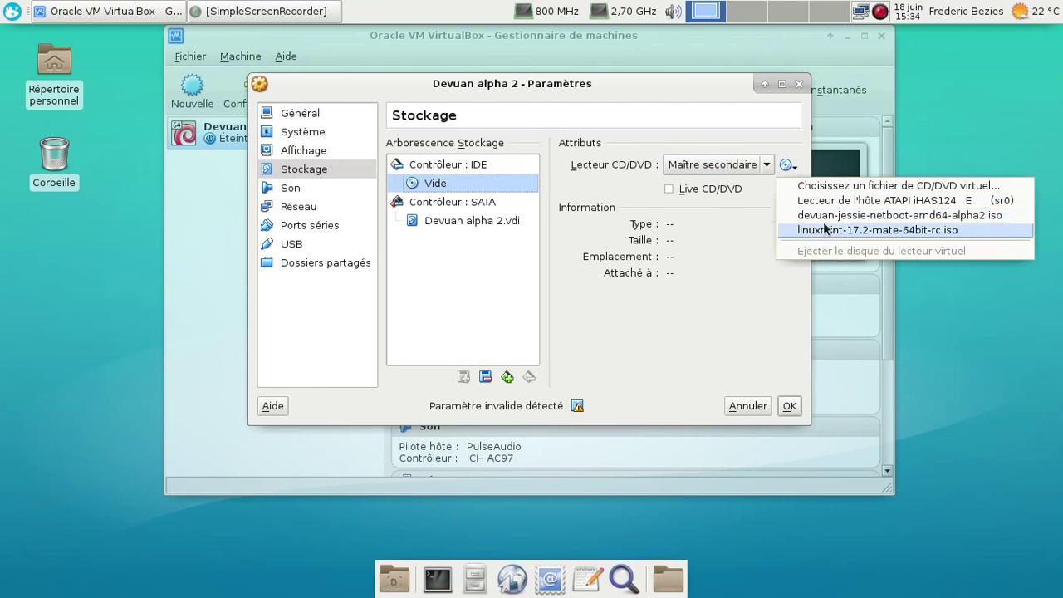
{"action": "left_click", "coordinate": [830, 186]}
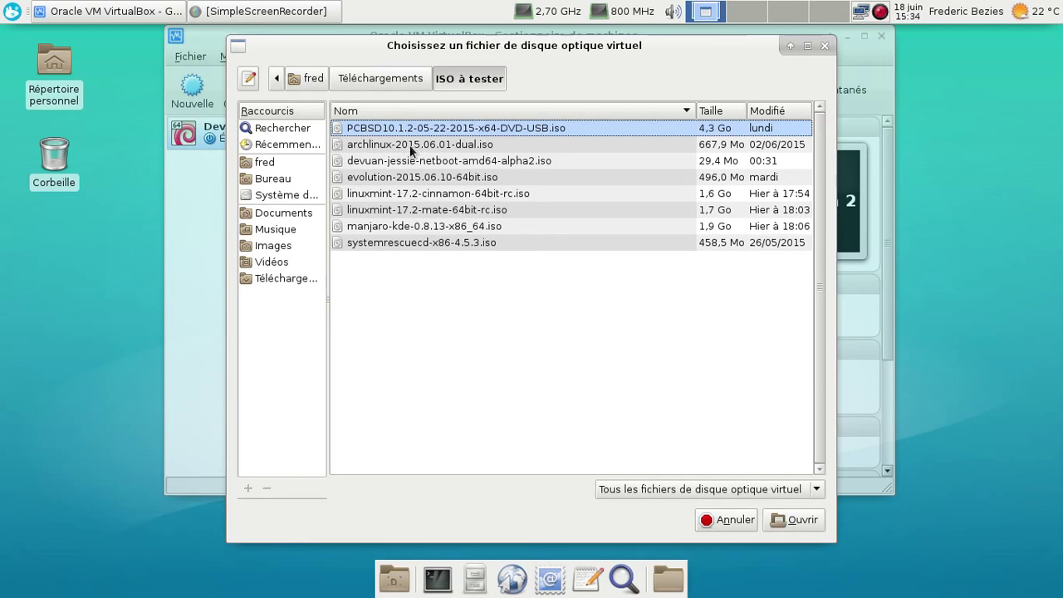
{"action": "left_click", "coordinate": [413, 160]}
{"action": "left_click", "coordinate": [774, 523]}
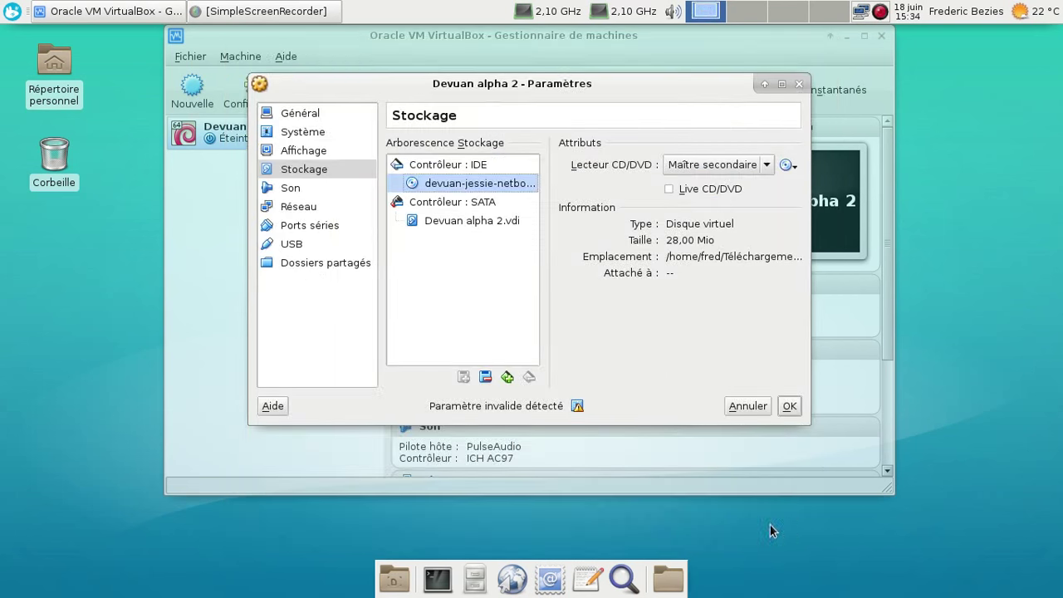
Review the machine's sound, display and system settings, and save the configuration.
{"action": "left_click", "coordinate": [306, 189]}
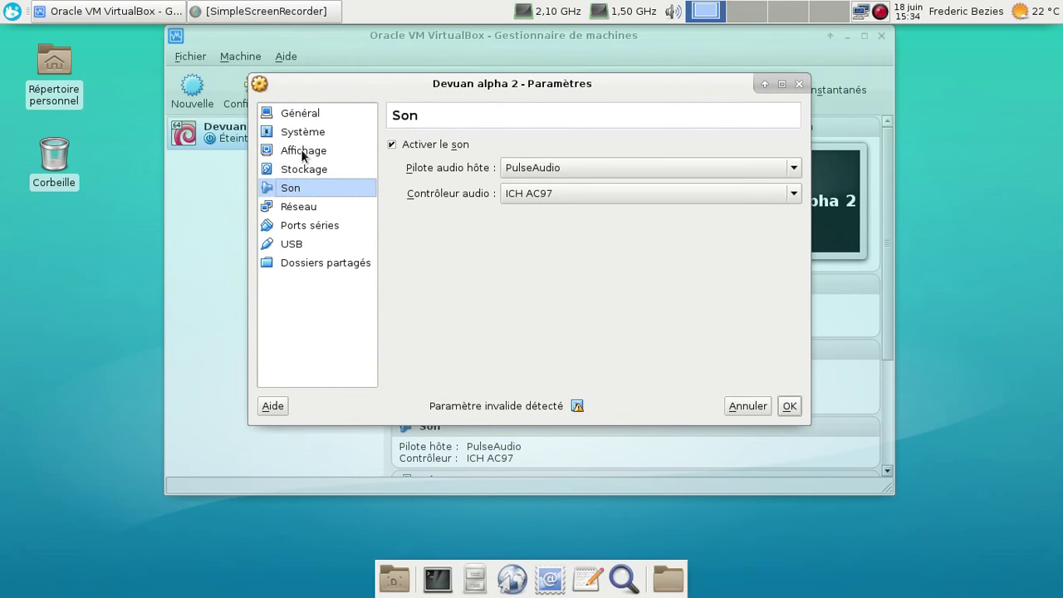
{"action": "left_click", "coordinate": [302, 154]}
{"action": "left_click", "coordinate": [299, 132]}
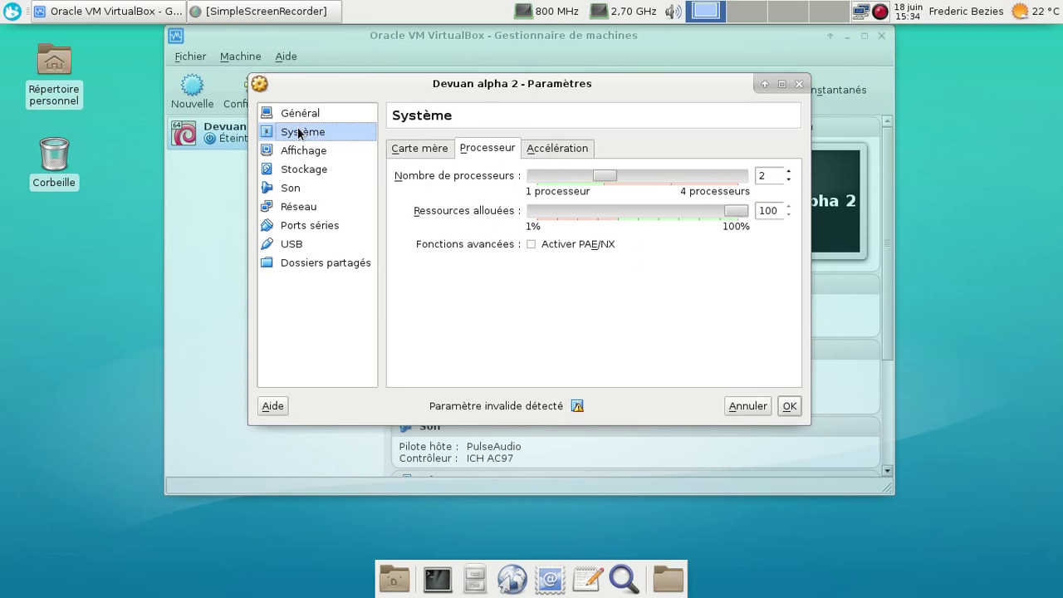
{"action": "left_click", "coordinate": [789, 405]}
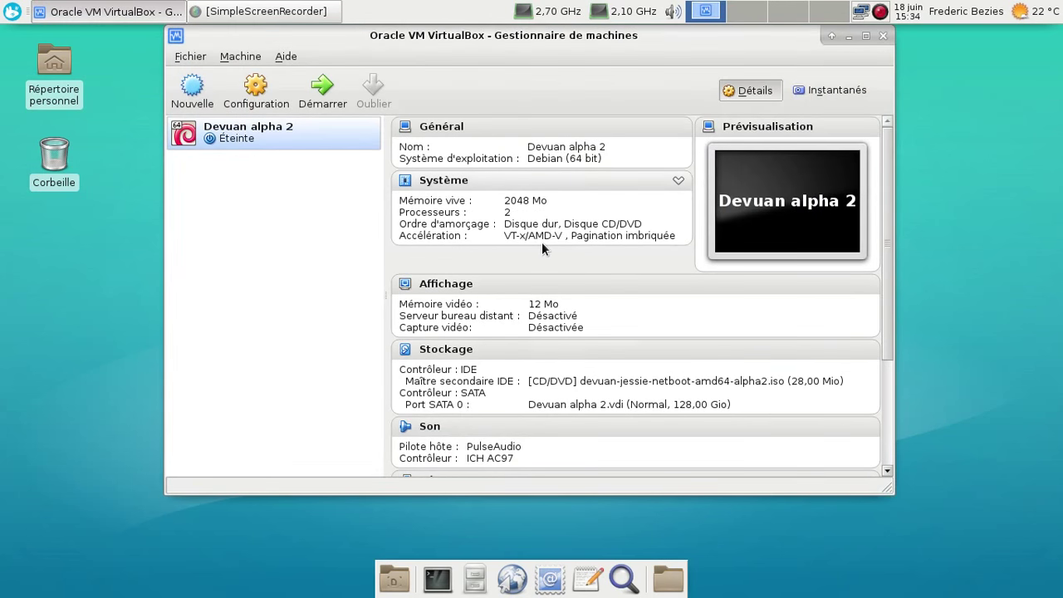
Start the Devuan alpha 2 machine, minimize the manager window and launch Install from the boot menu.
{"action": "left_click", "coordinate": [307, 89]}
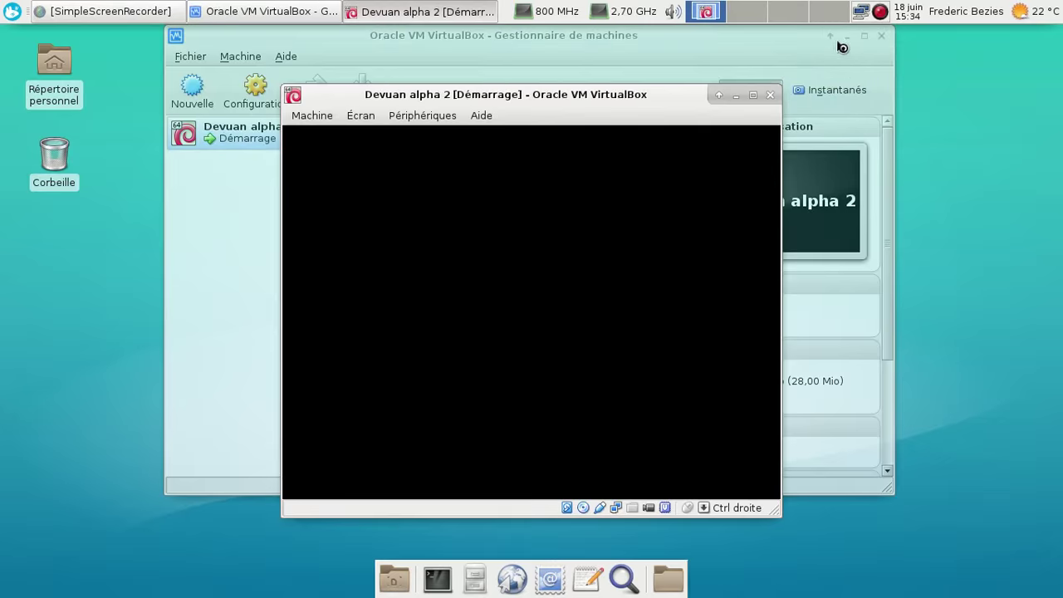
{"action": "left_click", "coordinate": [846, 36]}
{"action": "left_click_drag", "start_coordinate": [564, 96], "coordinate": [467, 58]}
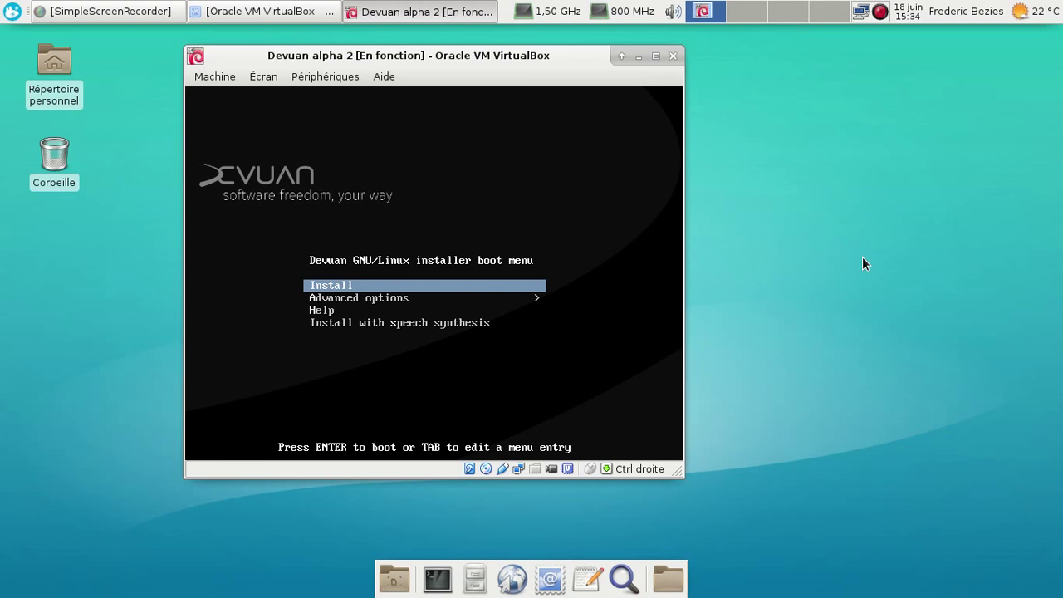
{"action": "key", "text": "Return"}
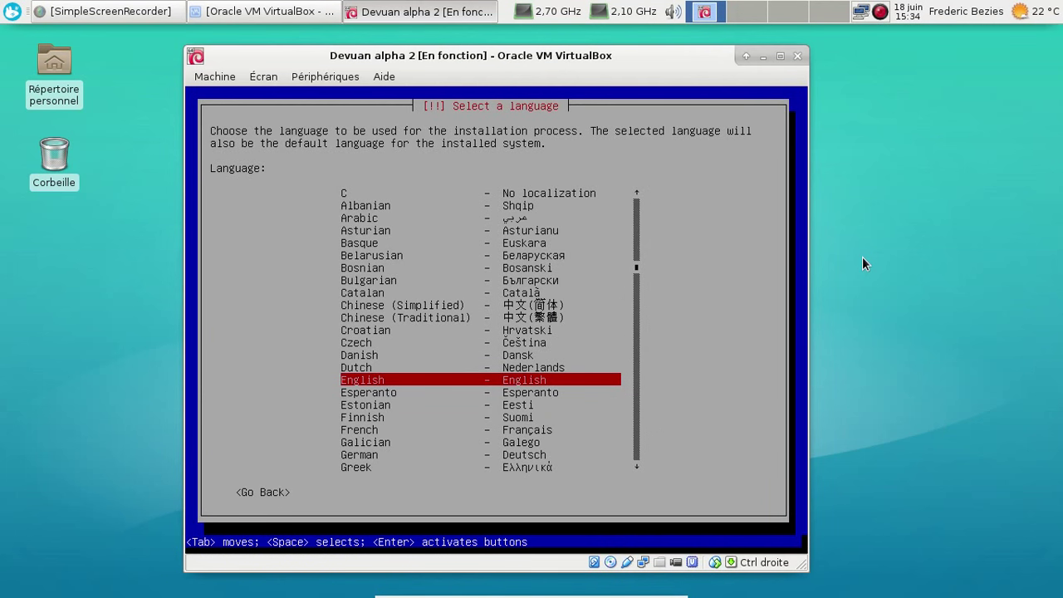
Set the installer's language to French, the country to France and the keyboard layout to Français.
{"action": "key", "text": "Down"}
{"action": "key", "text": "Down"}
{"action": "key", "text": "Down"}
{"action": "key", "text": "Down"}
{"action": "key", "text": "Return"}
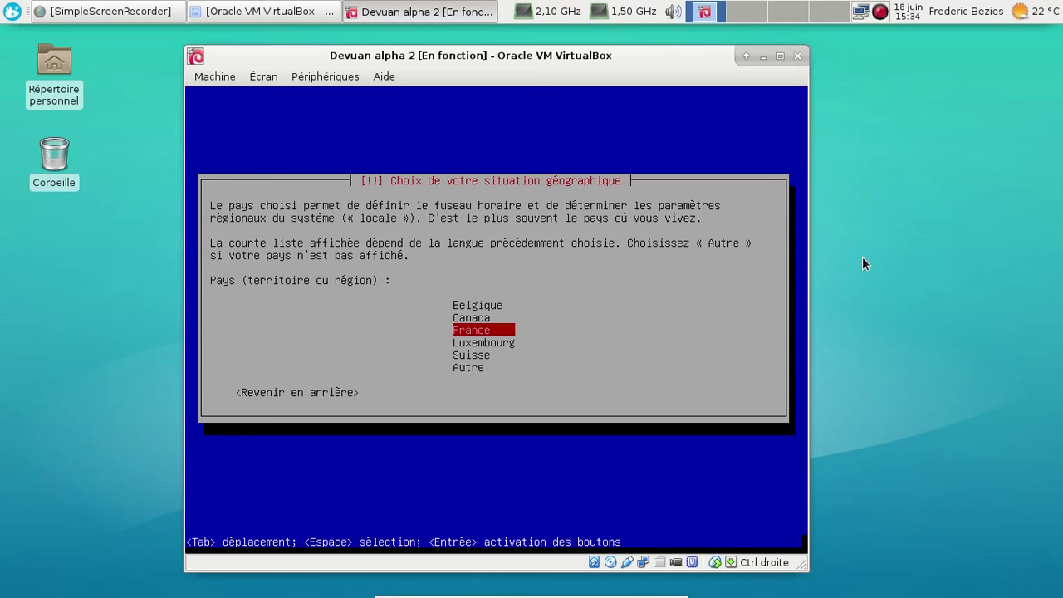
{"action": "key", "text": "Return"}
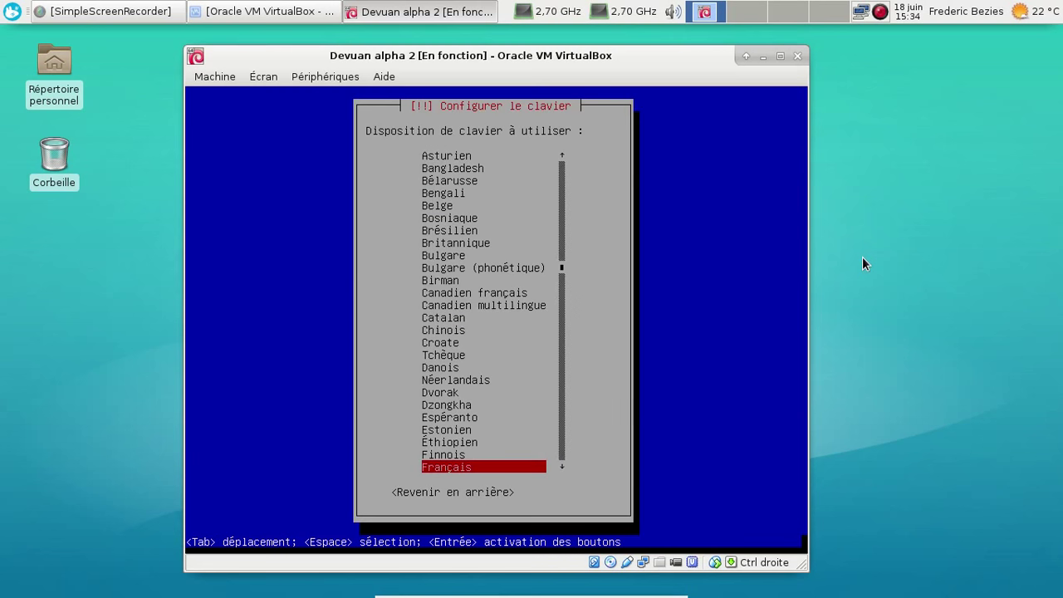
{"action": "key", "text": "Return"}
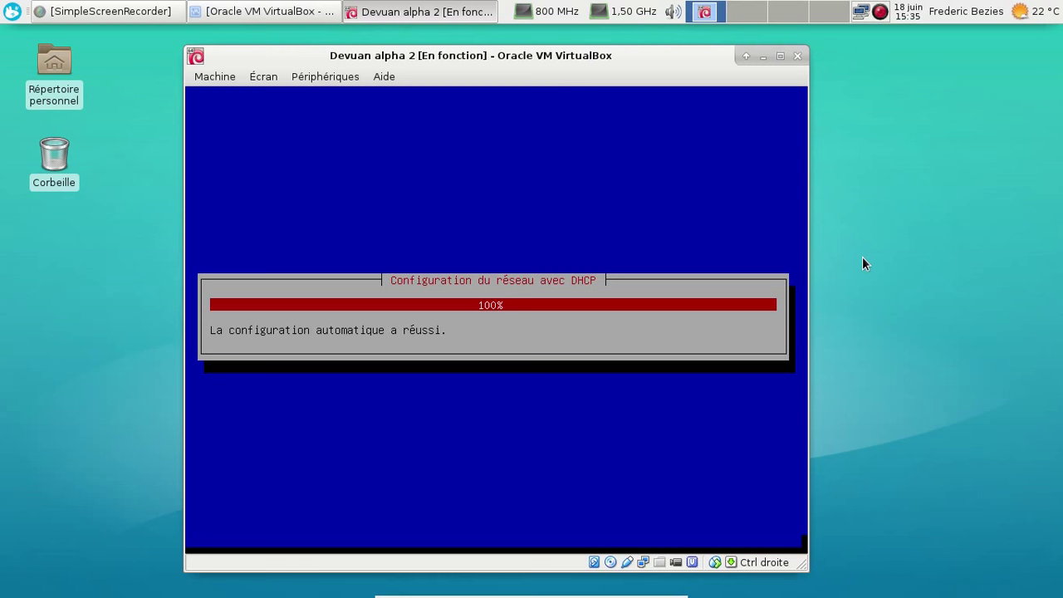
Set the machine's host name to fredo-devuan and finish the installer's network configuration.
{"action": "key", "text": "BackSpace"}
{"action": "key", "text": "BackSpace"}
{"action": "key", "text": "BackSpace"}
{"action": "key", "text": "BackSpace"}
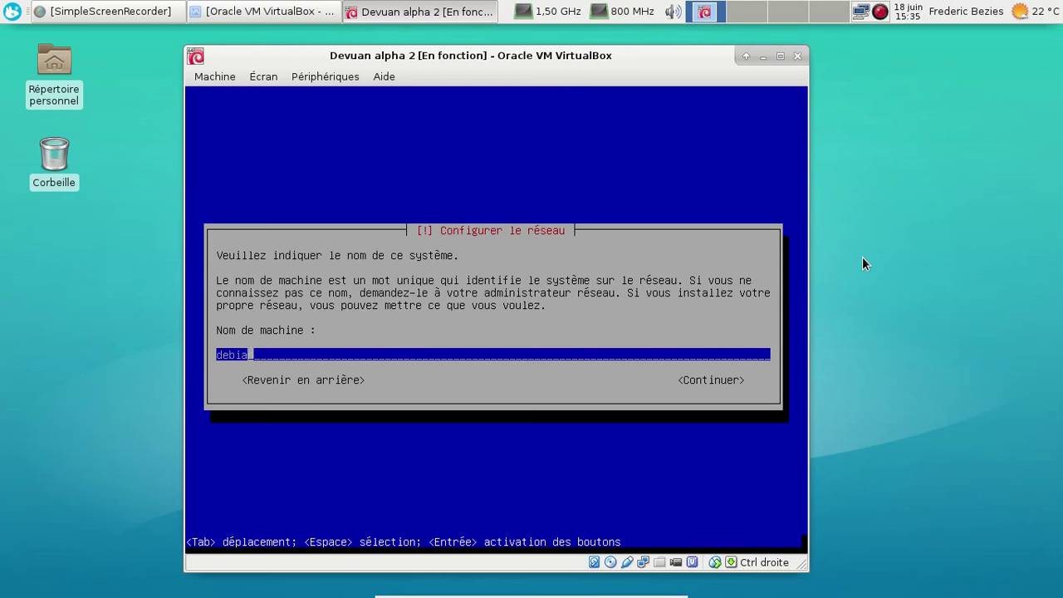
{"action": "type", "text": "vuan"}
{"action": "key", "text": "Home"}
{"action": "type", "text": "fredo-"}
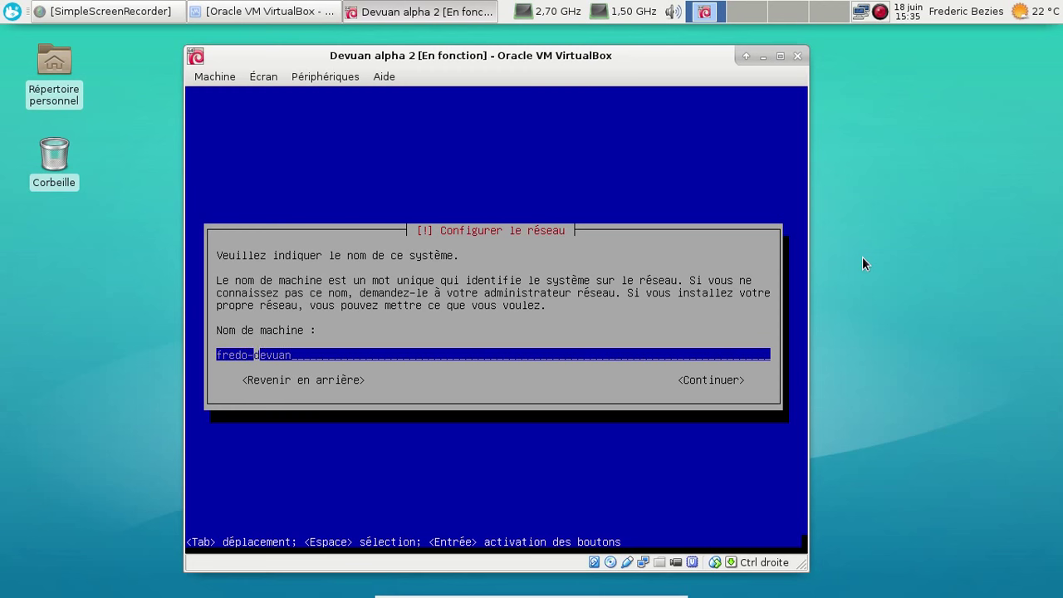
{"action": "key", "text": "End"}
{"action": "key", "text": "Tab"}
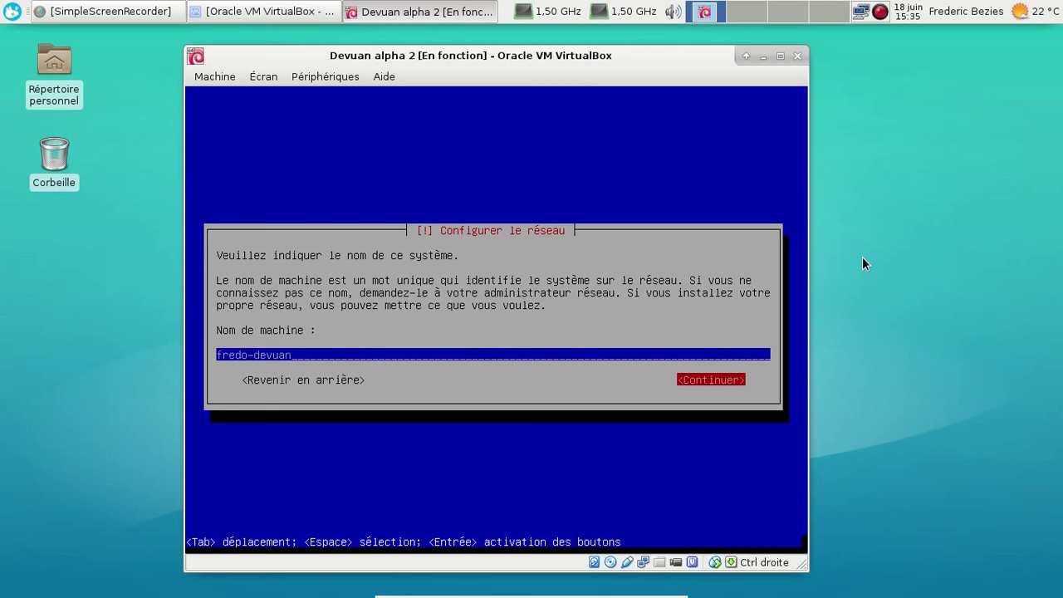
{"action": "key", "text": "Return"}
{"action": "key", "text": "Tab"}
{"action": "key", "text": "Return"}
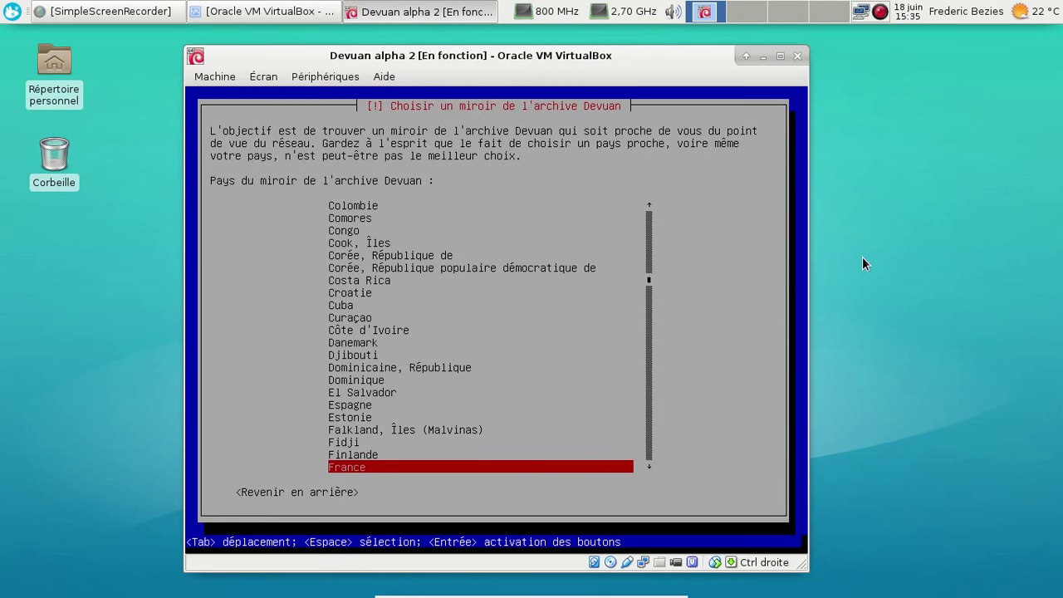
Choose packages.devuan.org under France as the Devuan archive mirror, leaving the HTTP proxy empty.
{"action": "key", "text": "Return"}
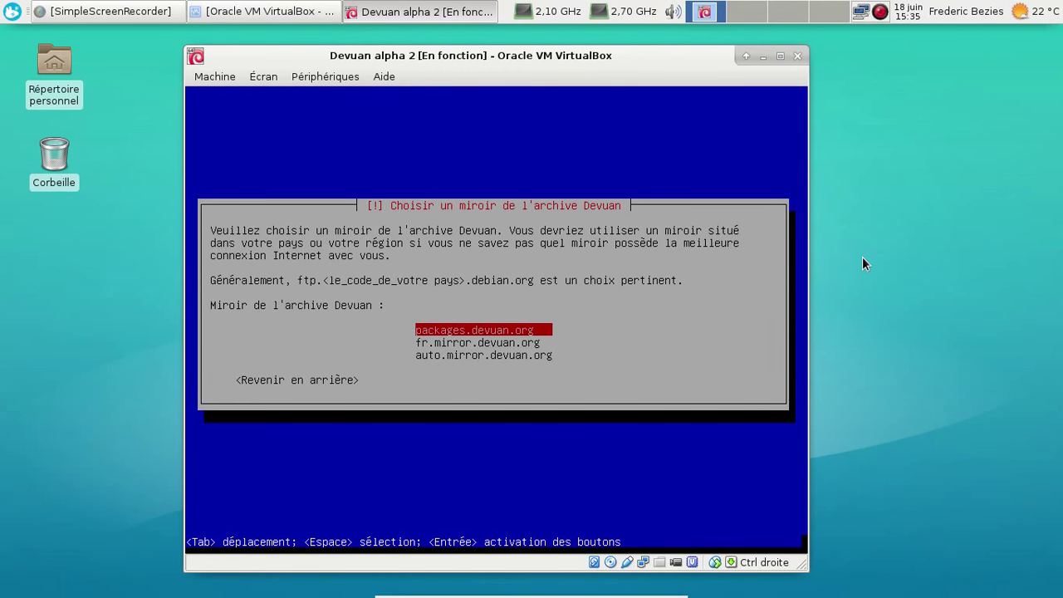
{"action": "key", "text": "Return"}
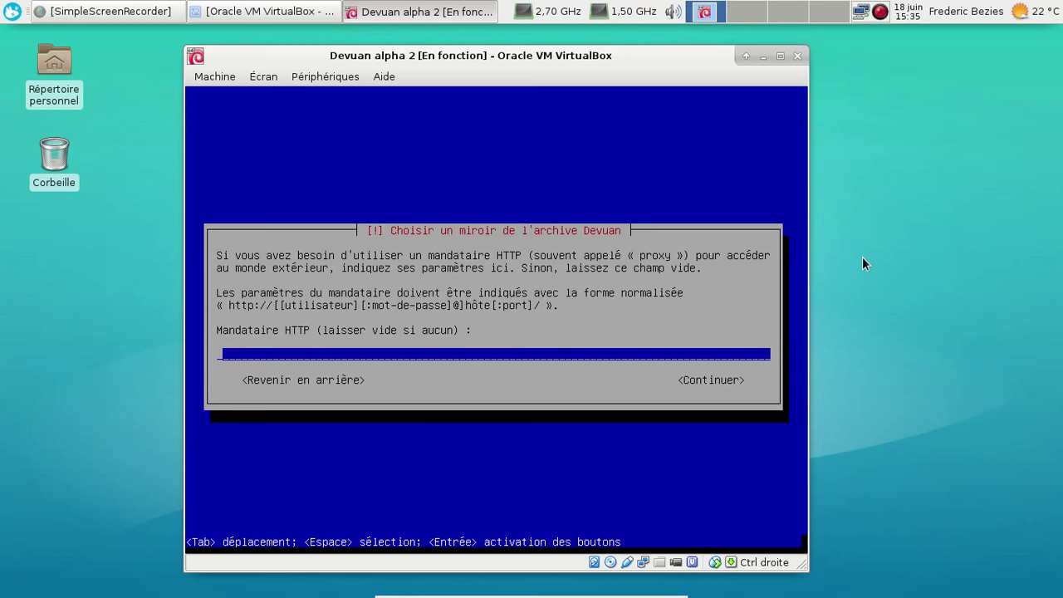
{"action": "key", "text": "Tab"}
{"action": "key", "text": "Return"}
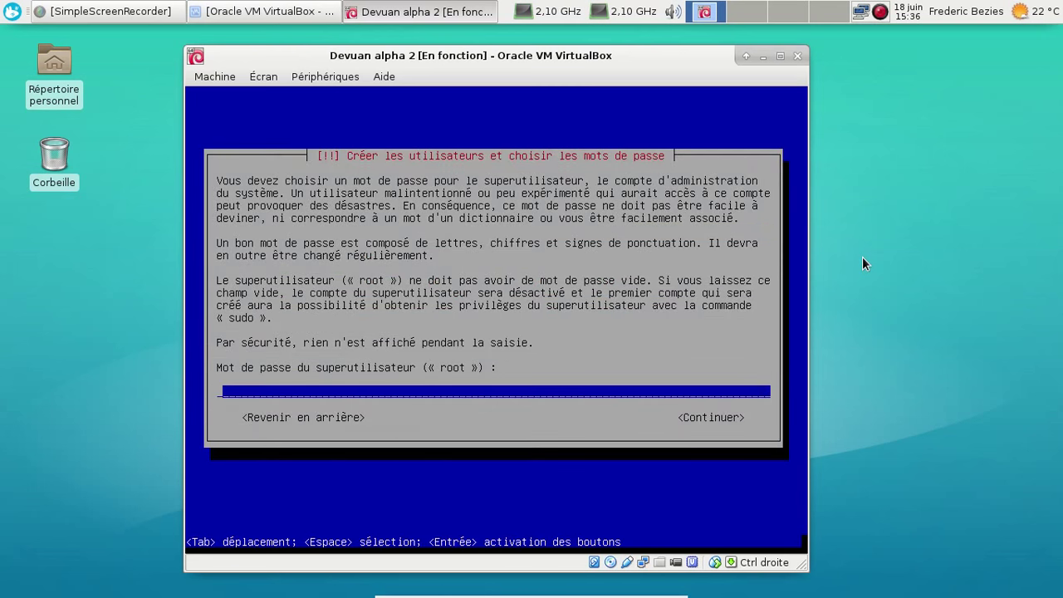
Enter and confirm the root (superuser) password in the Devuan installer.
{"action": "type", "text": "********"}
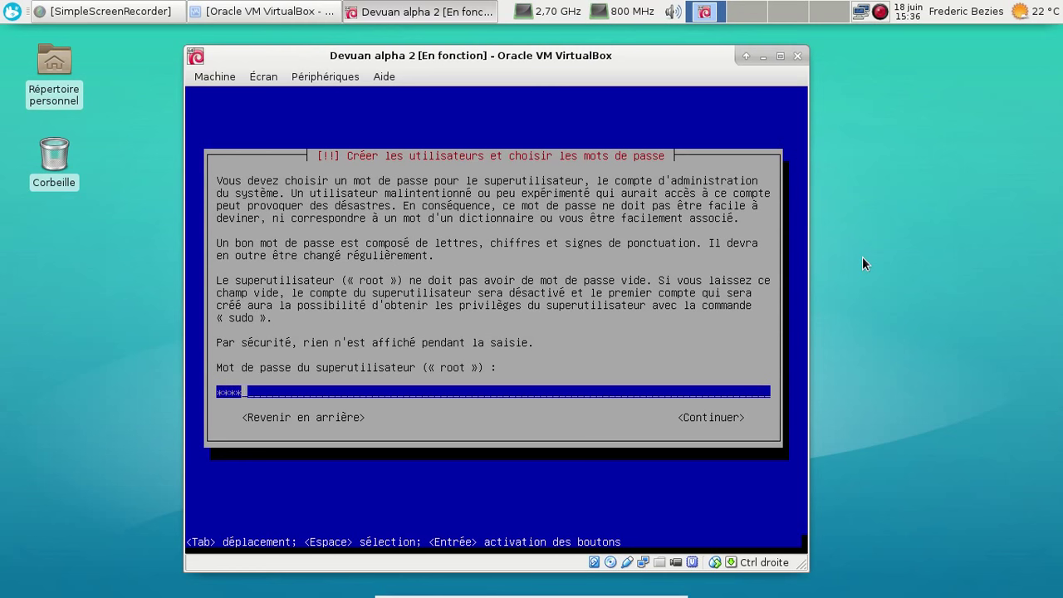
{"action": "key", "text": "Tab"}
{"action": "key", "text": "Return"}
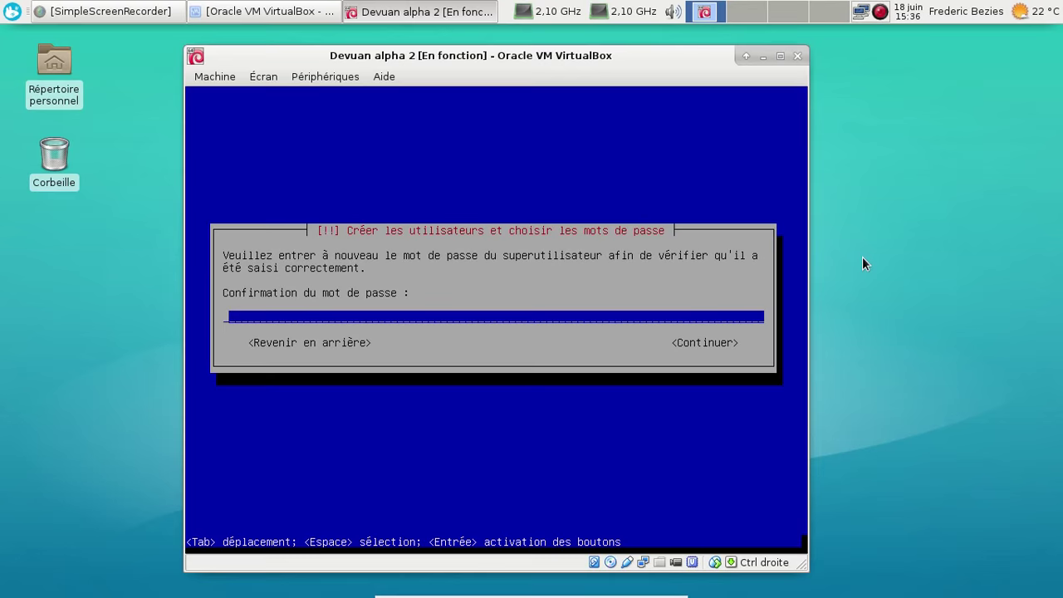
{"action": "type", "text": "********"}
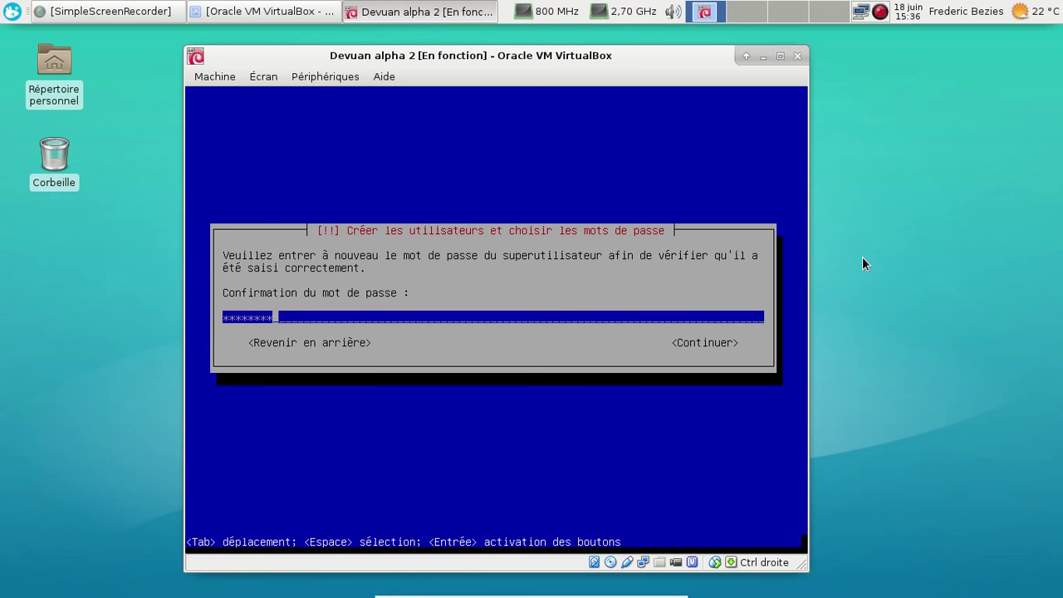
{"action": "key", "text": "Return"}
Enter the new user's full name and shorten the suggested login for the account to the user's short first name.
{"action": "type", "text": "Fred"}
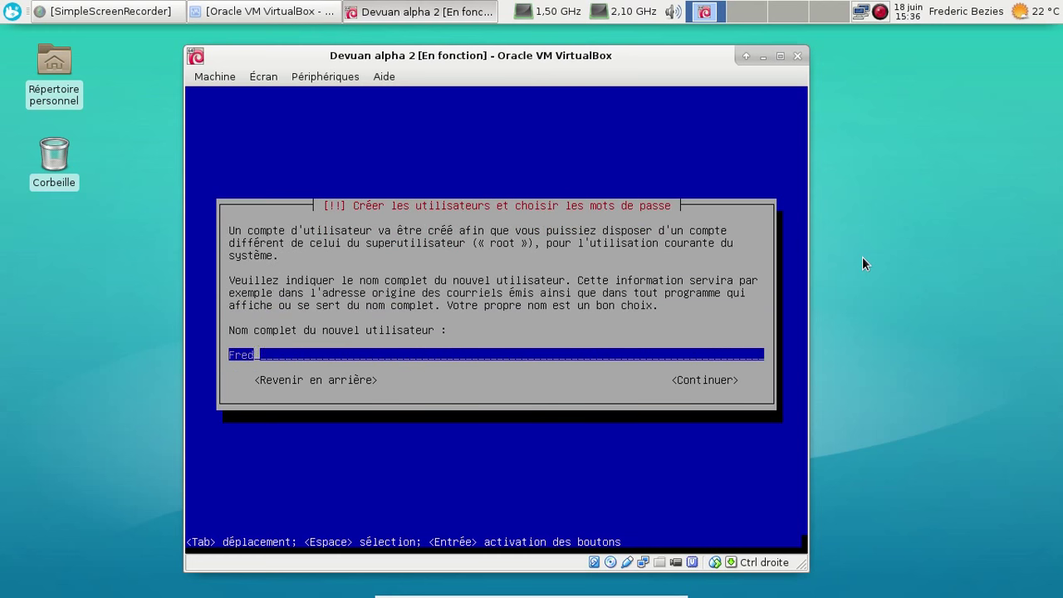
{"action": "type", "text": "eric Bezies"}
{"action": "key", "text": "Tab"}
{"action": "key", "text": "Return"}
{"action": "key", "text": "BackSpace"}
{"action": "key", "text": "BackSpace"}
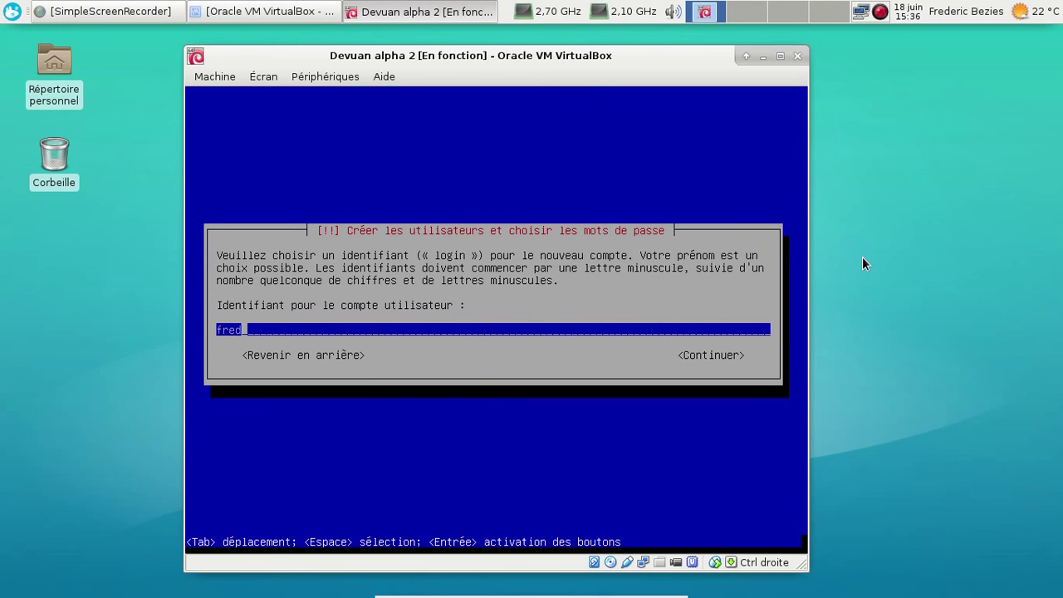
{"action": "key", "text": "Tab"}
{"action": "key", "text": "Return"}
Enter and confirm the new user account's password.
{"action": "type", "text": "********"}
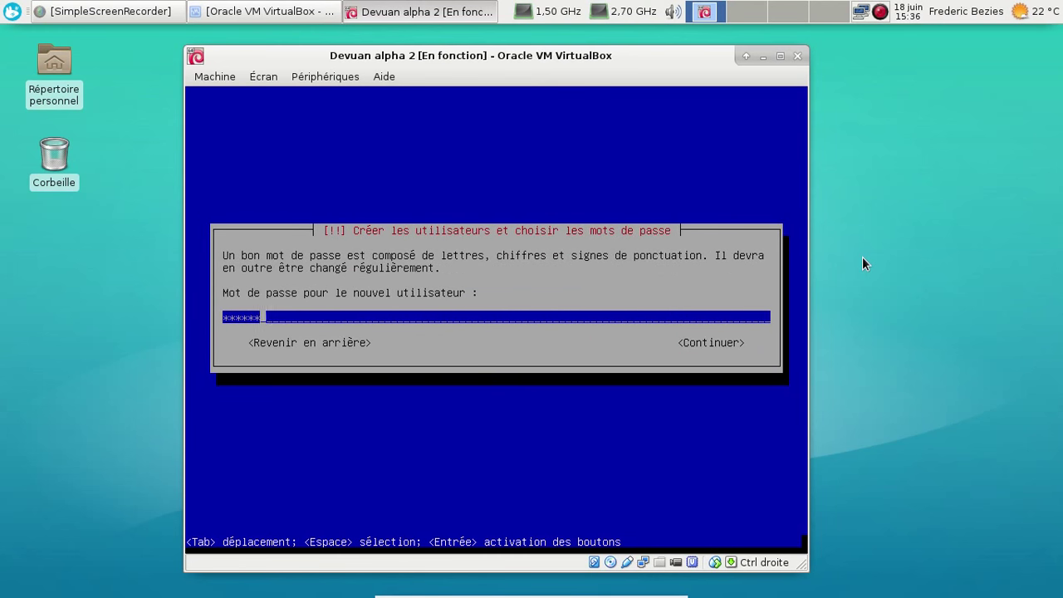
{"action": "key", "text": "Tab"}
{"action": "key", "text": "Return"}
{"action": "type", "text": "********"}
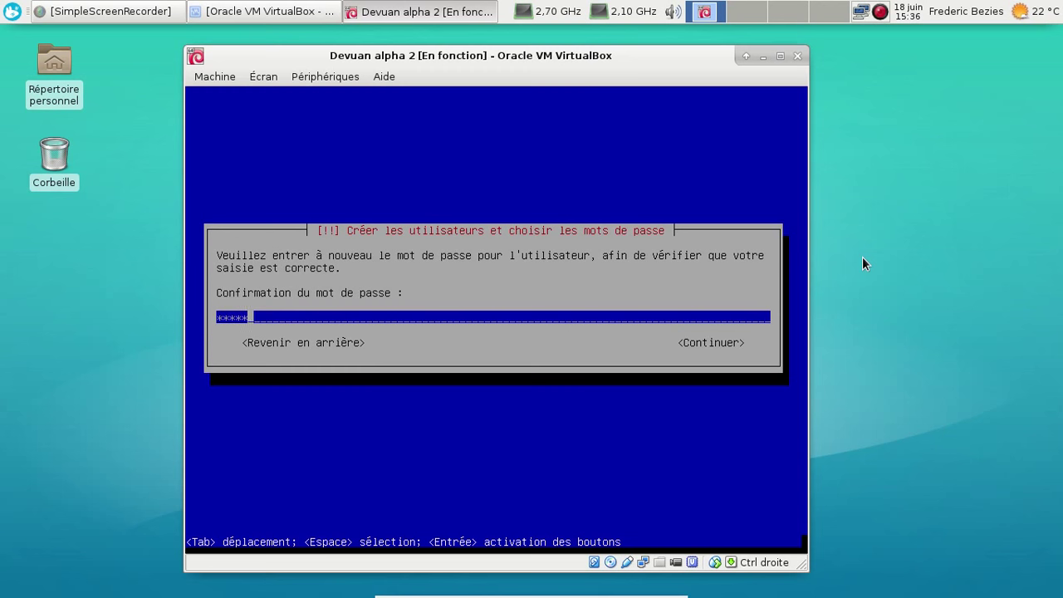
{"action": "key", "text": "Return"}
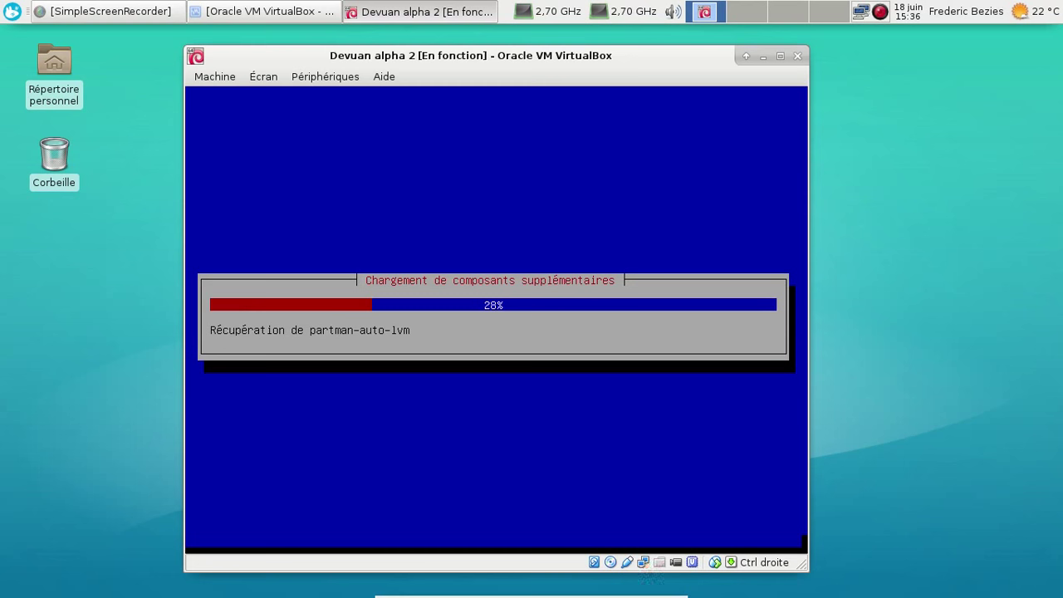
Partition the entire disk with assisted partitioning and a separate /home partition, and apply the changes to the disk.
{"action": "left_click_drag", "start_coordinate": [546, 55], "coordinate": [545, 35]}
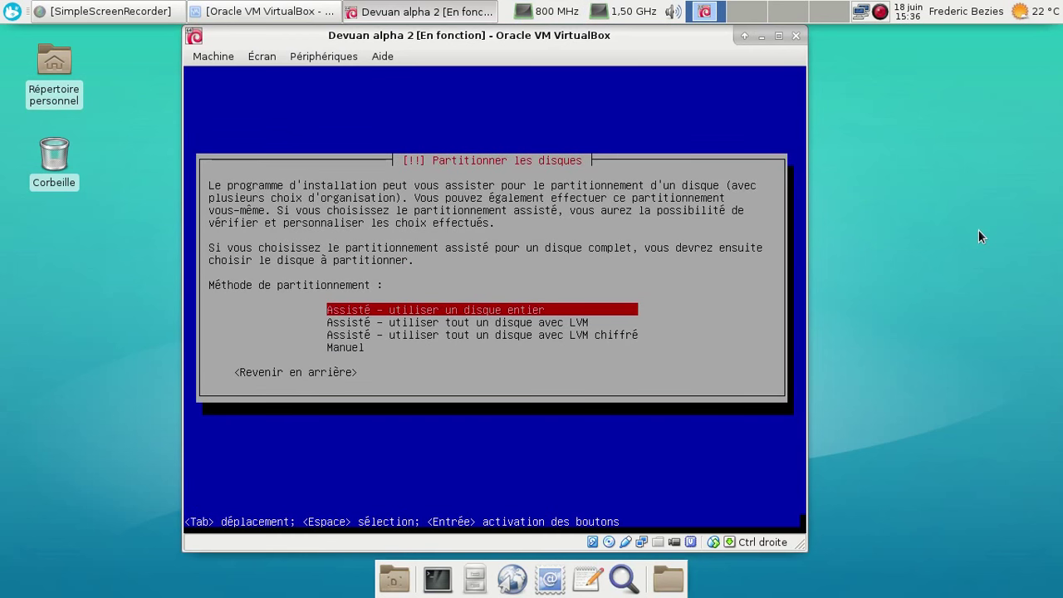
{"action": "key", "text": "Return"}
{"action": "key", "text": "Return"}
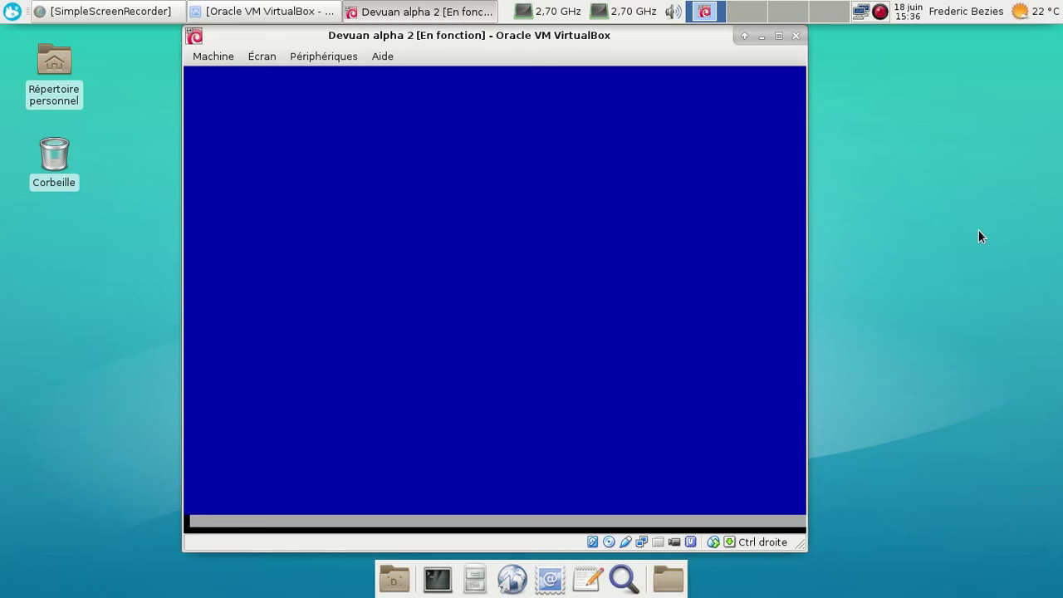
{"action": "key", "text": "Return"}
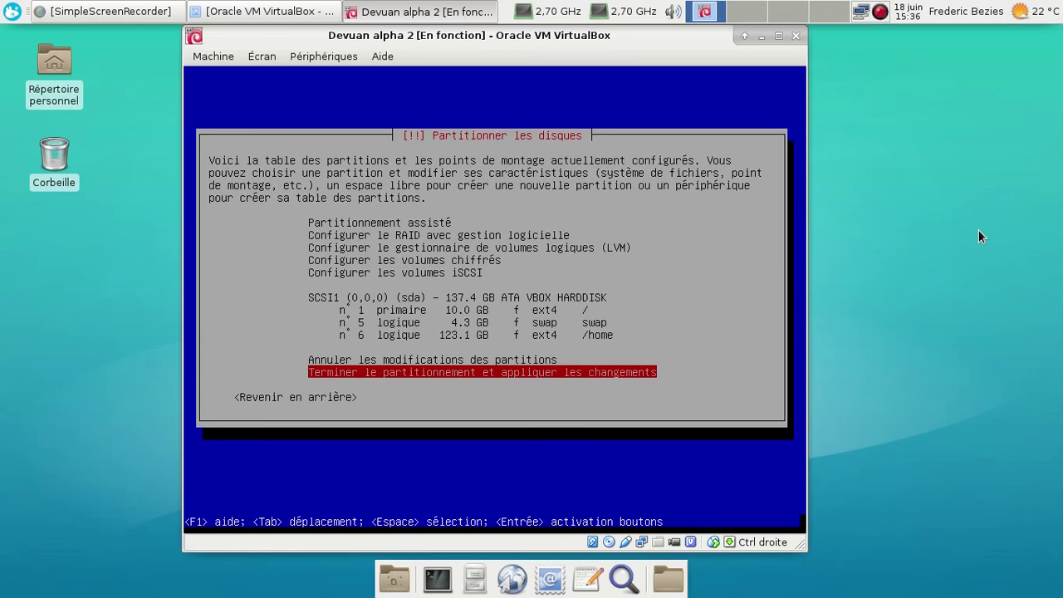
{"action": "key", "text": "Return"}
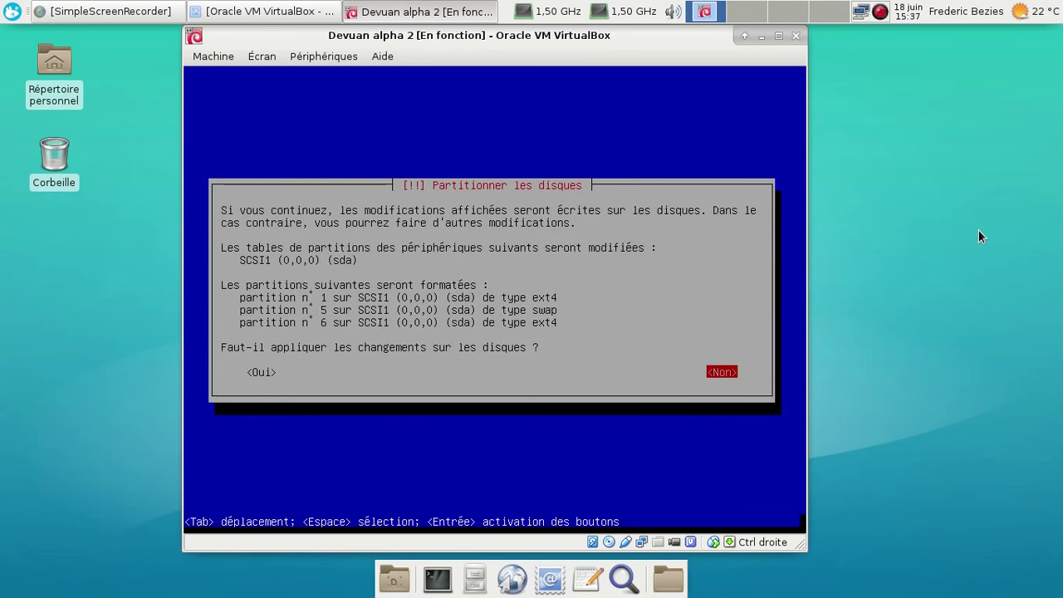
{"action": "key", "text": "Tab"}
{"action": "key", "text": "Return"}
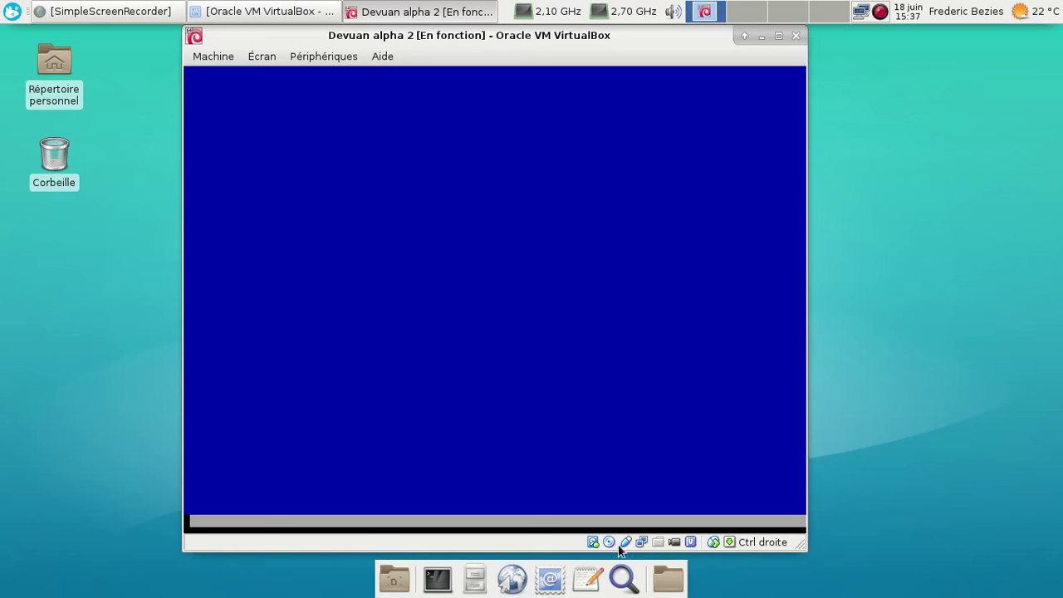
Switch to the file manager, view the screenshot 002.png in Téléchargements/capture écran/devuan, and close the image viewer and file manager.
{"action": "left_click", "coordinate": [475, 579]}
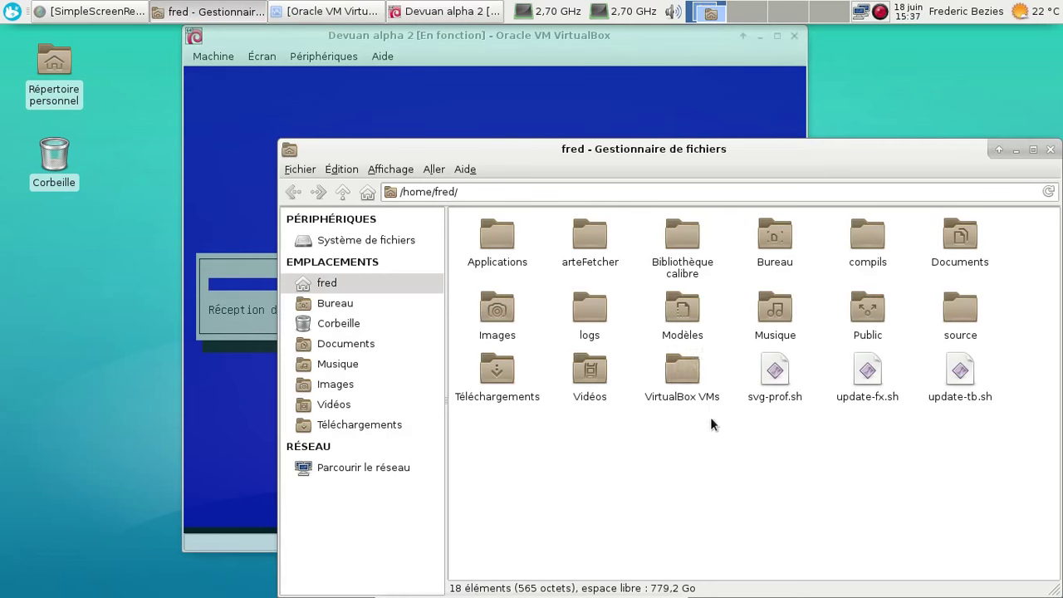
{"action": "double_click", "coordinate": [498, 370]}
{"action": "left_click", "coordinate": [570, 234]}
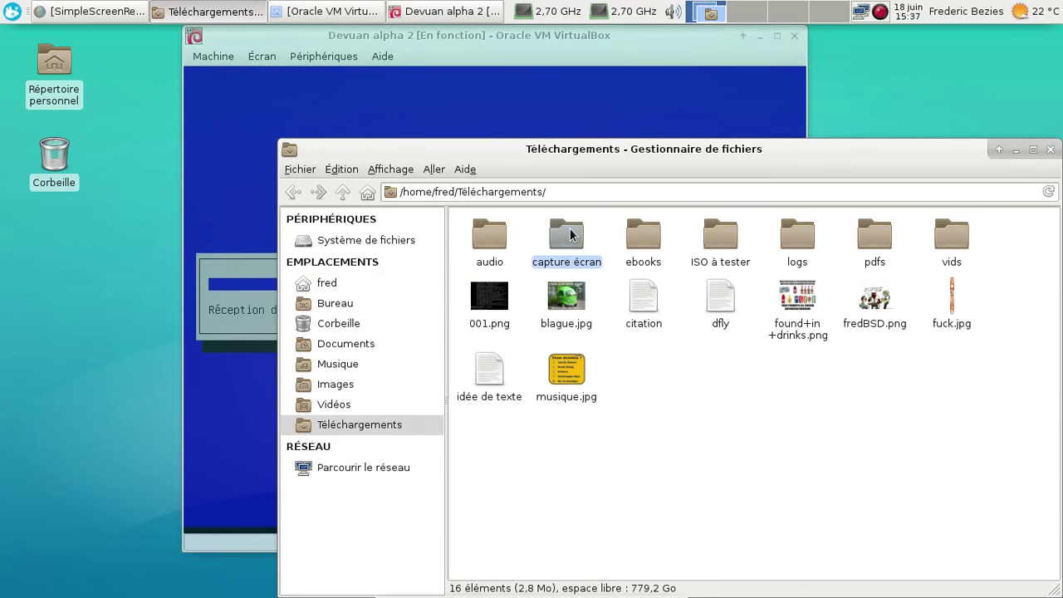
{"action": "double_click", "coordinate": [570, 234]}
{"action": "double_click", "coordinate": [593, 231]}
{"action": "left_click", "coordinate": [533, 239]}
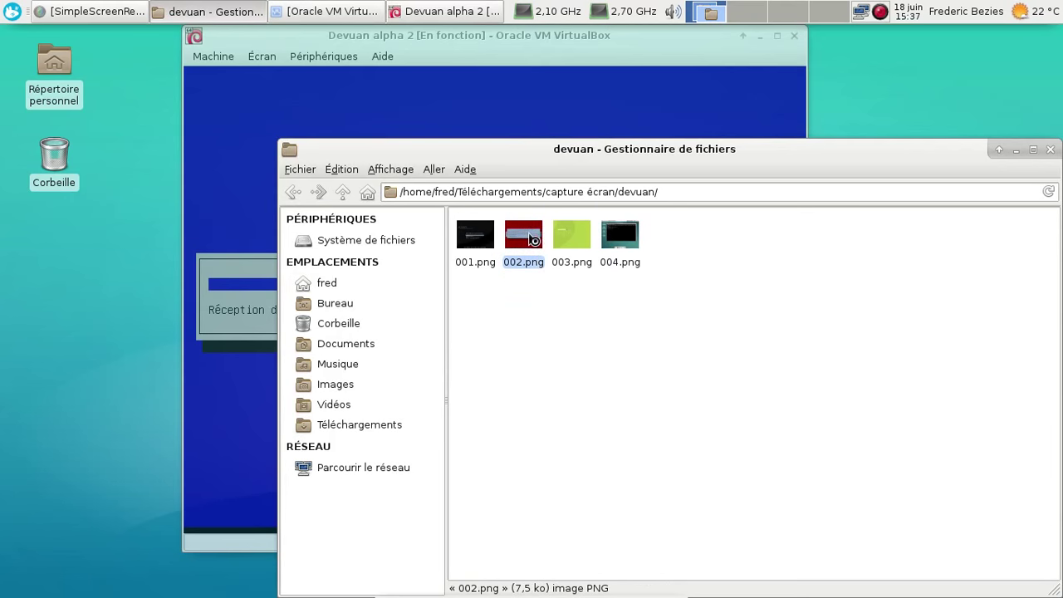
{"action": "double_click", "coordinate": [533, 239]}
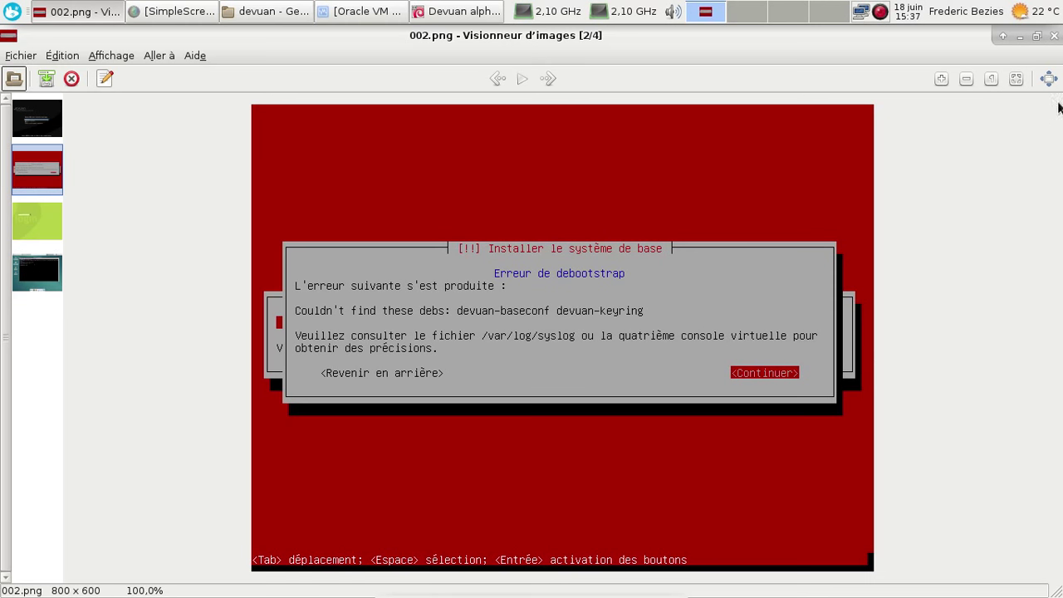
{"action": "left_click", "coordinate": [1053, 36]}
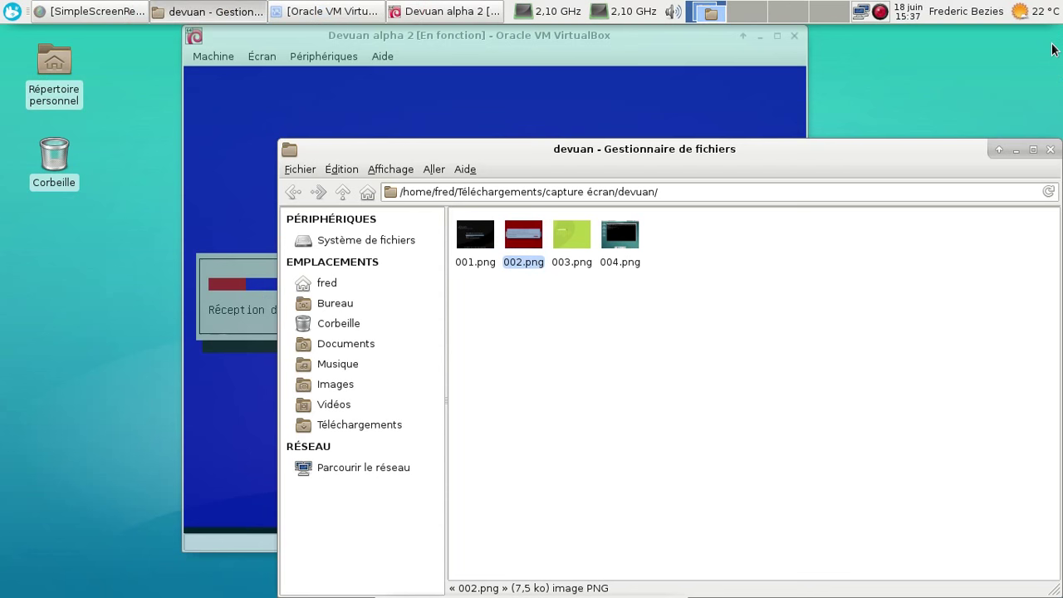
{"action": "left_click", "coordinate": [1050, 150]}
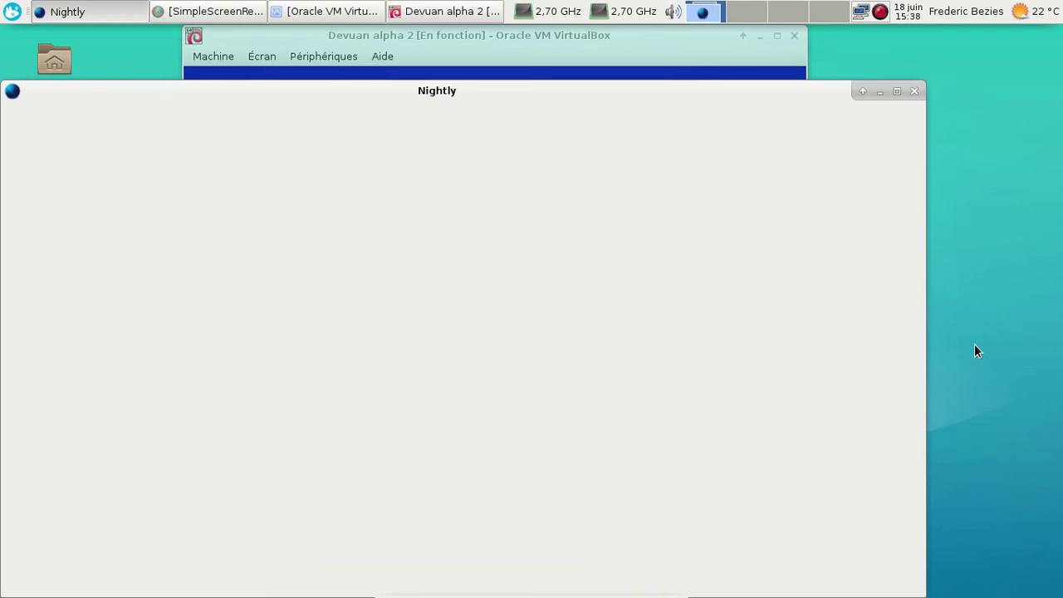
Switch to the Nightly browser, move its window up and open the try-devuan-on-qemu wiki page on git.devuan.org.
{"action": "left_click_drag", "start_coordinate": [502, 93], "coordinate": [567, 38]}
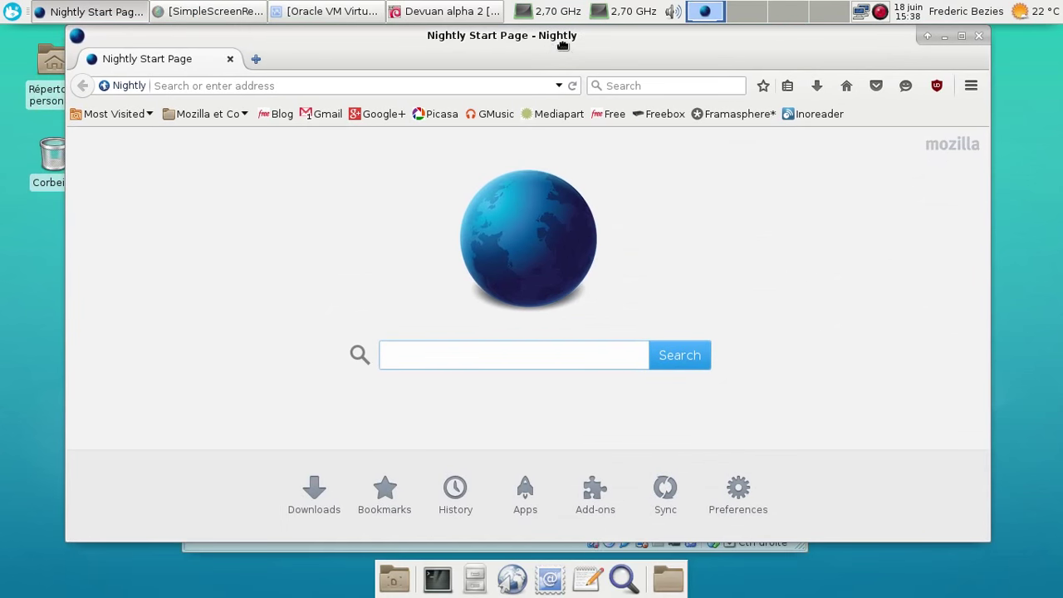
{"action": "left_click", "coordinate": [597, 86]}
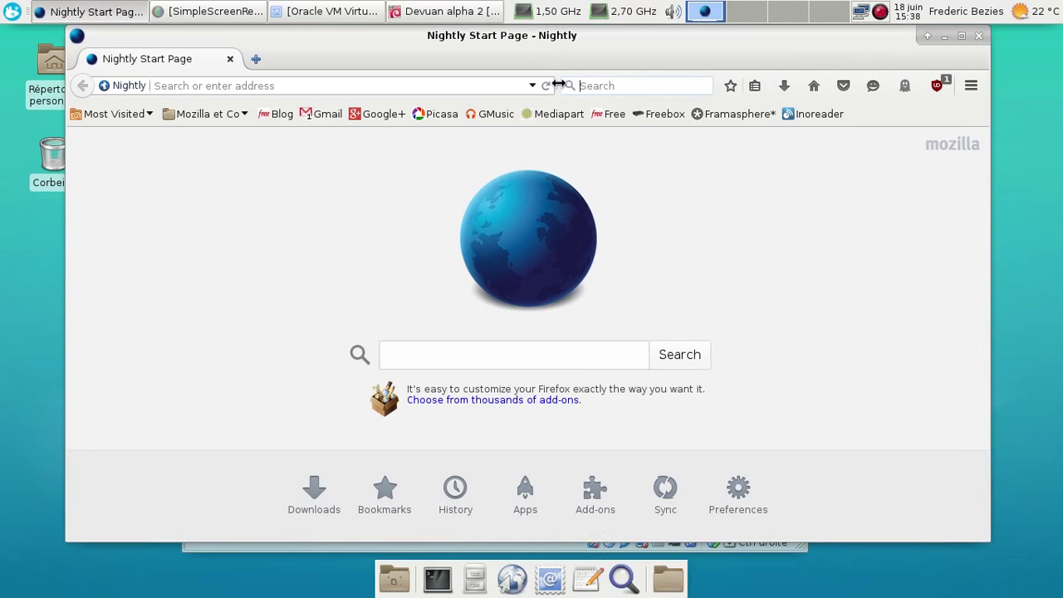
{"action": "left_click", "coordinate": [363, 84]}
{"action": "type", "text": "devu"}
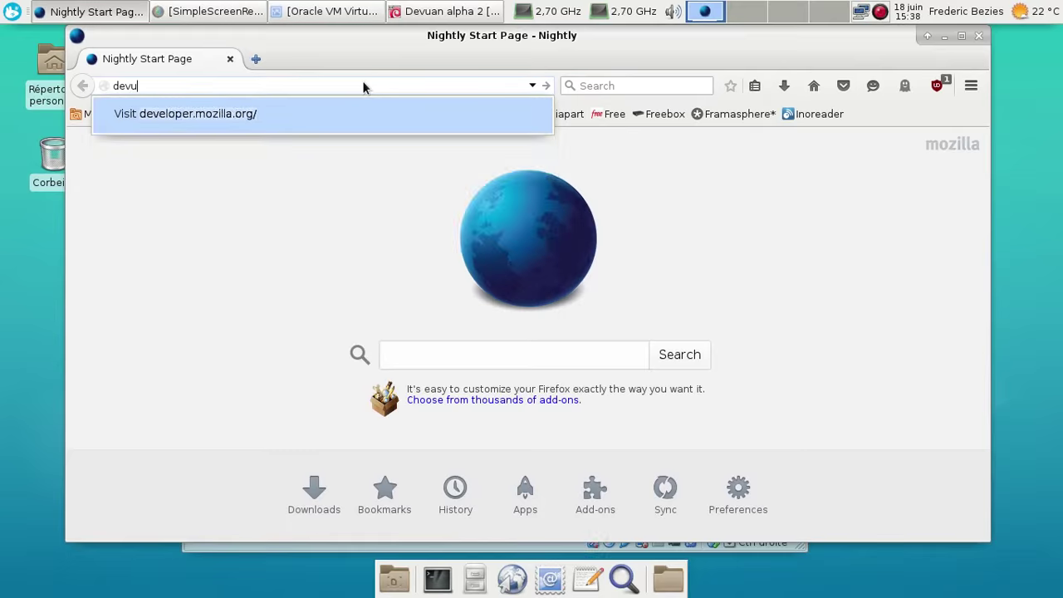
{"action": "key", "text": "Down"}
{"action": "key", "text": "Down"}
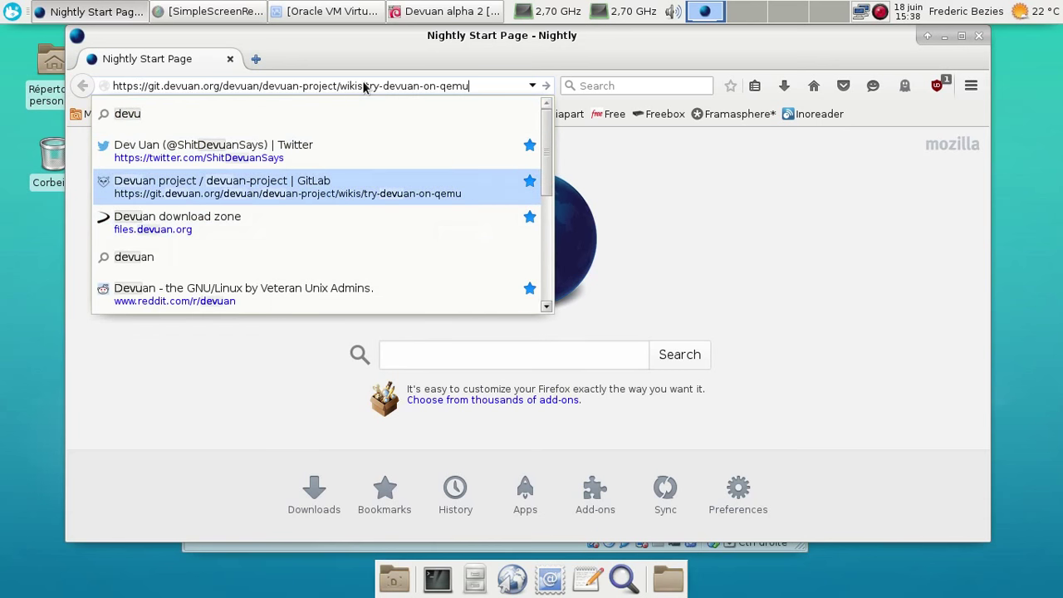
{"action": "key", "text": "Return"}
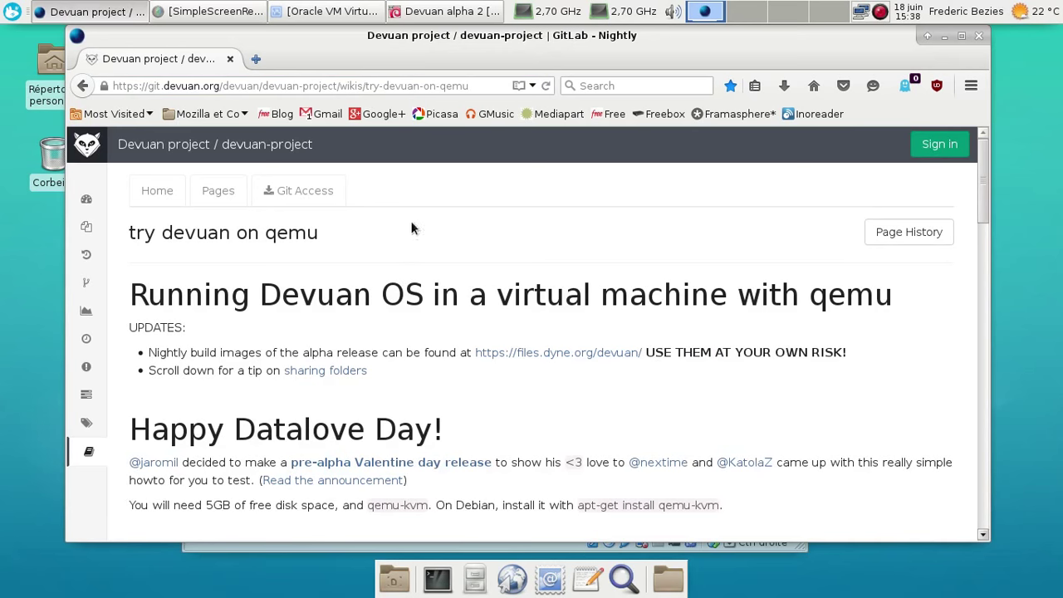
Go to the Devuan wiki's home page and look through its introduction, Meta and Releases sections.
{"action": "scroll", "coordinate": [473, 217], "scroll_direction": "down", "scroll_amount": 1}
{"action": "scroll", "coordinate": [191, 212], "scroll_direction": "up", "scroll_amount": 1}
{"action": "left_click", "coordinate": [145, 202]}
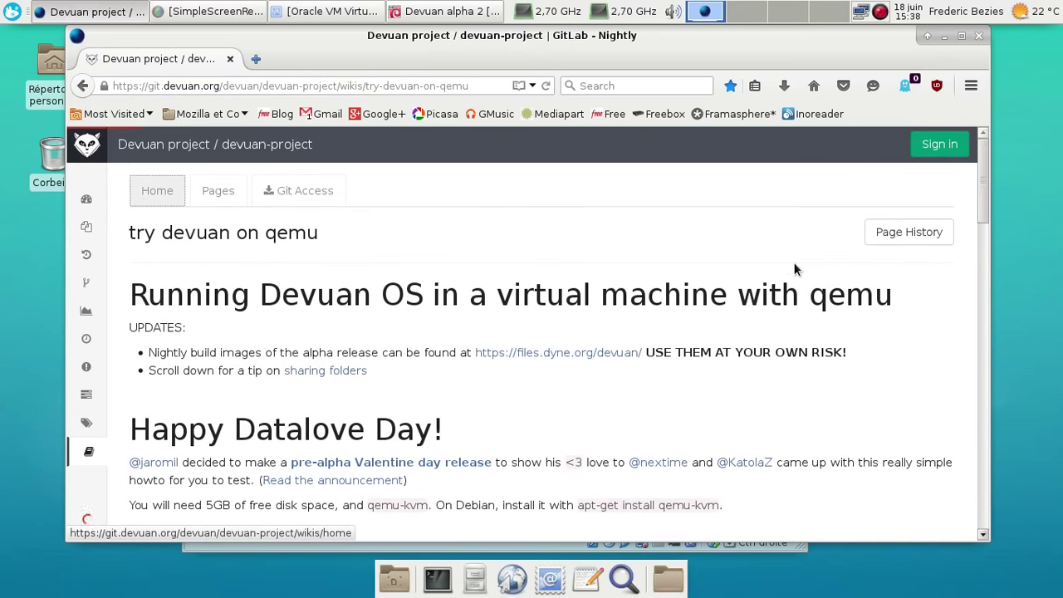
{"action": "scroll", "coordinate": [795, 268], "scroll_direction": "down", "scroll_amount": 4}
{"action": "scroll", "coordinate": [795, 269], "scroll_direction": "down", "scroll_amount": 3}
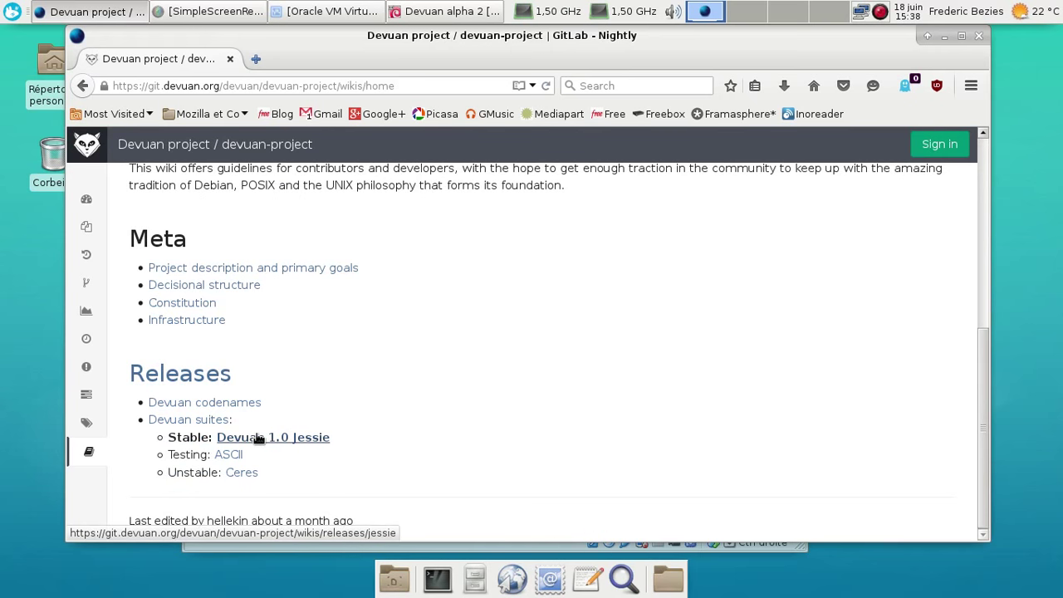
{"action": "scroll", "coordinate": [511, 407], "scroll_direction": "up", "scroll_amount": 6}
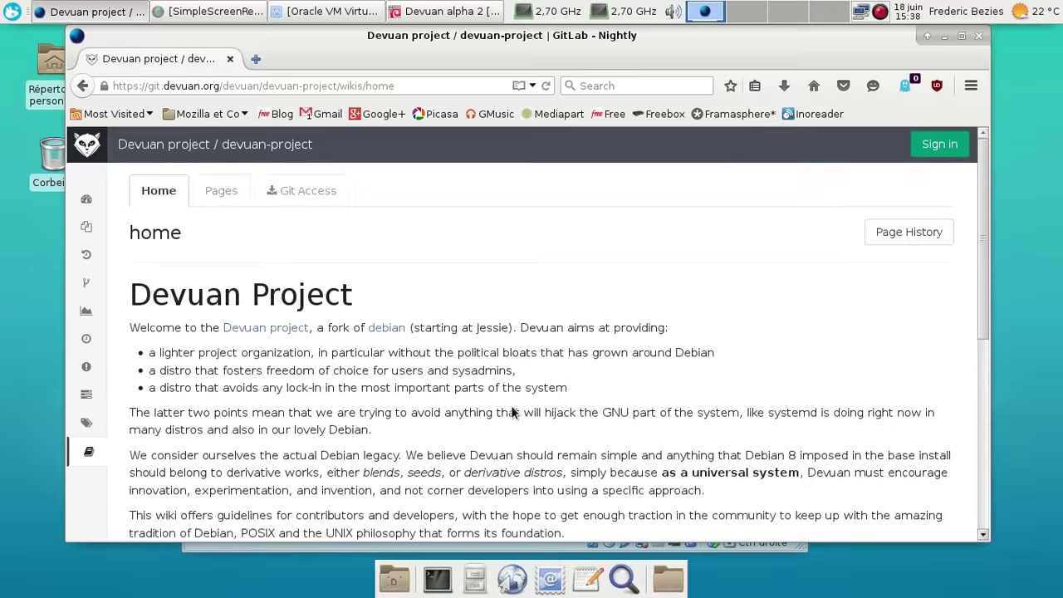
{"action": "scroll", "coordinate": [416, 303], "scroll_direction": "down", "scroll_amount": 5}
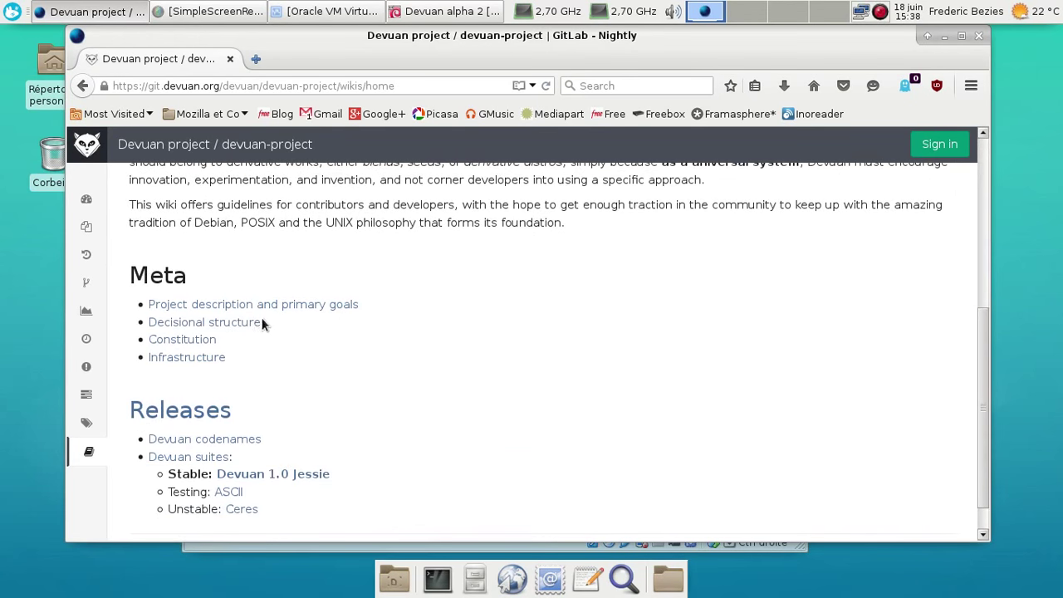
Open the stable Devuan 1.0 Jessie release page and read the path towards devuan 1.0.
{"action": "left_click", "coordinate": [256, 473]}
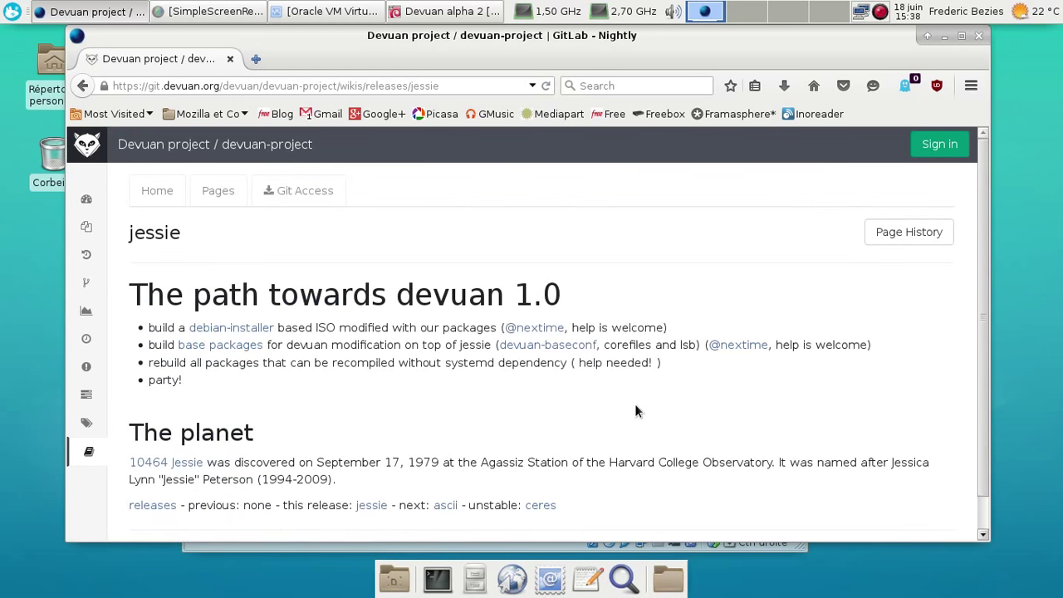
{"action": "scroll", "coordinate": [614, 347], "scroll_direction": "down", "scroll_amount": 1}
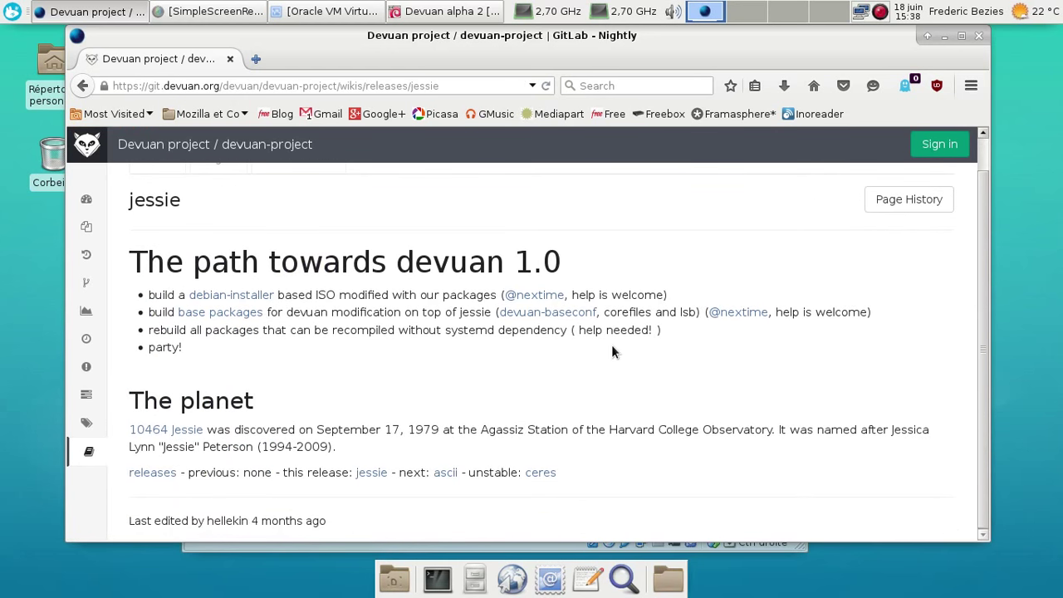
{"action": "scroll", "coordinate": [611, 352], "scroll_direction": "up", "scroll_amount": 1}
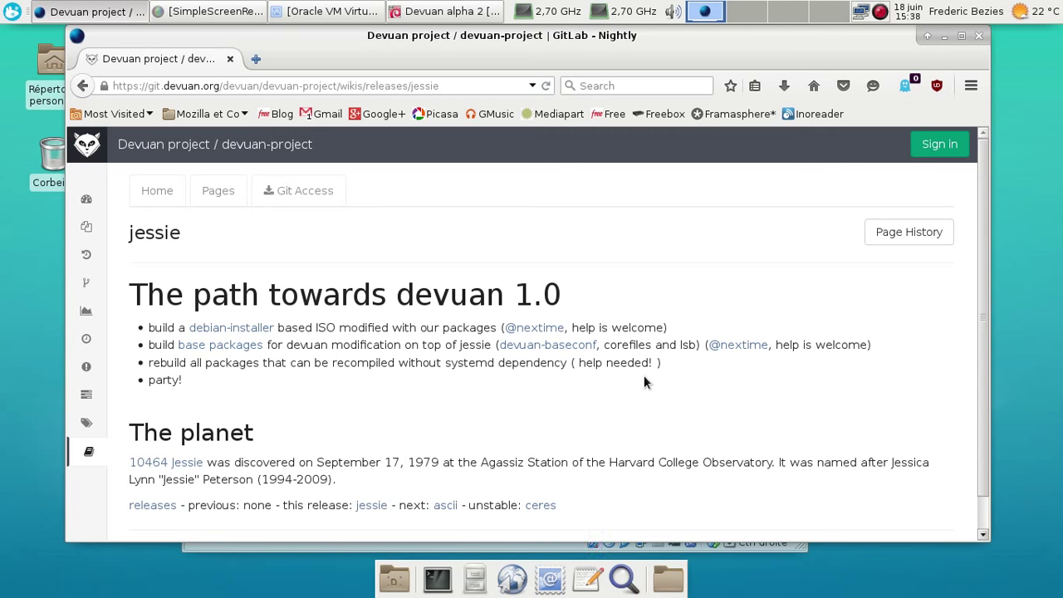
Return to the wiki's home page and open the Project description and primary goals page to read it.
{"action": "left_click", "coordinate": [154, 193]}
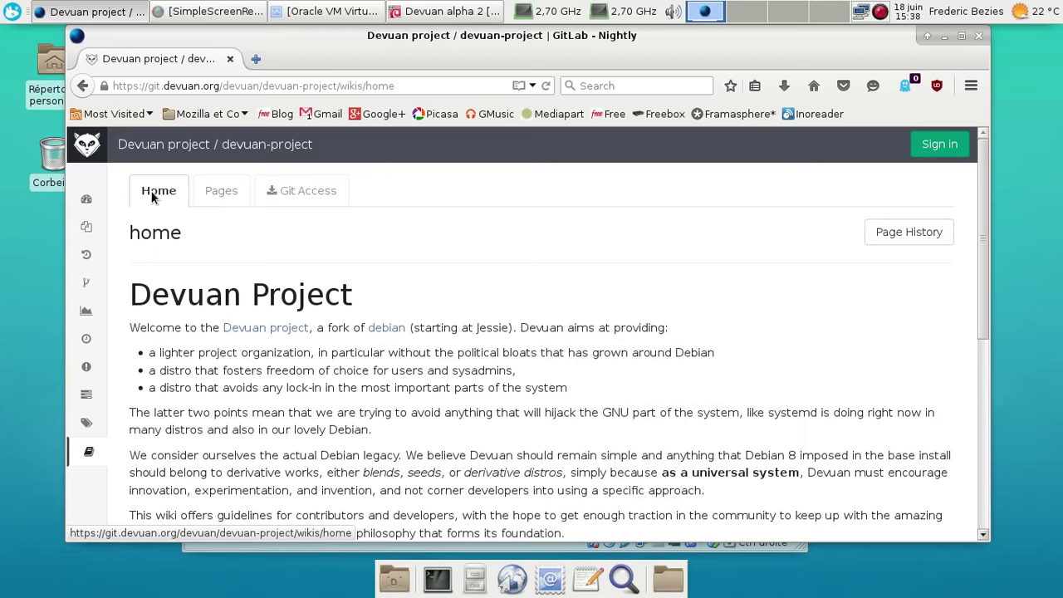
{"action": "scroll", "coordinate": [599, 259], "scroll_direction": "down", "scroll_amount": 2}
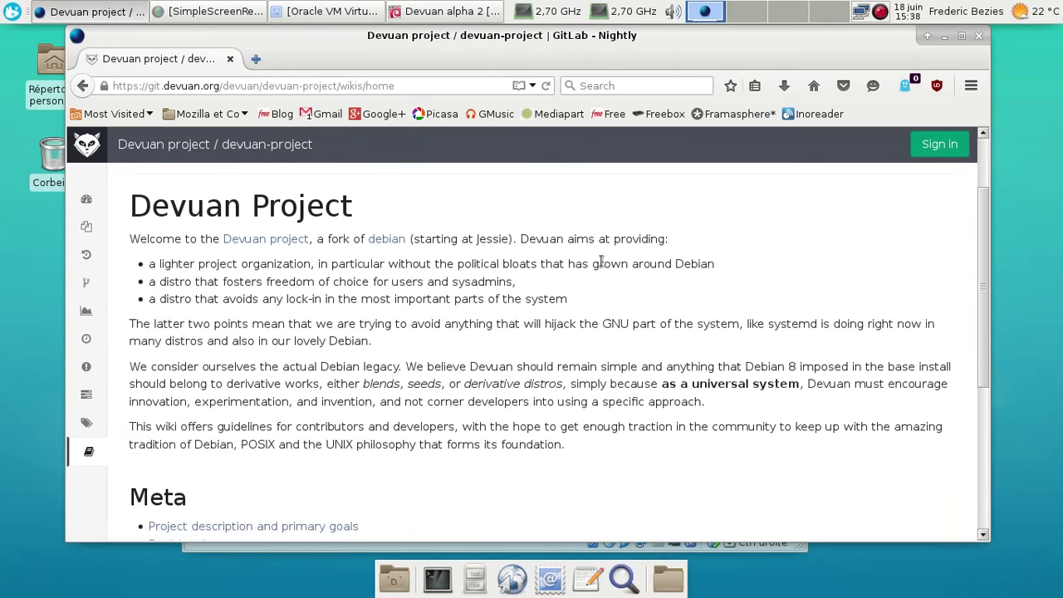
{"action": "scroll", "coordinate": [599, 259], "scroll_direction": "down", "scroll_amount": 4}
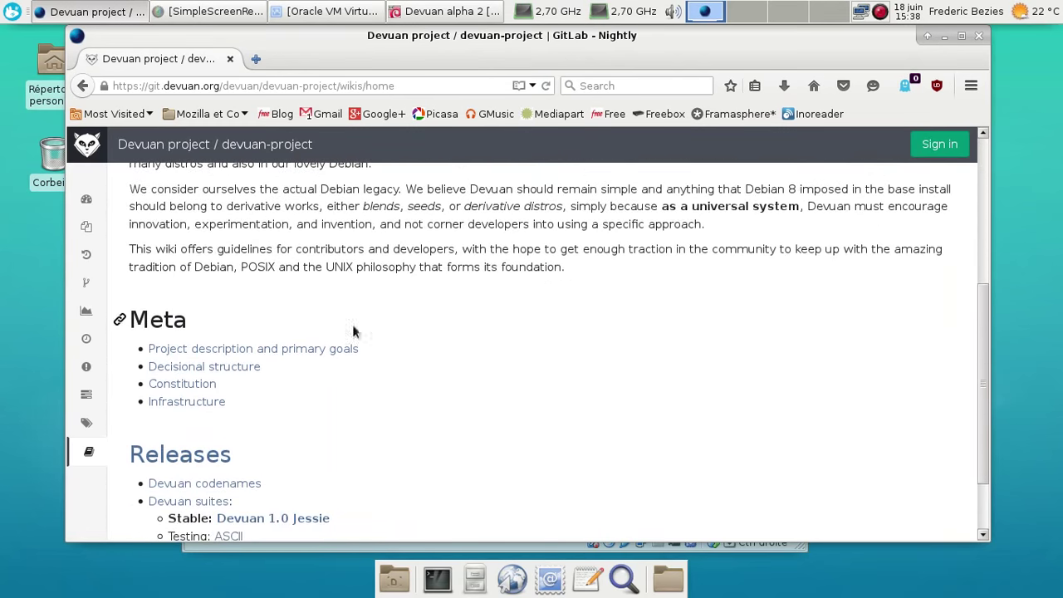
{"action": "left_click", "coordinate": [257, 355]}
{"action": "scroll", "coordinate": [681, 332], "scroll_direction": "down", "scroll_amount": 1}
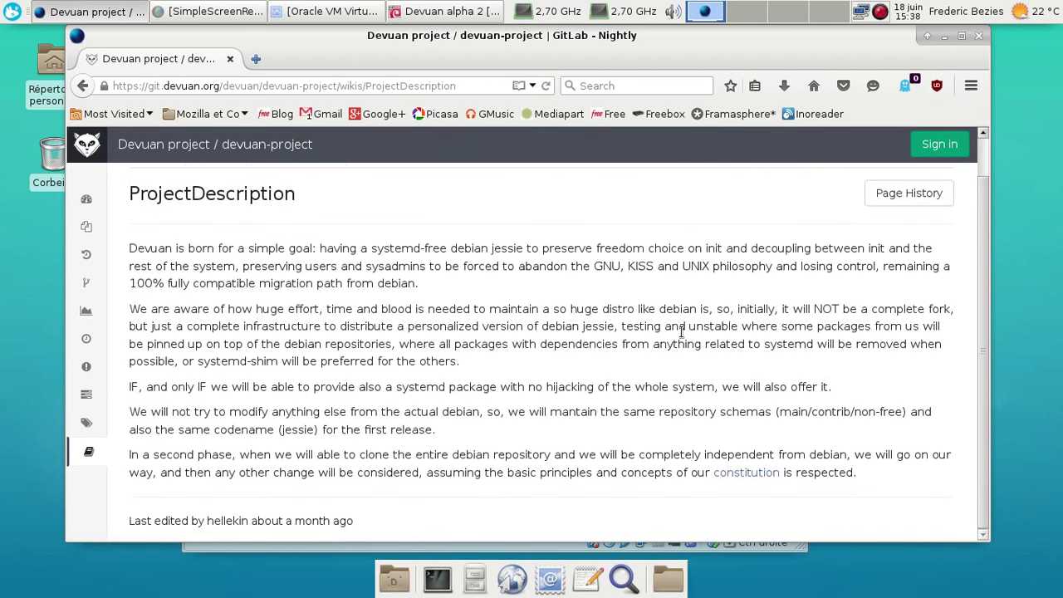
Search the web for devuan vdev and open the jcnelson/vdev repository on GitHub.
{"action": "scroll", "coordinate": [682, 332], "scroll_direction": "up", "scroll_amount": 1}
{"action": "left_click", "coordinate": [657, 88]}
{"action": "type", "text": "devuan vde"}
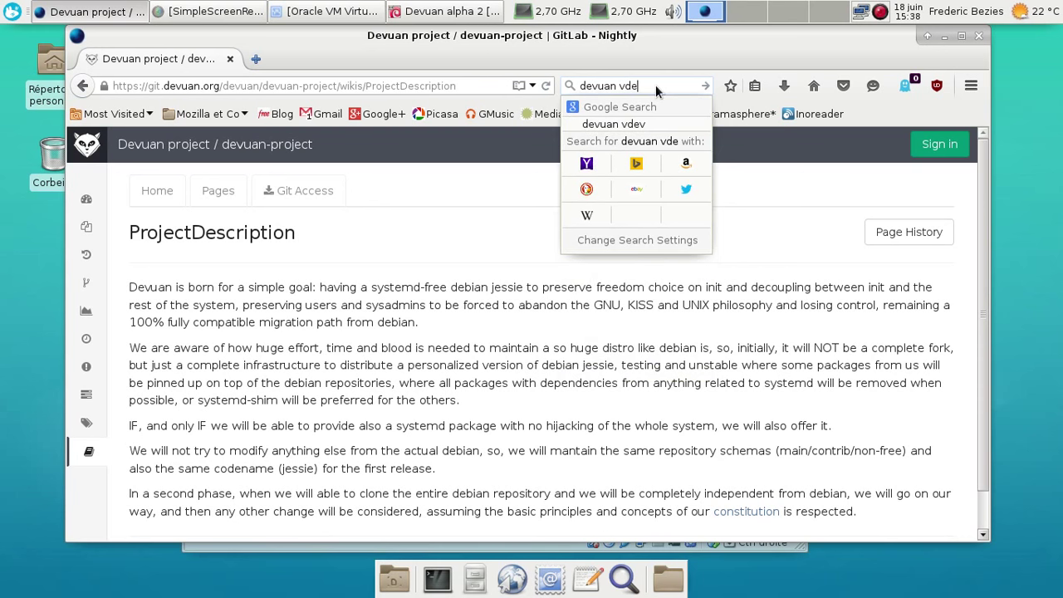
{"action": "key", "text": "Down"}
{"action": "key", "text": "Return"}
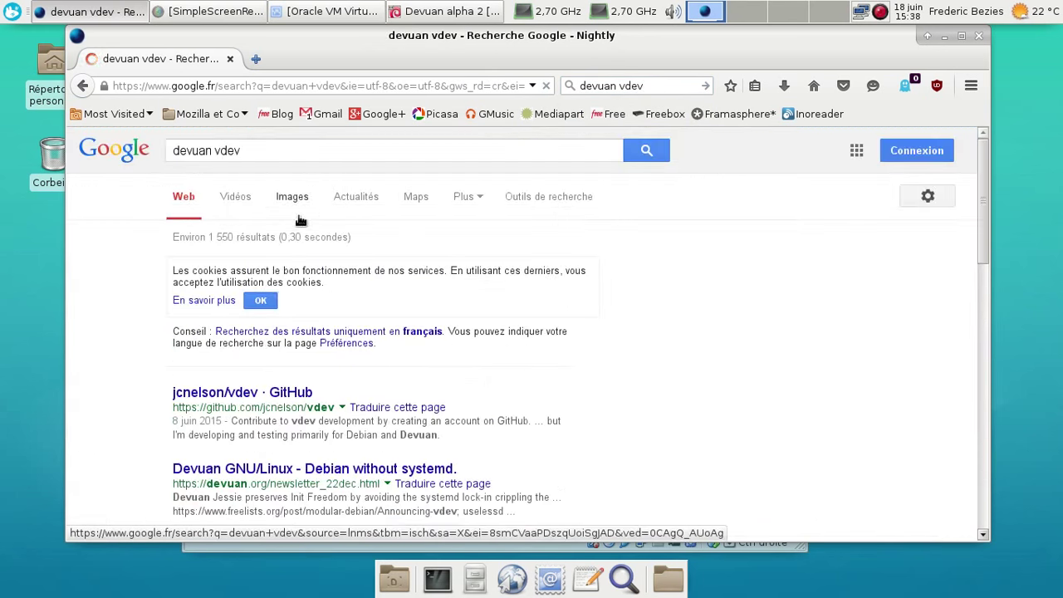
{"action": "left_click", "coordinate": [249, 392]}
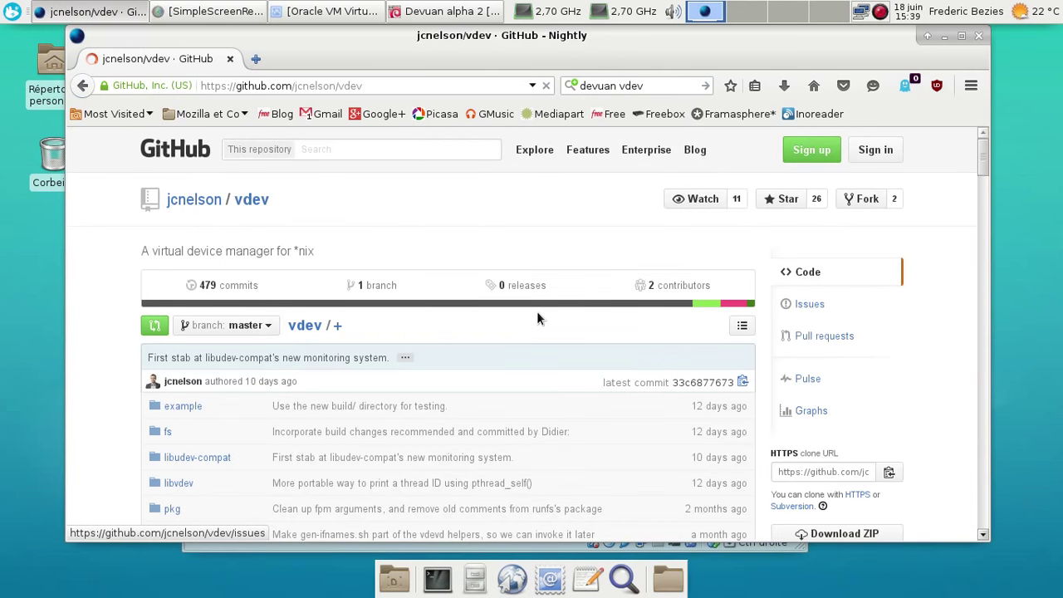
Read the vdev README from its introduction through the project goals and non-goals to the dependencies.
{"action": "scroll", "coordinate": [538, 310], "scroll_direction": "down", "scroll_amount": 2}
{"action": "scroll", "coordinate": [538, 315], "scroll_direction": "down", "scroll_amount": 10}
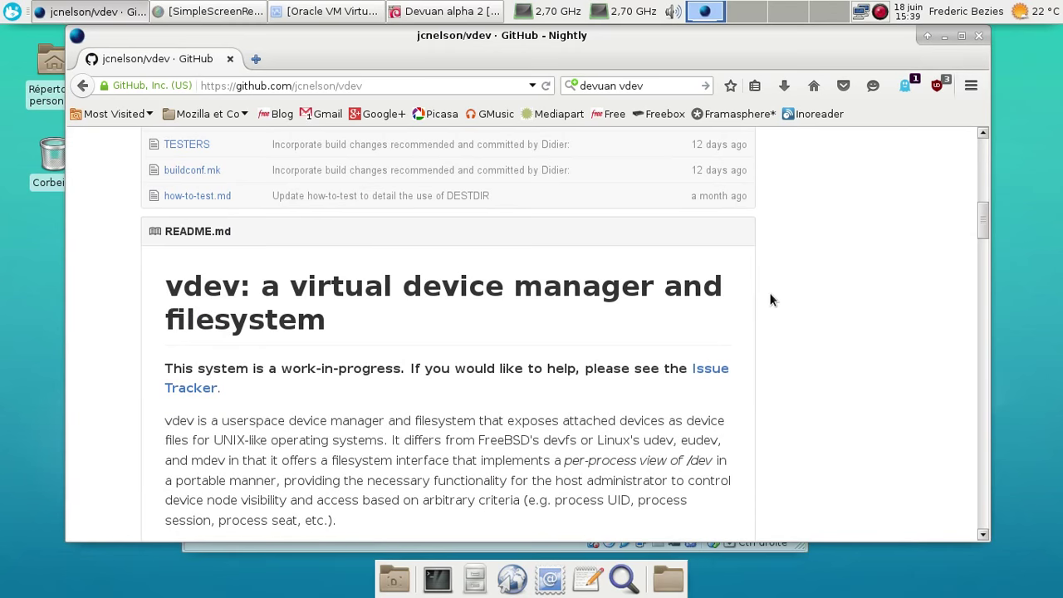
{"action": "scroll", "coordinate": [771, 300], "scroll_direction": "down", "scroll_amount": 3}
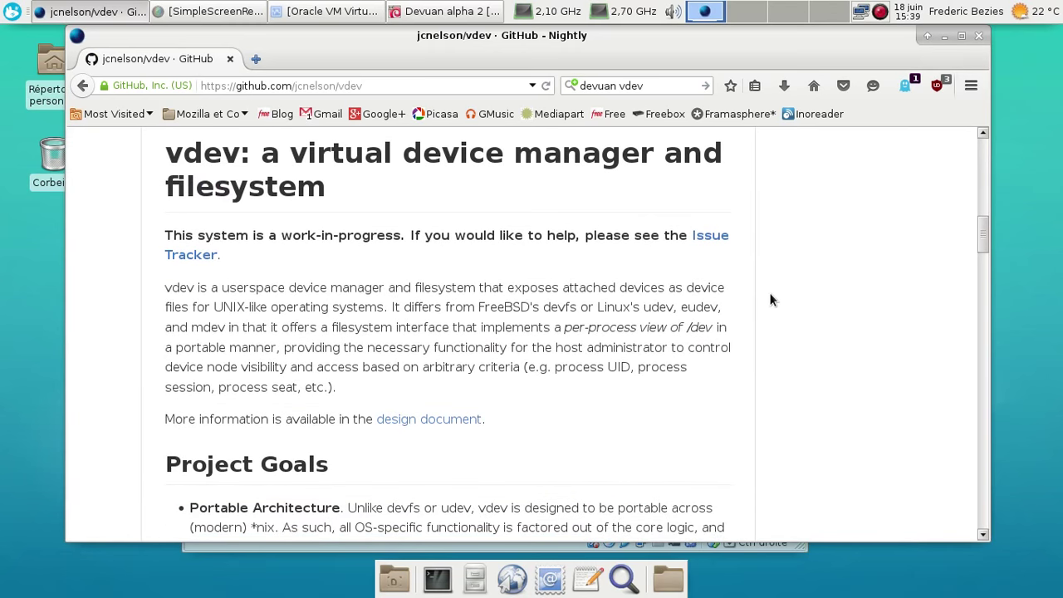
{"action": "scroll", "coordinate": [769, 300], "scroll_direction": "down", "scroll_amount": 1}
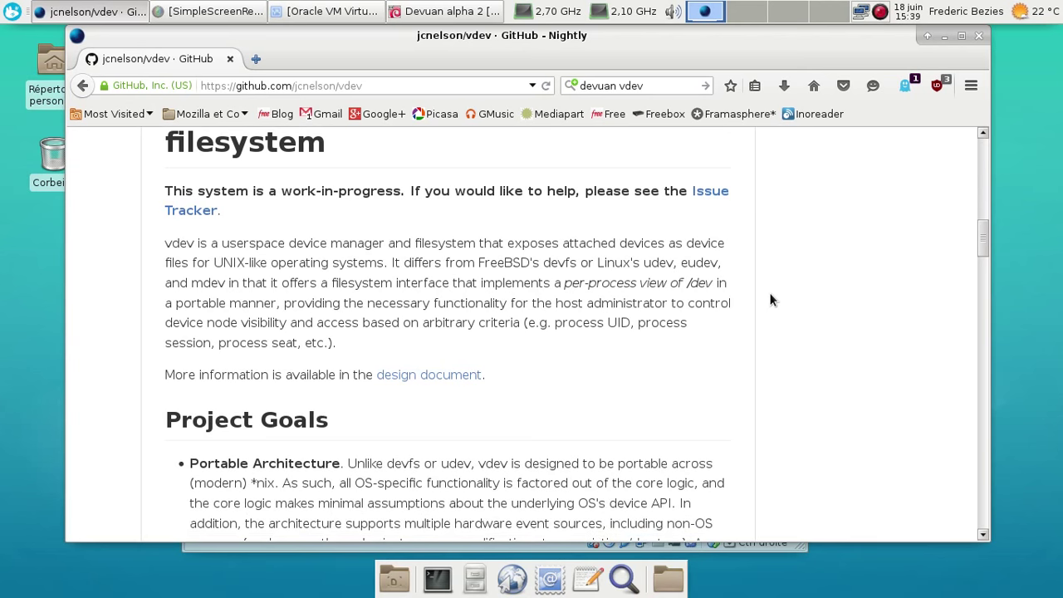
{"action": "scroll", "coordinate": [770, 299], "scroll_direction": "down", "scroll_amount": 5}
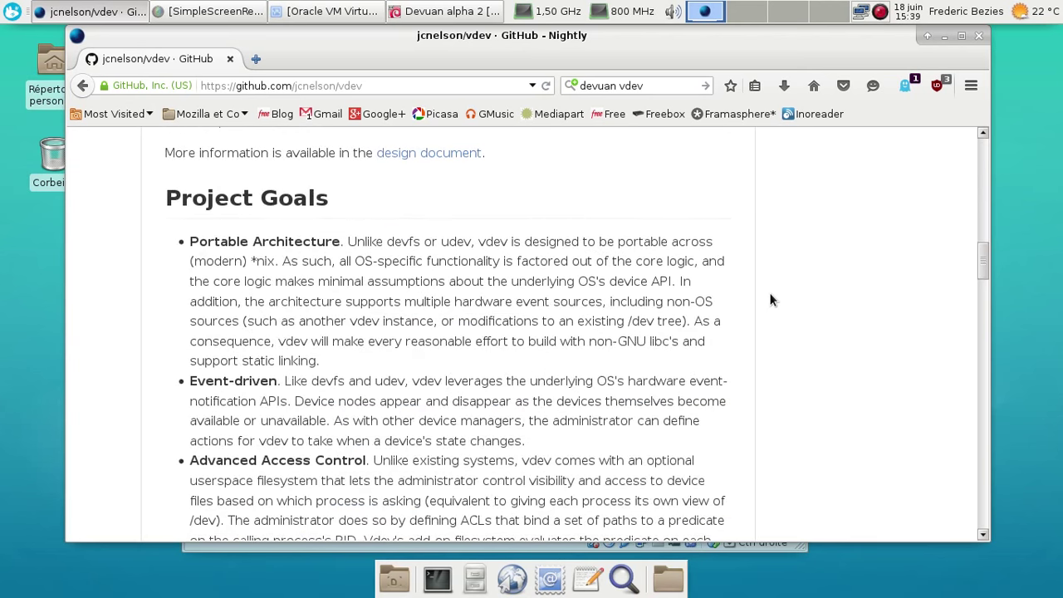
{"action": "scroll", "coordinate": [769, 300], "scroll_direction": "down", "scroll_amount": 1}
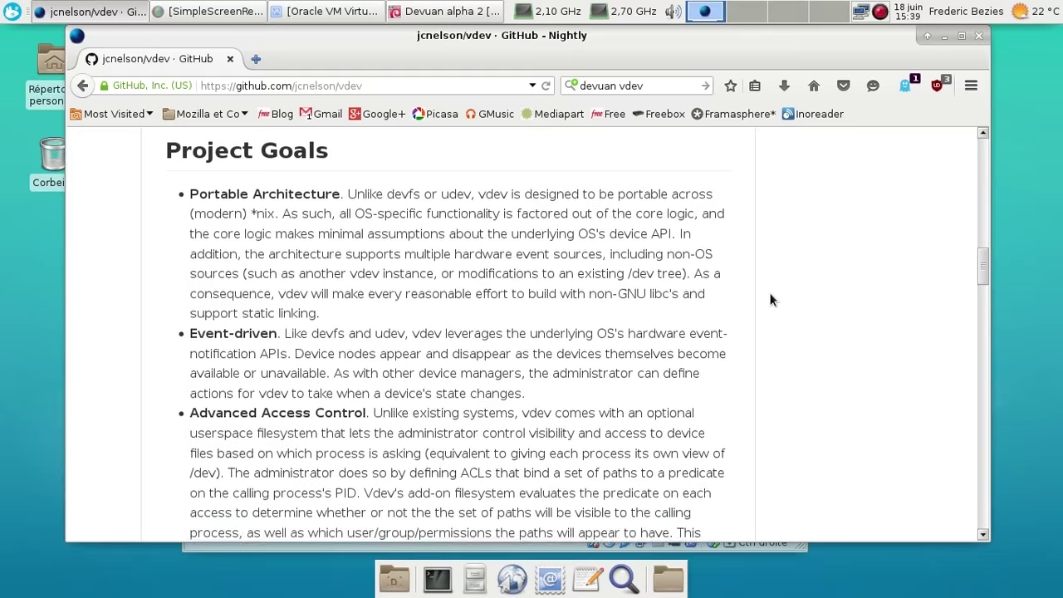
{"action": "scroll", "coordinate": [769, 300], "scroll_direction": "down", "scroll_amount": 6}
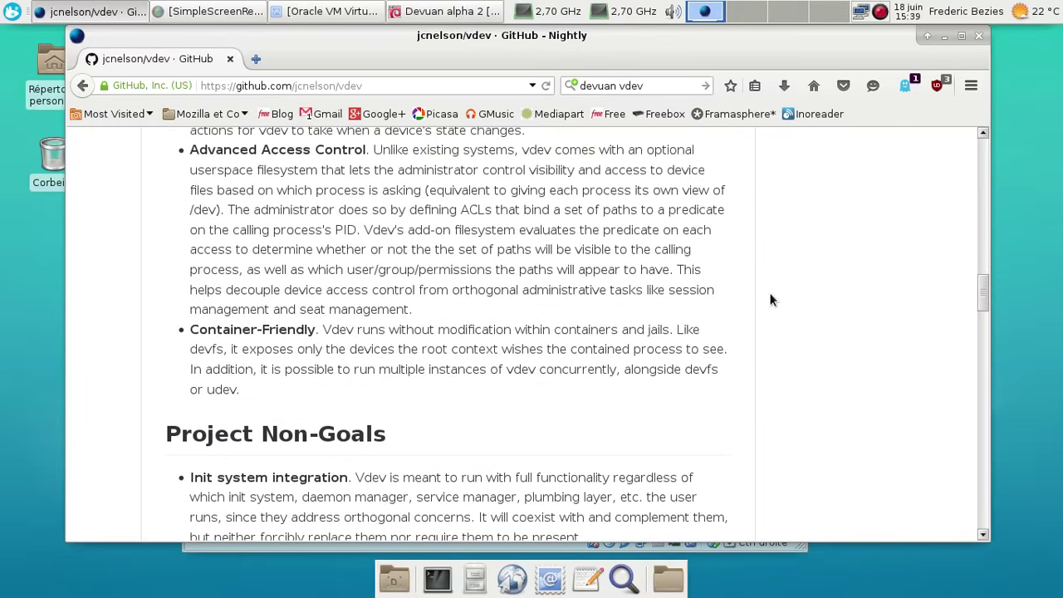
{"action": "scroll", "coordinate": [769, 300], "scroll_direction": "down", "scroll_amount": 7}
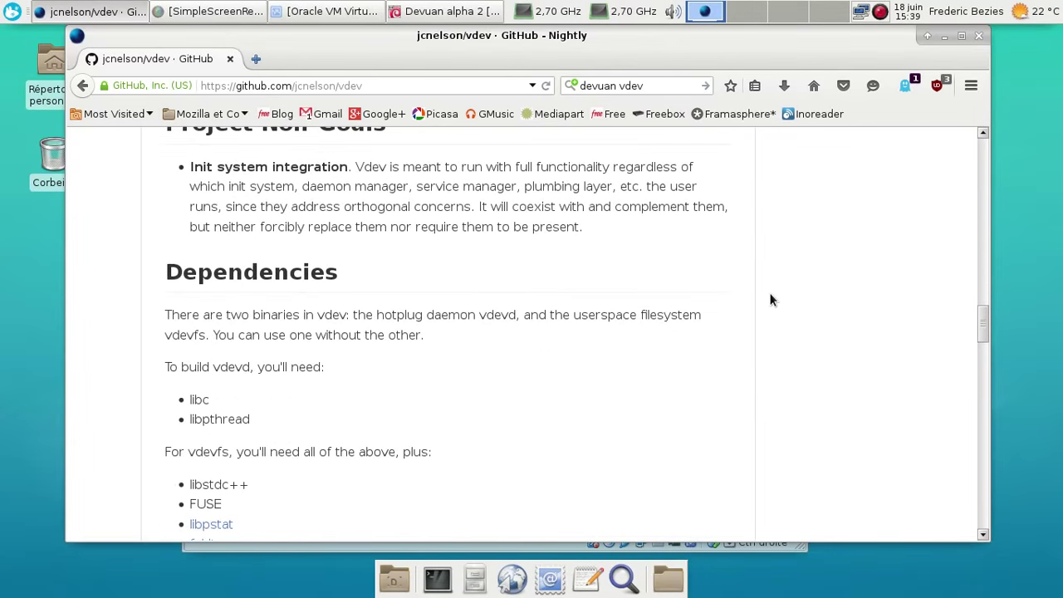
{"action": "scroll", "coordinate": [769, 300], "scroll_direction": "down", "scroll_amount": 1}
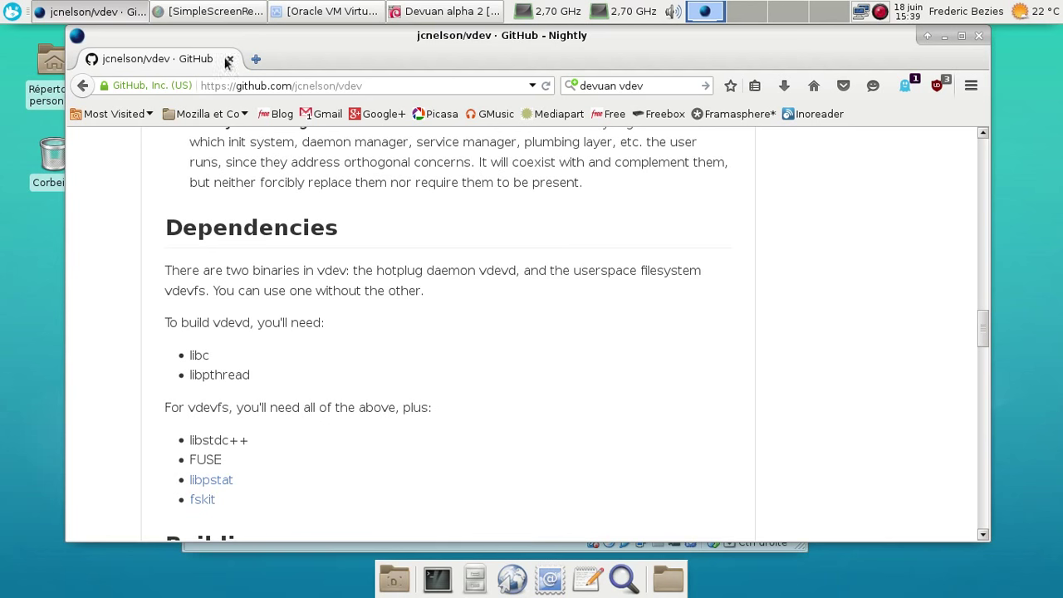
Search the web for eudev gentoo in a new browser tab.
{"action": "left_click", "coordinate": [255, 59]}
{"action": "left_click_drag", "start_coordinate": [644, 86], "coordinate": [572, 86]}
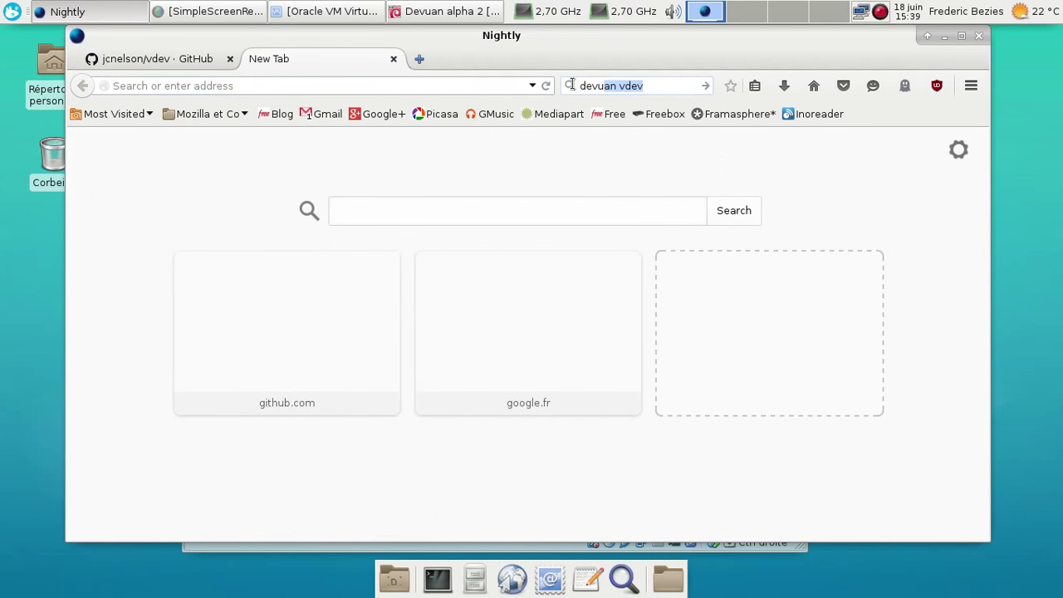
{"action": "type", "text": "eudev"}
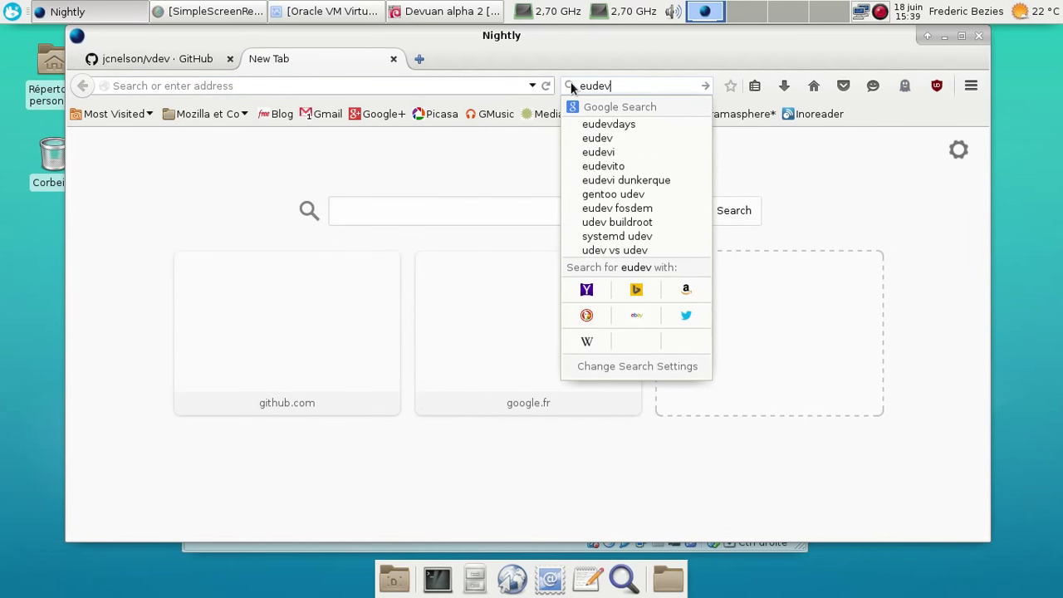
{"action": "type", "text": " geno"}
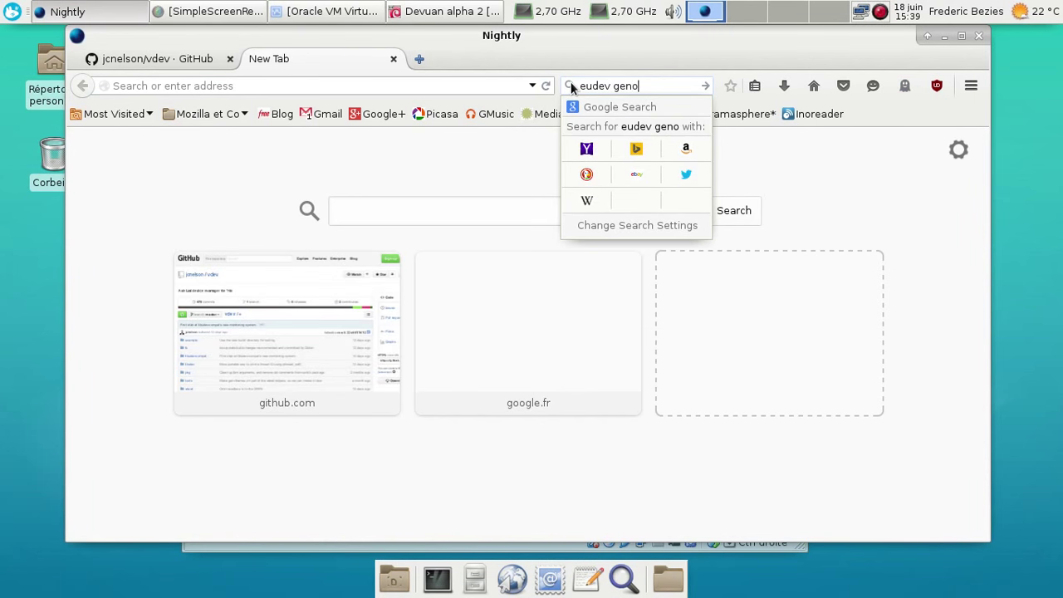
{"action": "key", "text": "BackSpace"}
{"action": "type", "text": "too"}
{"action": "key", "text": "Return"}
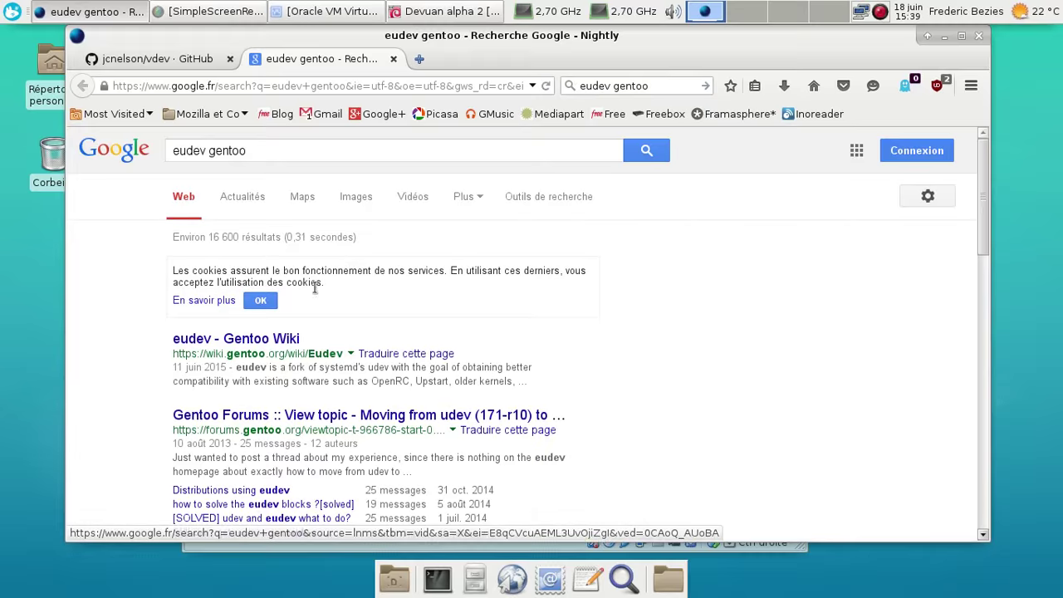
Open the Gentoo Wiki article on eudev and look through its introduction and USE flags.
{"action": "left_click", "coordinate": [241, 339]}
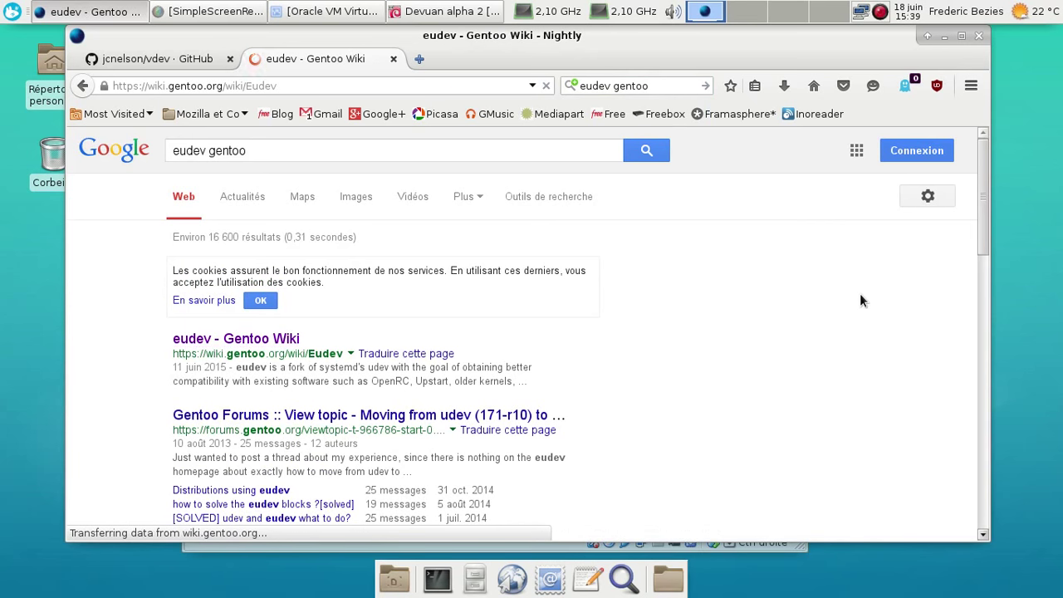
{"action": "scroll", "coordinate": [748, 333], "scroll_direction": "down", "scroll_amount": 3}
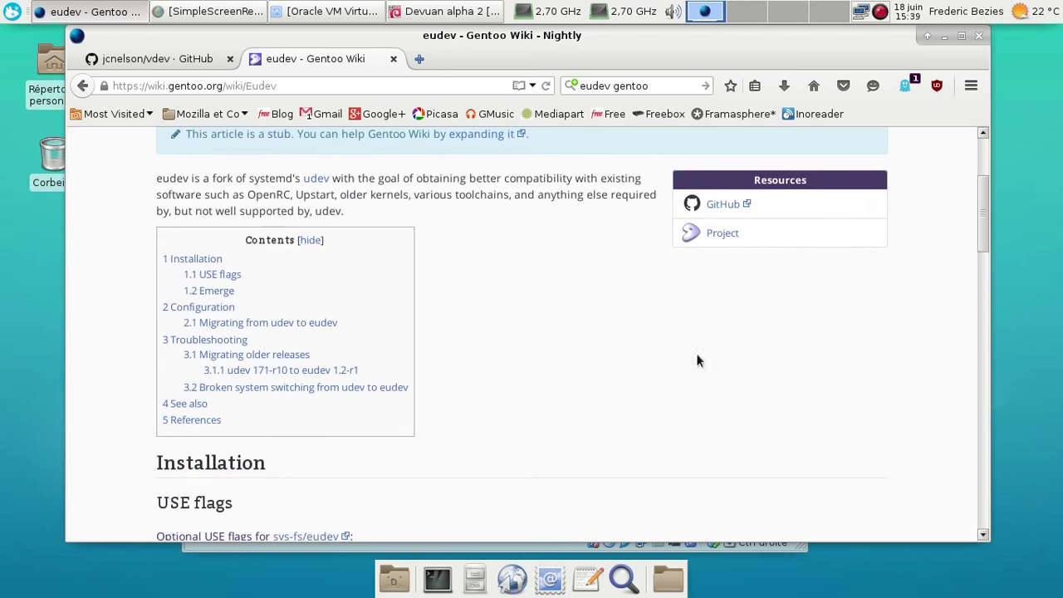
{"action": "scroll", "coordinate": [610, 352], "scroll_direction": "down", "scroll_amount": 5}
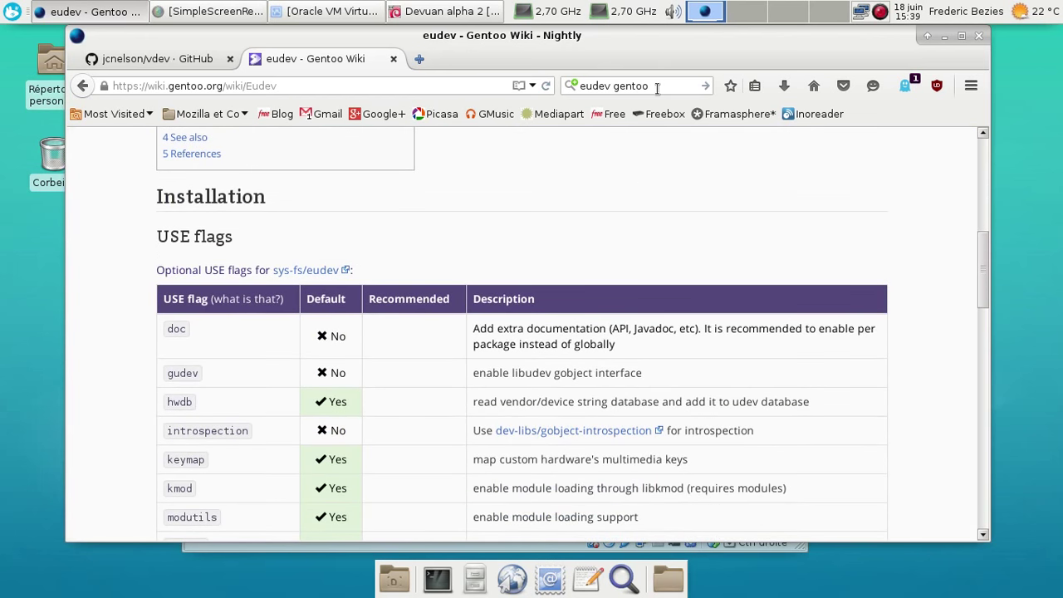
Load devuan.org in the eudev tab, check the virtual machine's installation progress meanwhile, and return to the browser.
{"action": "left_click", "coordinate": [381, 86]}
{"action": "key", "text": "ctrl+a"}
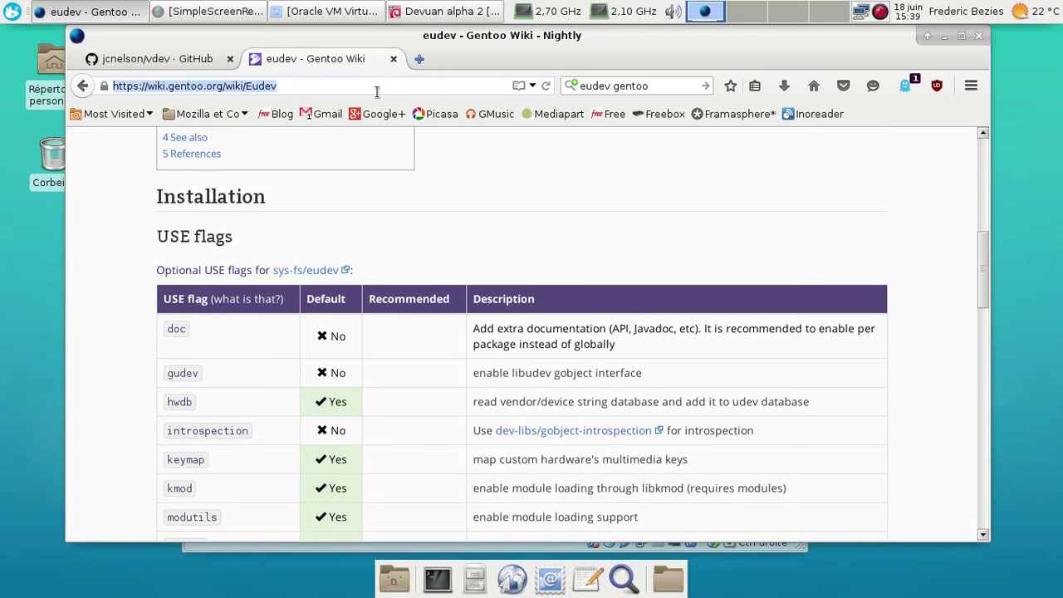
{"action": "type", "text": "devuan.org"}
{"action": "key", "text": "Return"}
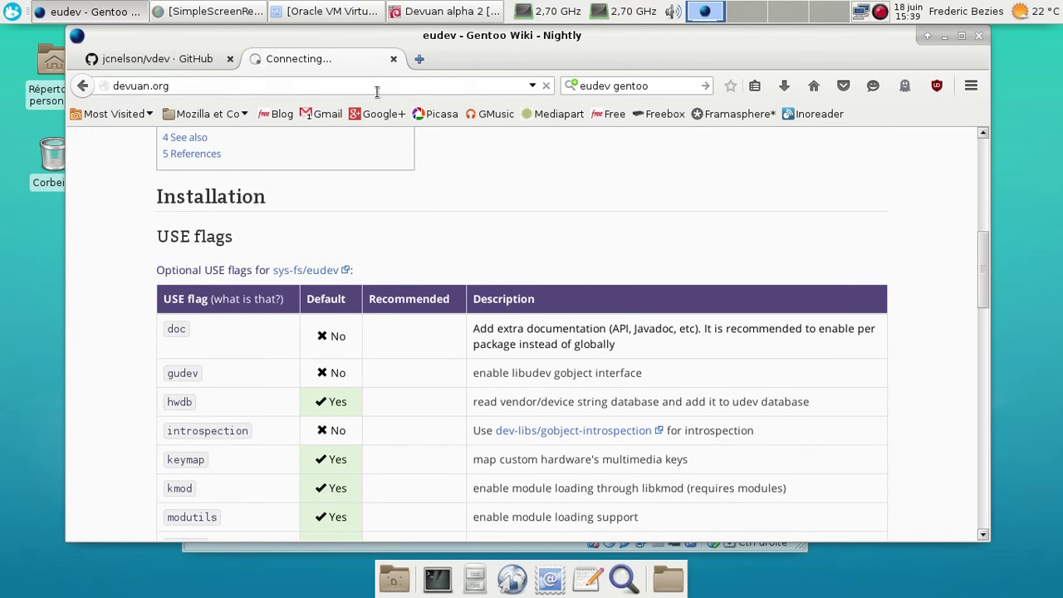
{"action": "key", "text": "alt+Tab"}
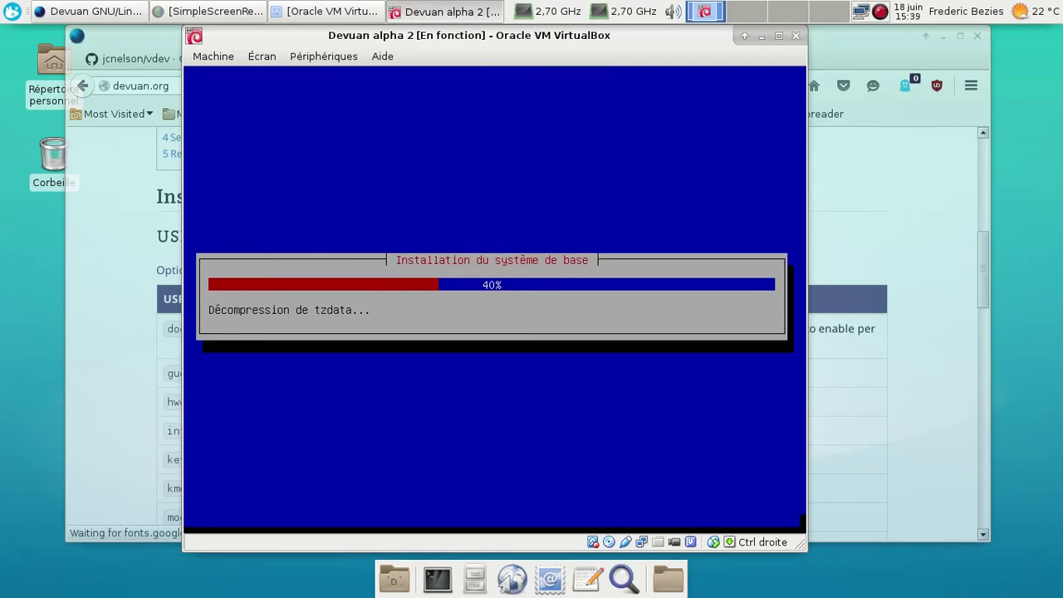
{"action": "left_click", "coordinate": [897, 190]}
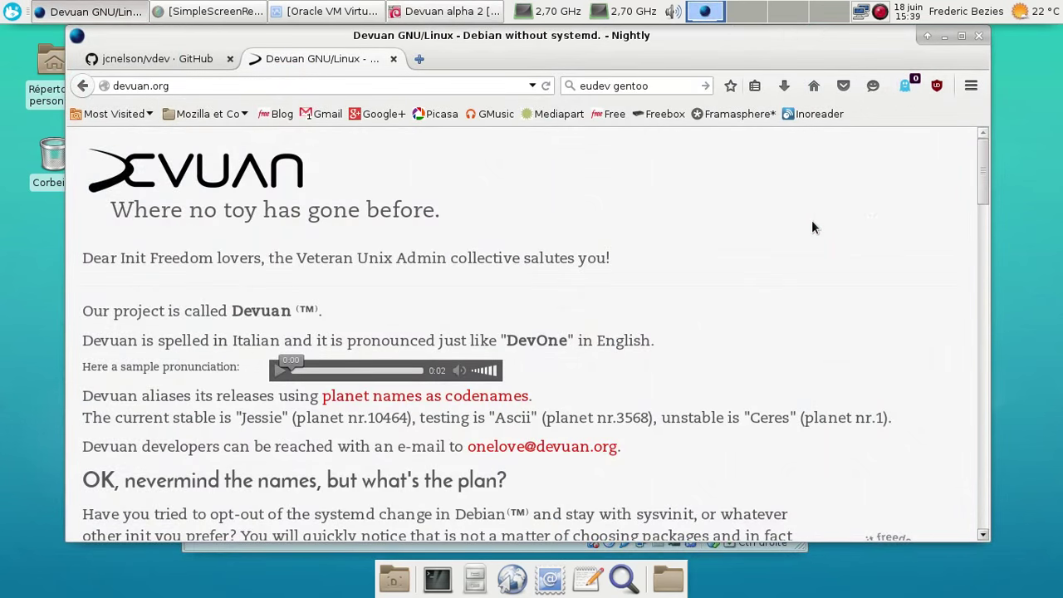
Read the devuan.org introduction on the project's name, release codenames and plan.
{"action": "scroll", "coordinate": [813, 228], "scroll_direction": "down", "scroll_amount": 5}
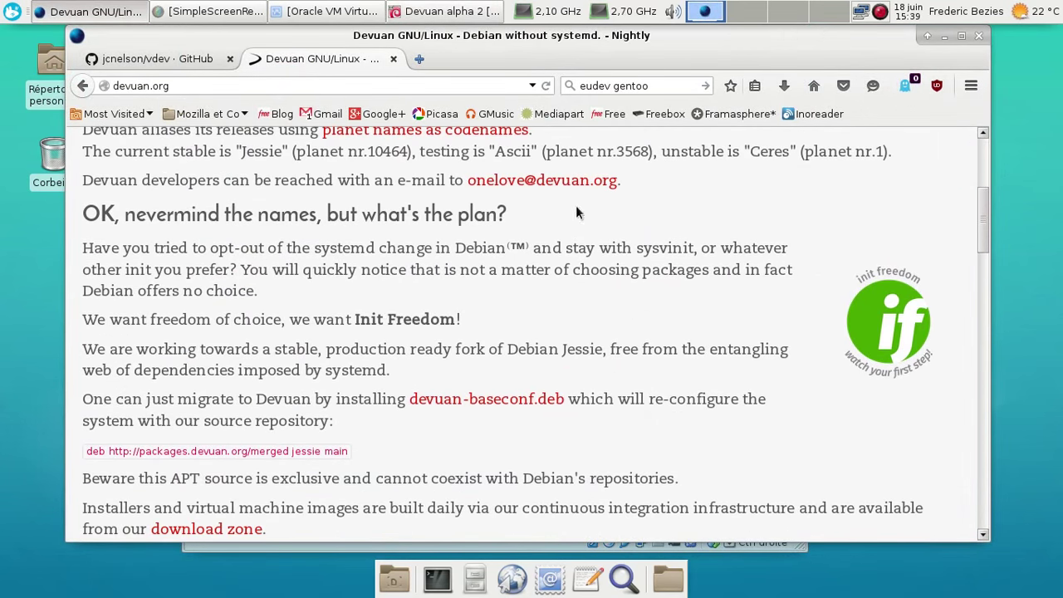
{"action": "scroll", "coordinate": [577, 213], "scroll_direction": "up", "scroll_amount": 2}
{"action": "scroll", "coordinate": [654, 257], "scroll_direction": "up", "scroll_amount": 1}
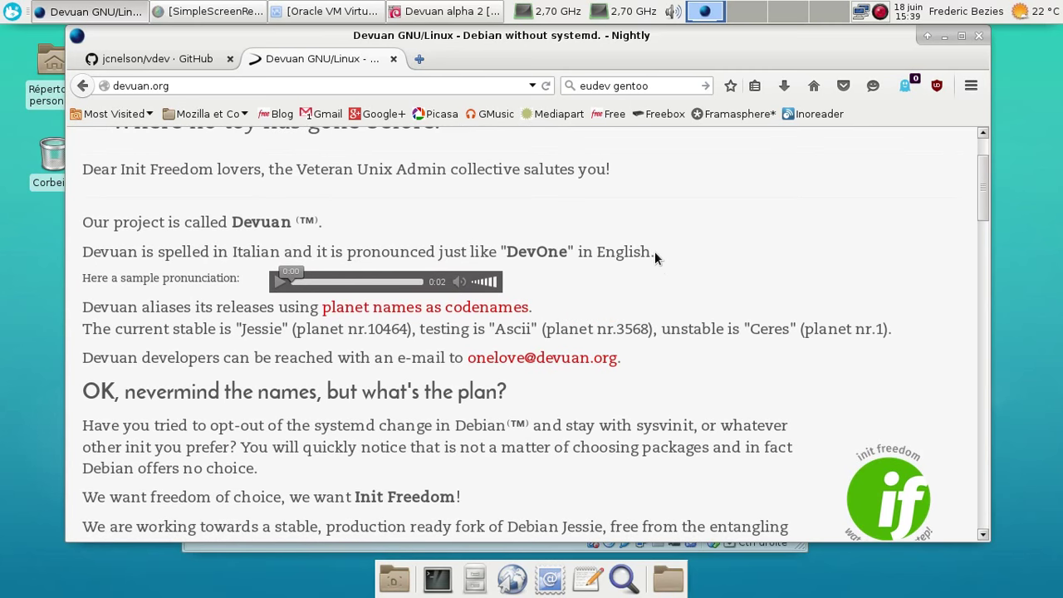
{"action": "scroll", "coordinate": [654, 258], "scroll_direction": "down", "scroll_amount": 1}
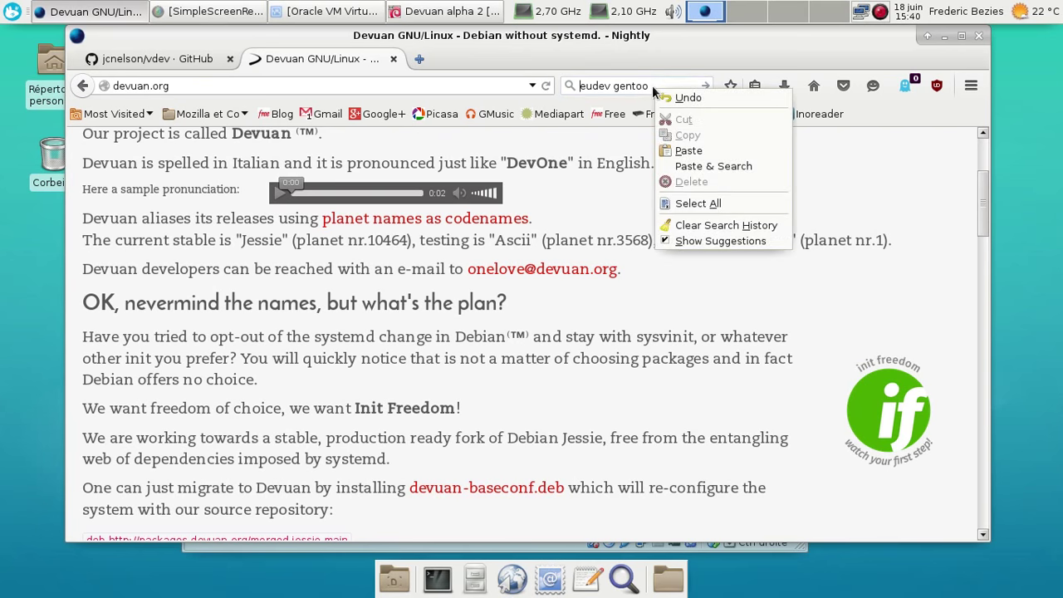
Clear the old query from the browser's search field and return to the devuan.org page.
{"action": "right_click", "coordinate": [661, 89]}
{"action": "left_click", "coordinate": [698, 204]}
{"action": "key", "text": "Delete"}
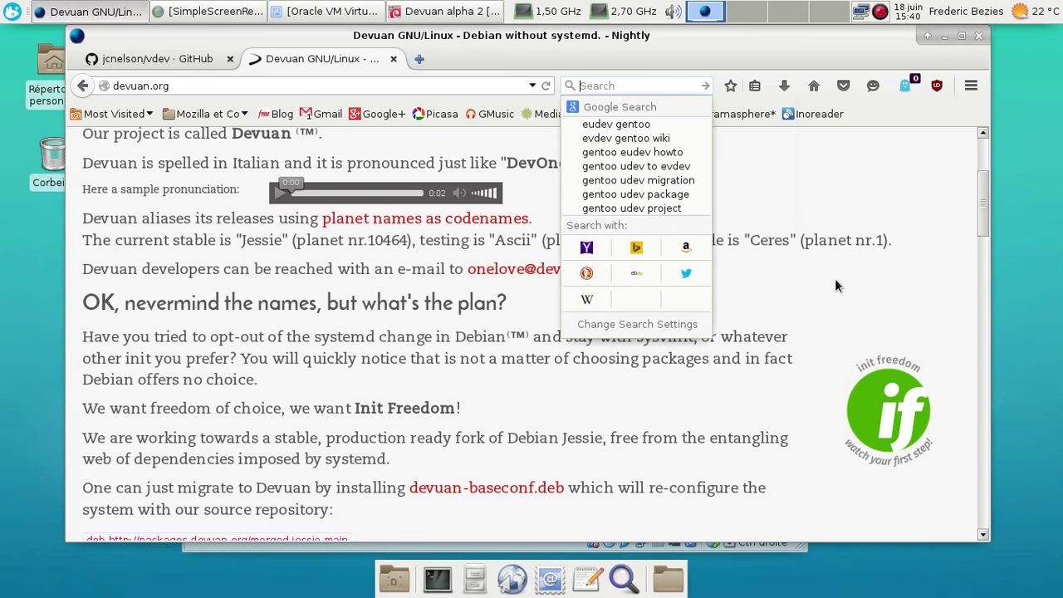
{"action": "left_click", "coordinate": [856, 293]}
Open the download zone linked on devuan.org and read its 00_README.txt, closing the file and the download tab when done.
{"action": "scroll", "coordinate": [852, 291], "scroll_direction": "down", "scroll_amount": 6}
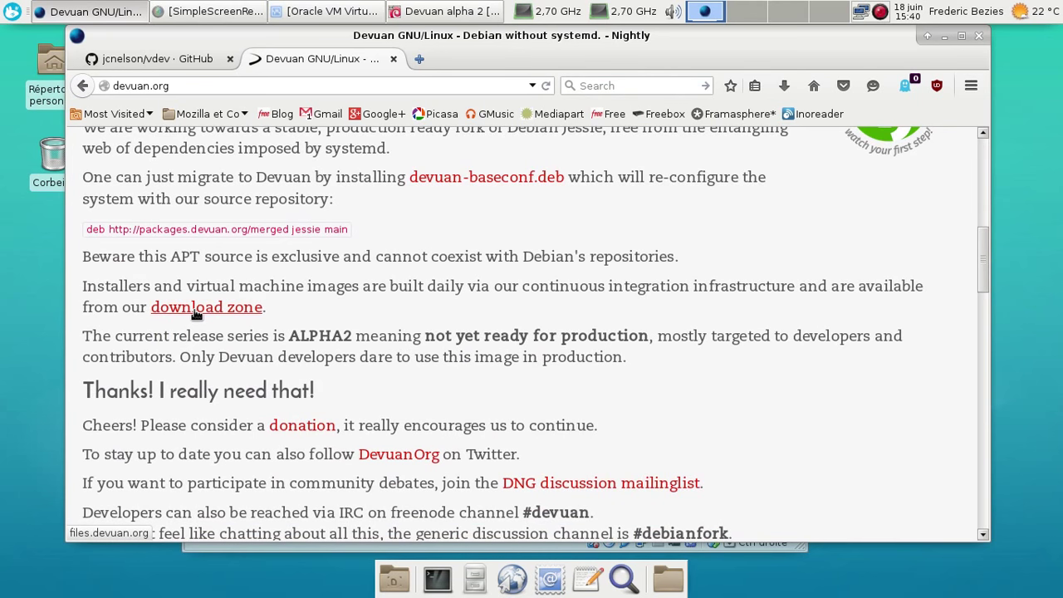
{"action": "left_click", "coordinate": [243, 314]}
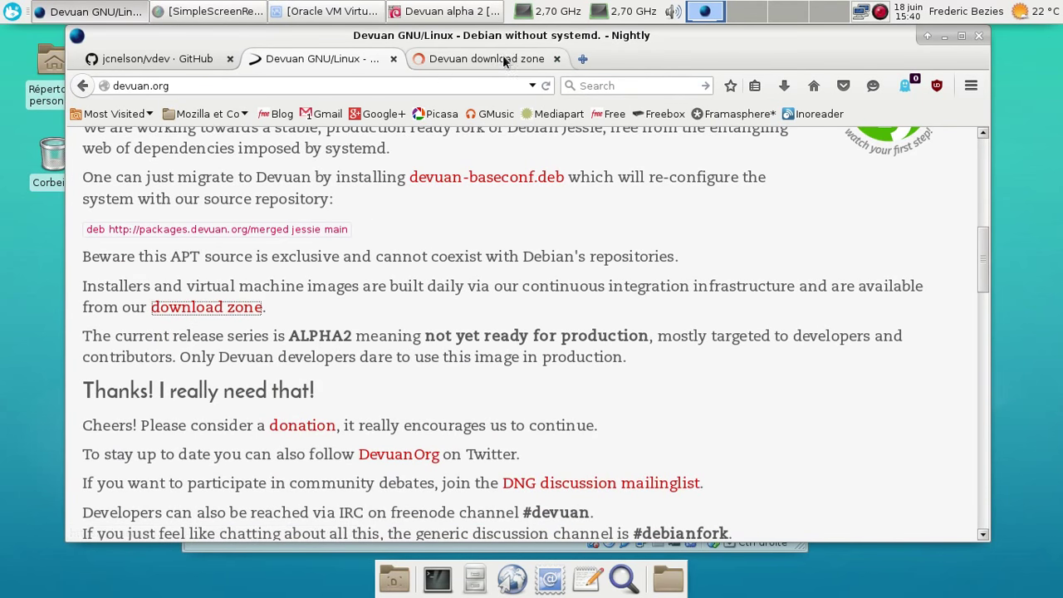
{"action": "scroll", "coordinate": [638, 256], "scroll_direction": "down", "scroll_amount": 3}
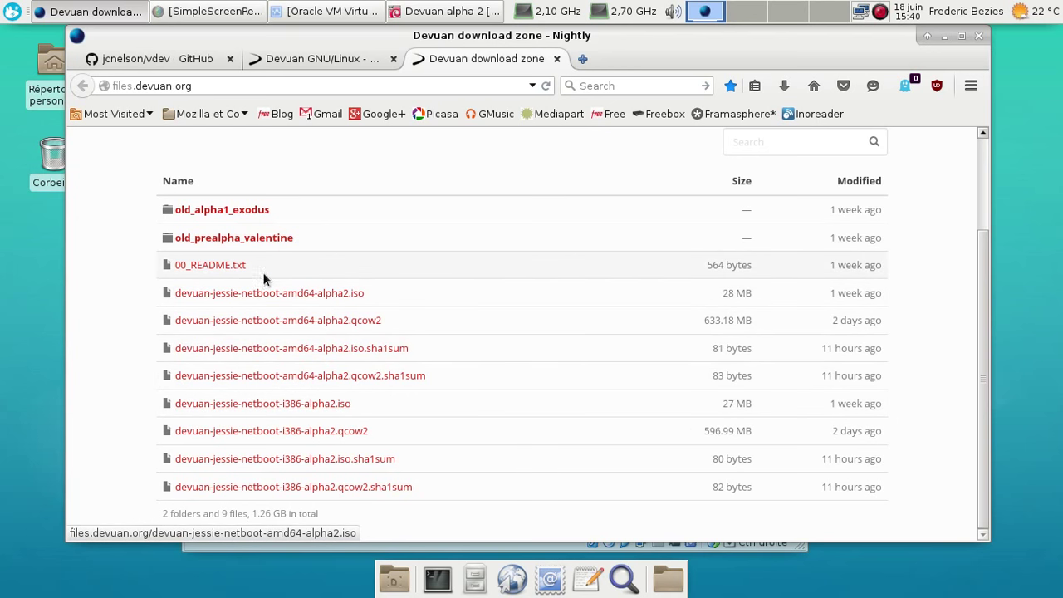
{"action": "left_click", "coordinate": [241, 266]}
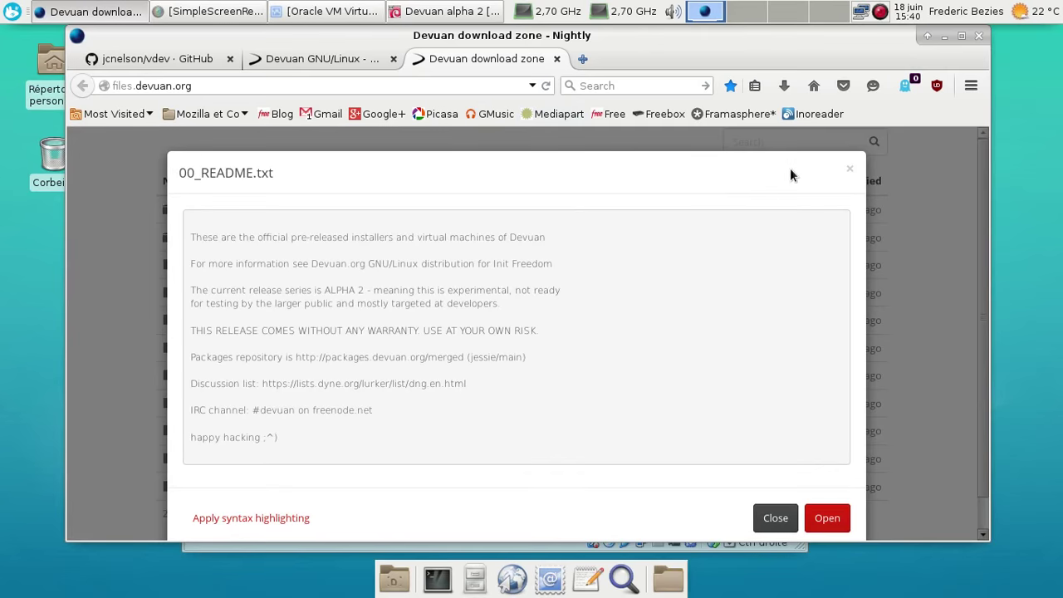
{"action": "left_click", "coordinate": [850, 175]}
{"action": "middle_click", "coordinate": [448, 64]}
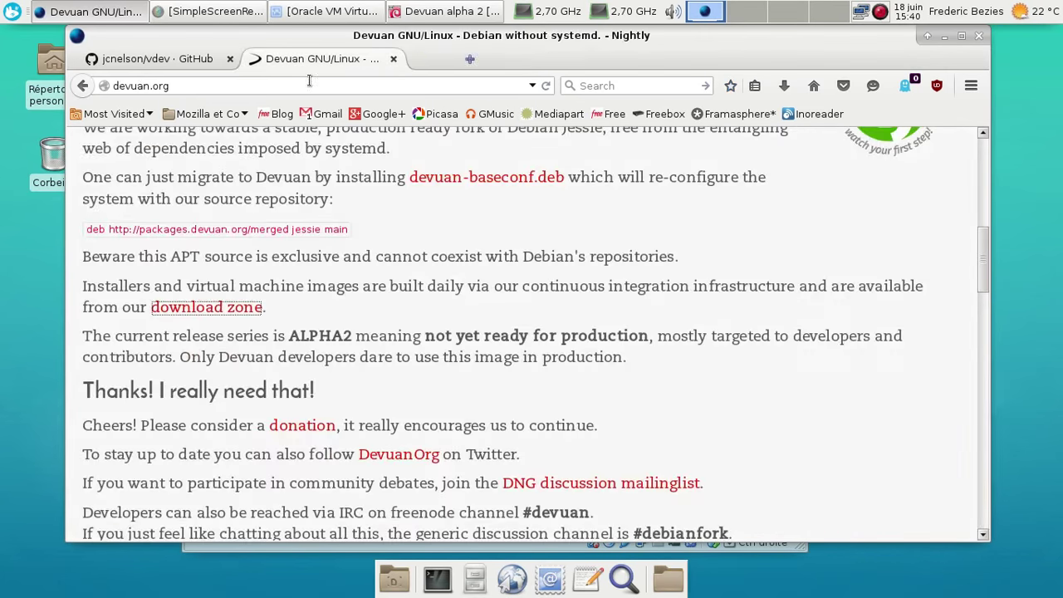
Check the base system installation in the virtual machine, then return to devuan.org and look through its community and long term plan sections.
{"action": "left_click", "coordinate": [458, 15]}
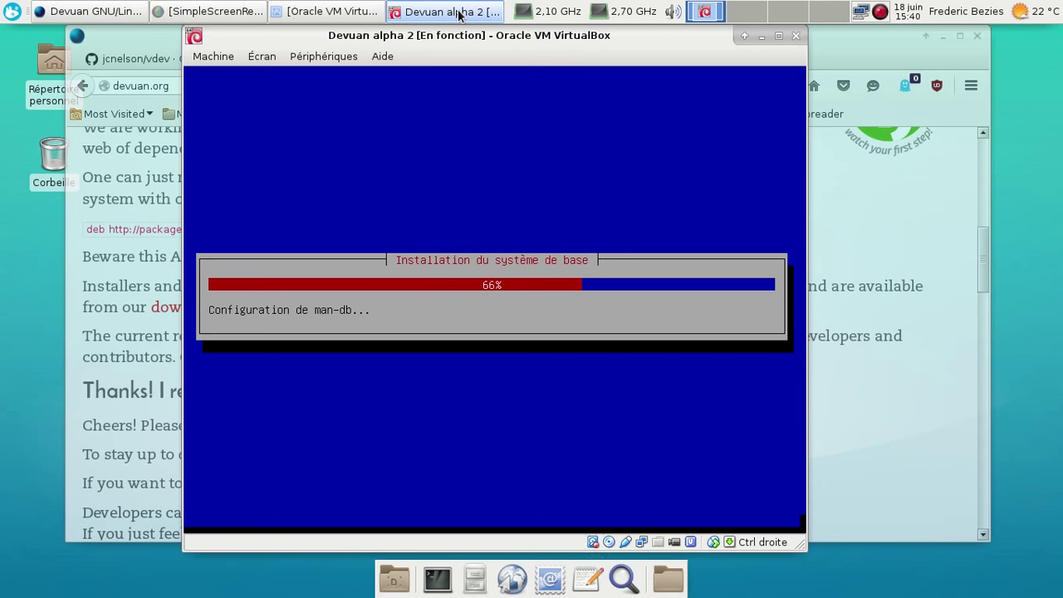
{"action": "left_click", "coordinate": [878, 249]}
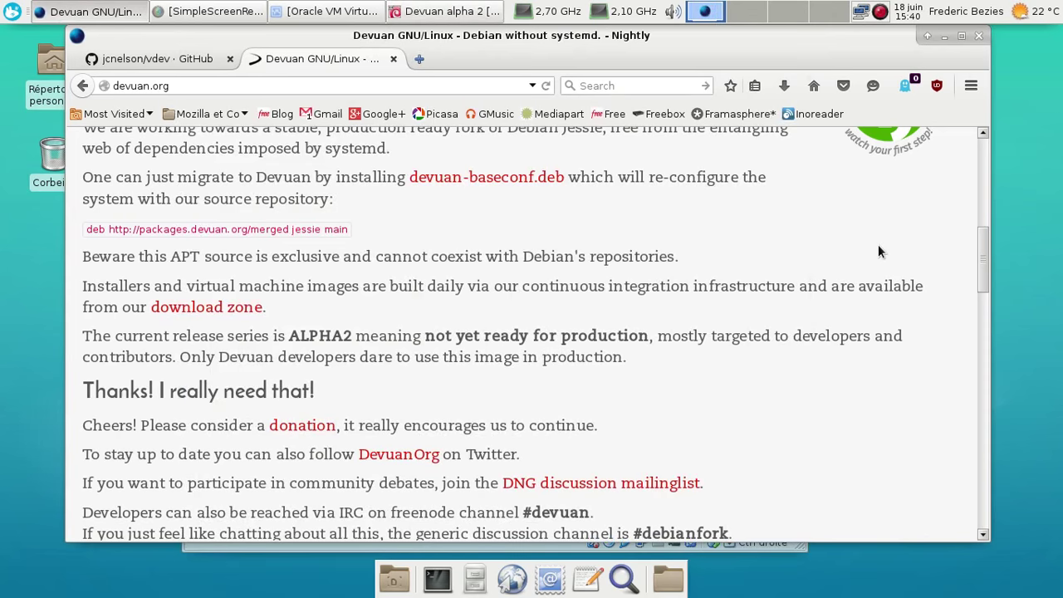
{"action": "scroll", "coordinate": [879, 252], "scroll_direction": "down", "scroll_amount": 5}
{"action": "scroll", "coordinate": [878, 252], "scroll_direction": "down", "scroll_amount": 1}
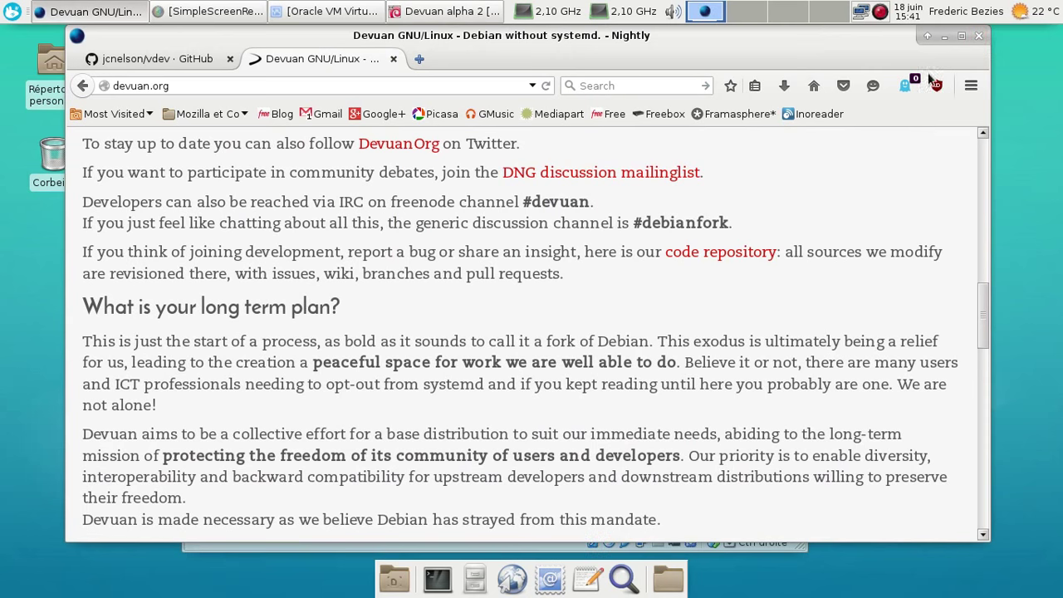
{"action": "scroll", "coordinate": [866, 156], "scroll_direction": "up", "scroll_amount": 5}
{"action": "scroll", "coordinate": [799, 282], "scroll_direction": "up", "scroll_amount": 2}
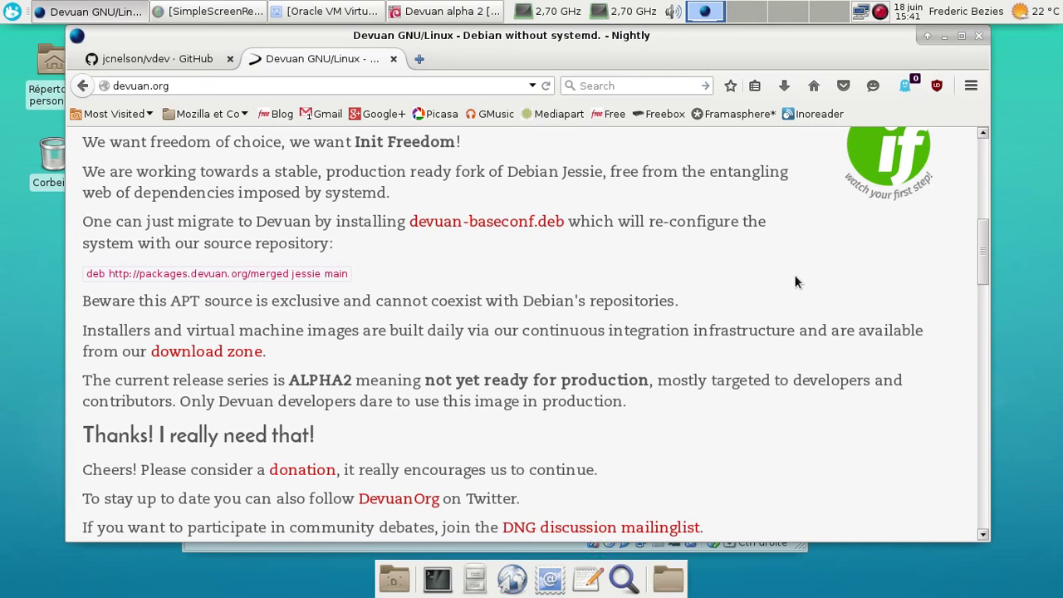
Close the browser with its two tabs and decline the popularity-contest package usage survey in the installer.
{"action": "left_click", "coordinate": [980, 37]}
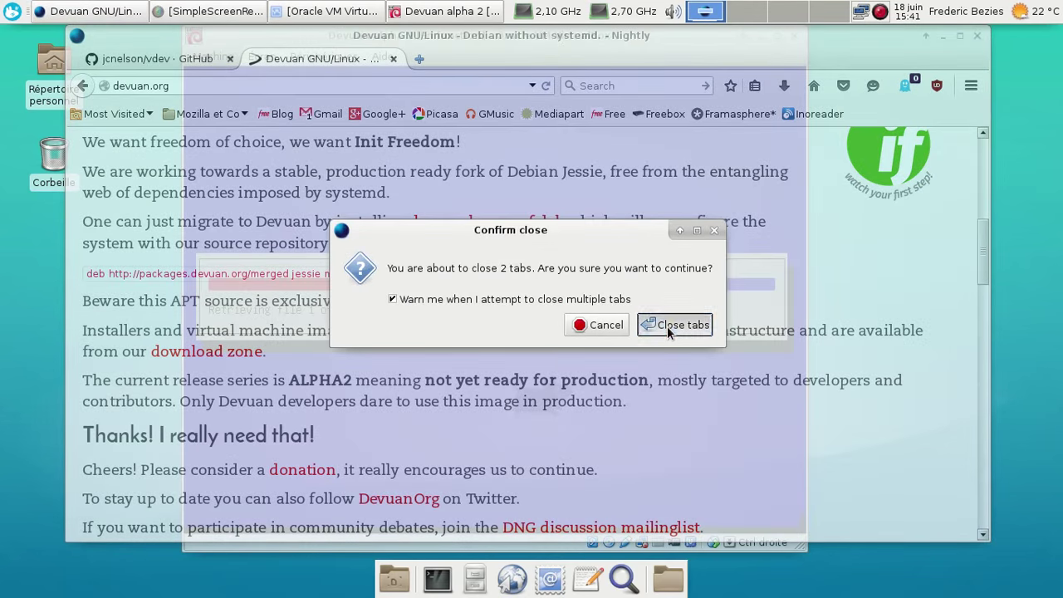
{"action": "left_click", "coordinate": [667, 326]}
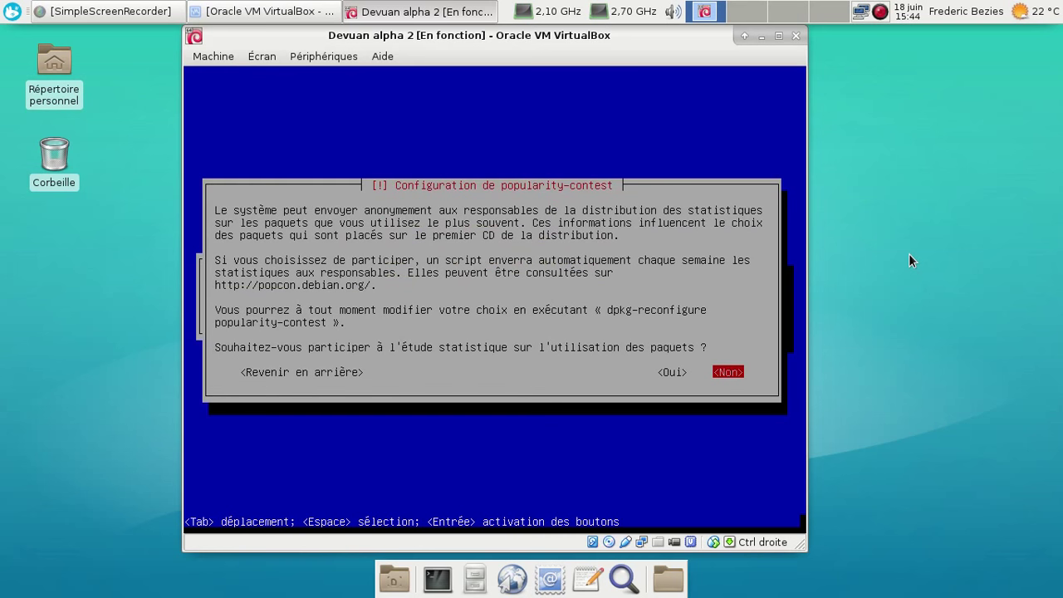
{"action": "key", "text": "Left"}
{"action": "key", "text": "Right"}
{"action": "key", "text": "Return"}
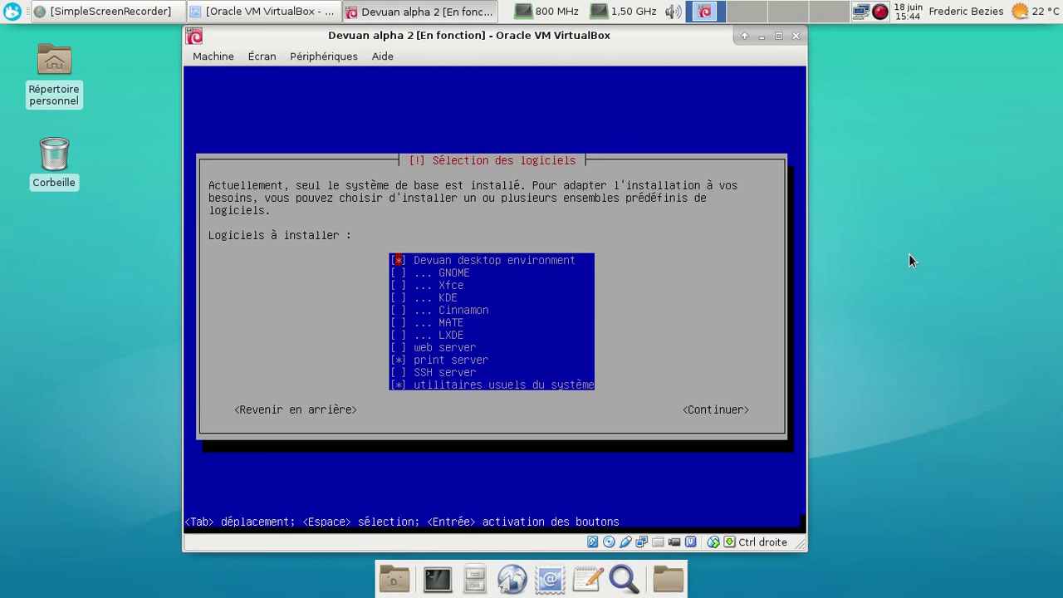
Add Xfce to the preselected software for installation and continue with the software installation.
{"action": "key", "text": "Tab"}
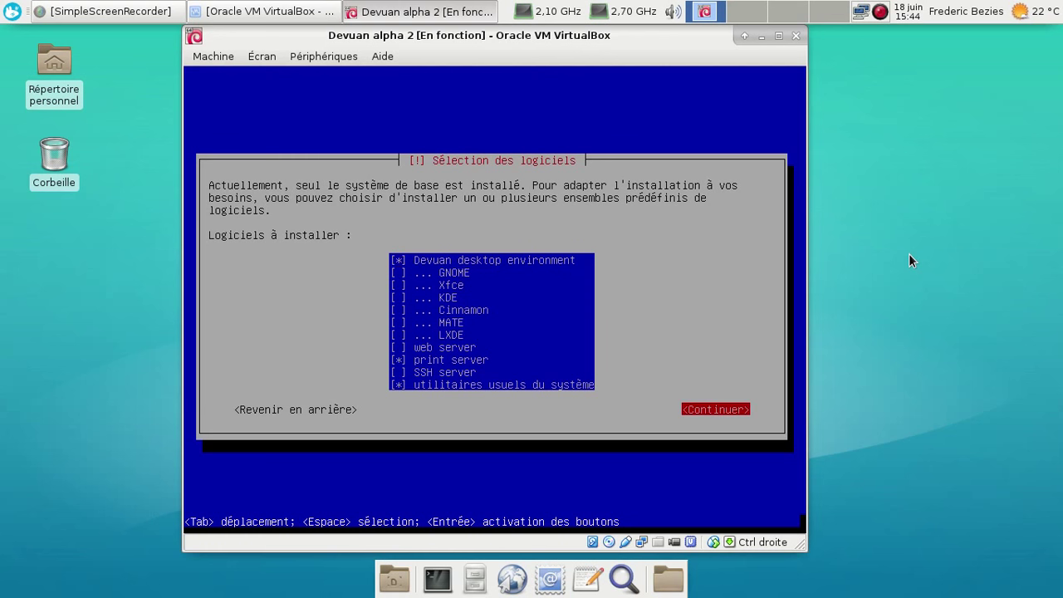
{"action": "key", "text": "Tab"}
{"action": "key", "text": "Tab"}
{"action": "key", "text": "Down"}
{"action": "key", "text": "Down"}
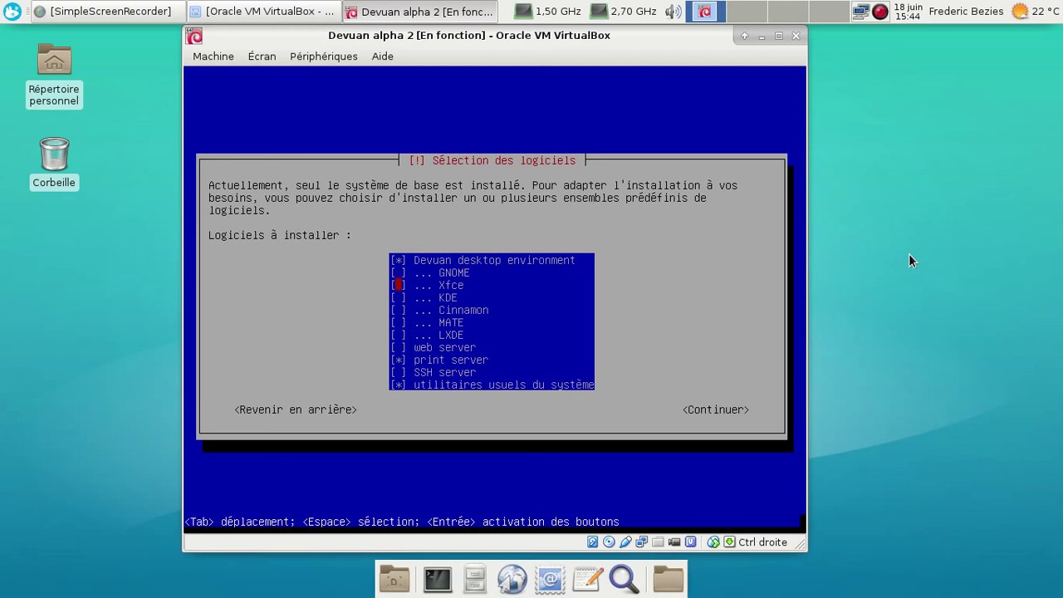
{"action": "key", "text": "space"}
{"action": "key", "text": "Tab"}
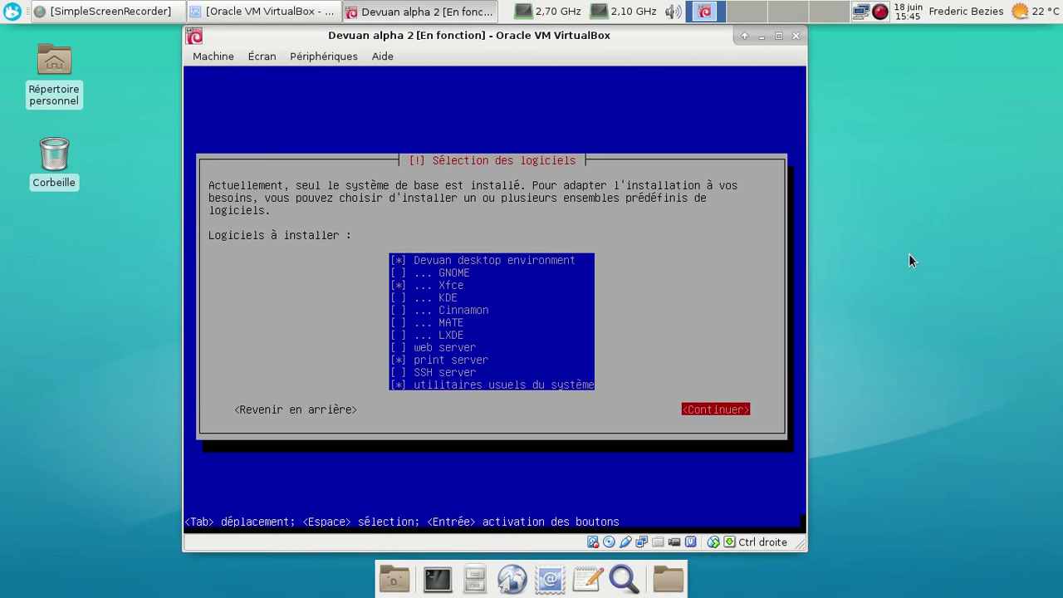
{"action": "key", "text": "Return"}
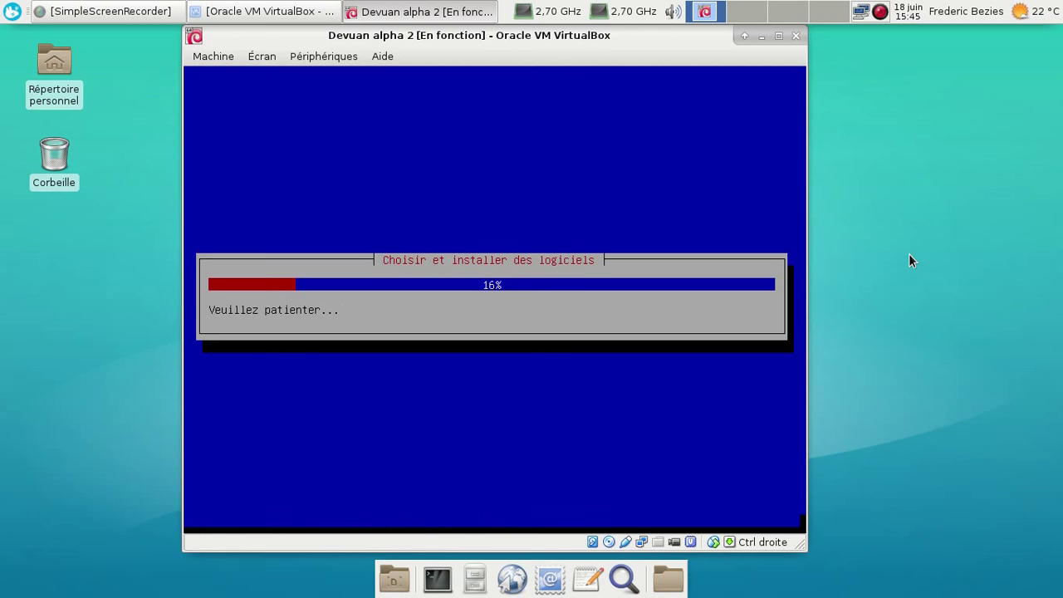
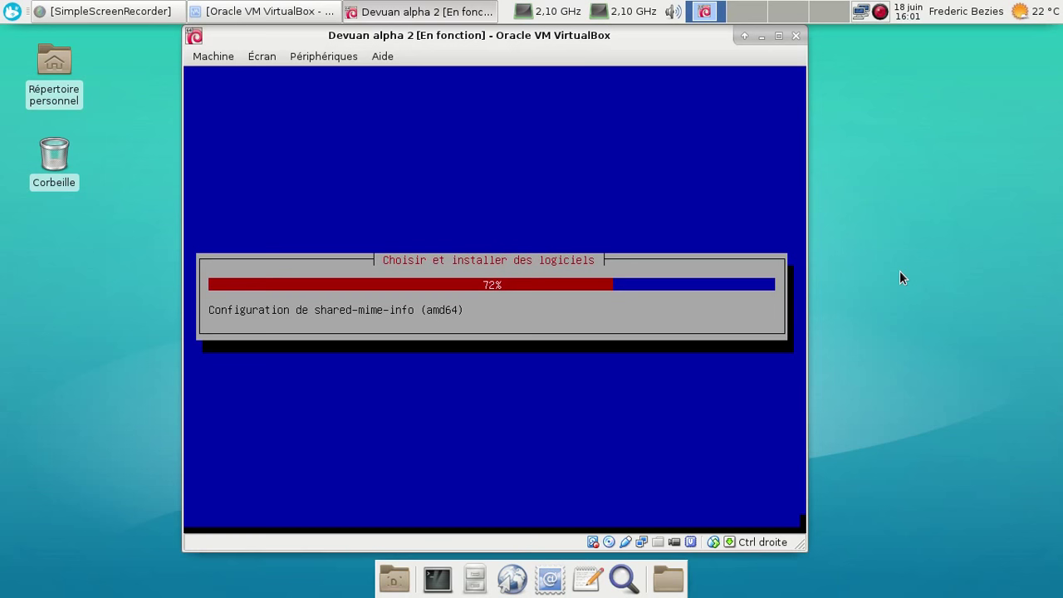
Open a terminal on the host, view the package statistics with yaourt --stats, and close the terminal.
{"action": "left_click", "coordinate": [436, 579]}
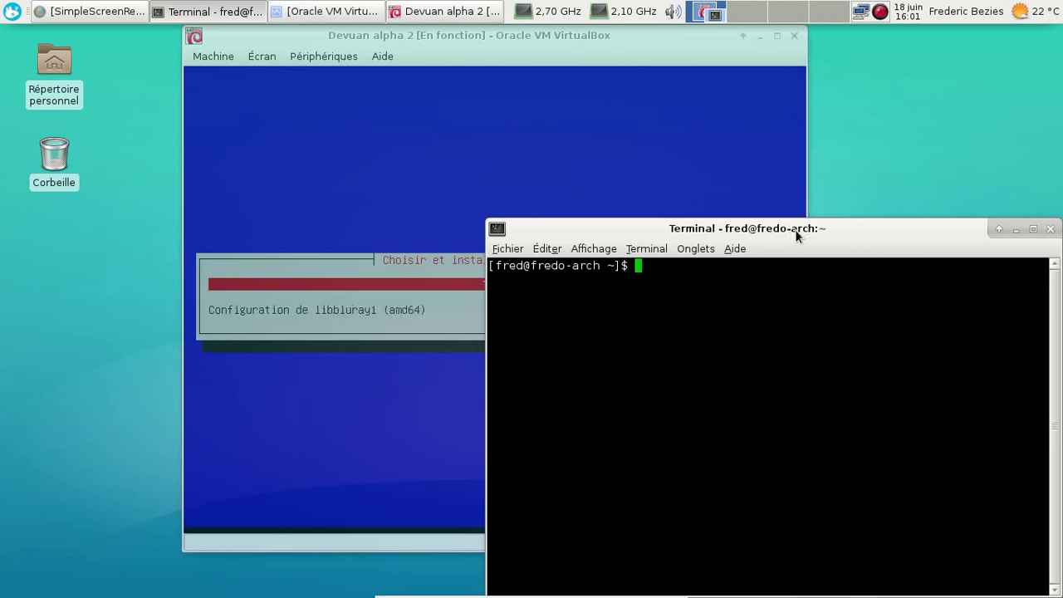
{"action": "left_click_drag", "start_coordinate": [795, 229], "coordinate": [754, 112]}
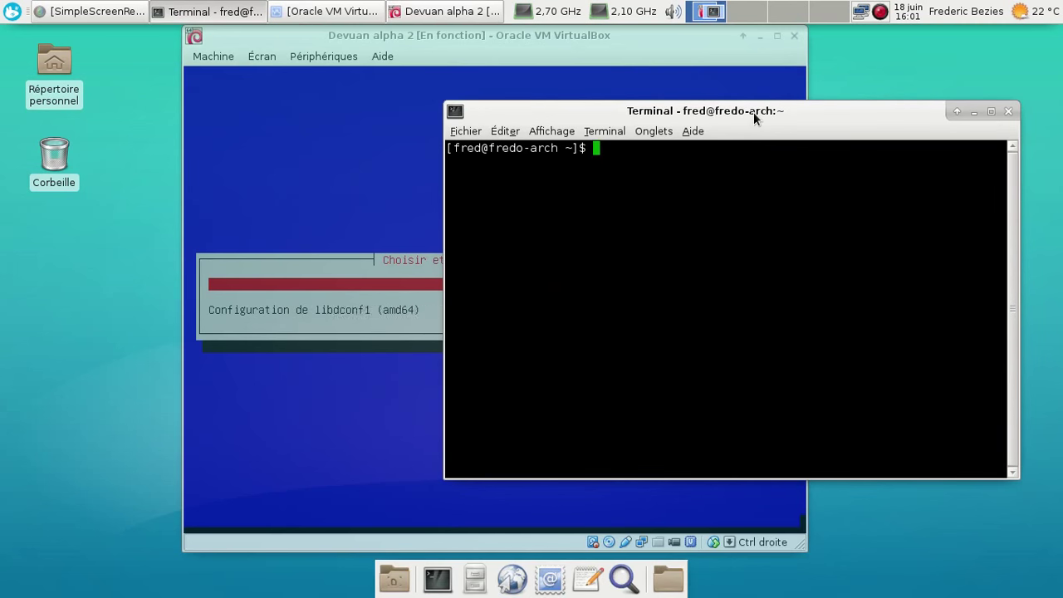
{"action": "type", "text": "yaourt --star"}
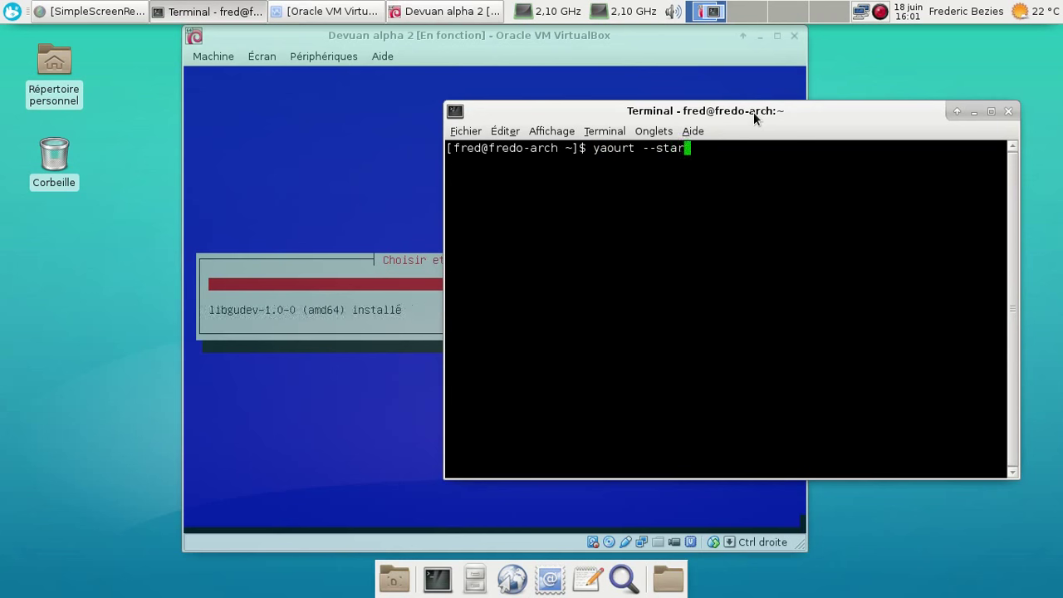
{"action": "key", "text": "BackSpace"}
{"action": "type", "text": "ts"}
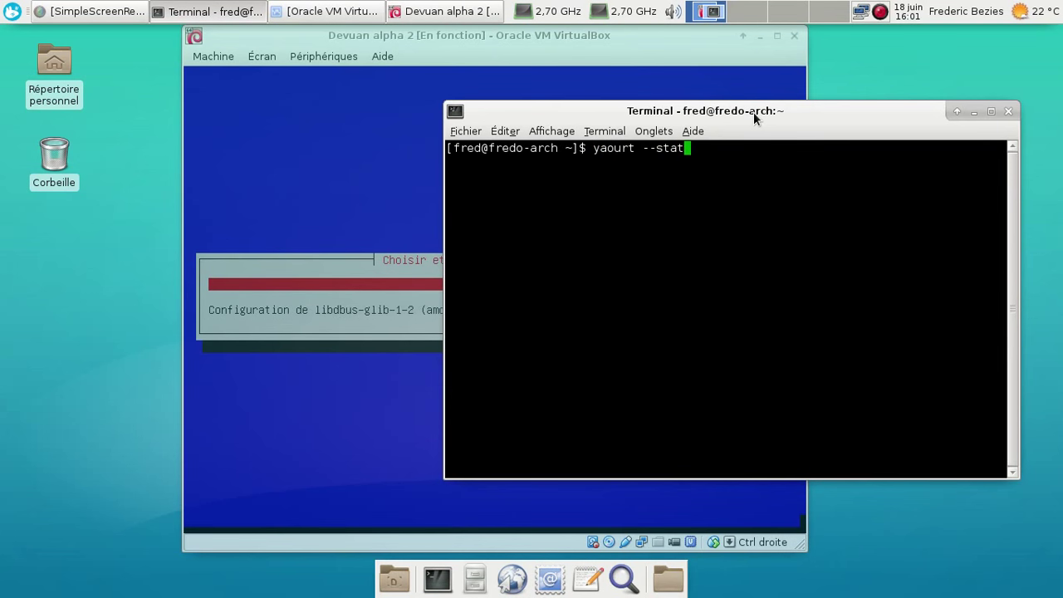
{"action": "key", "text": "Return"}
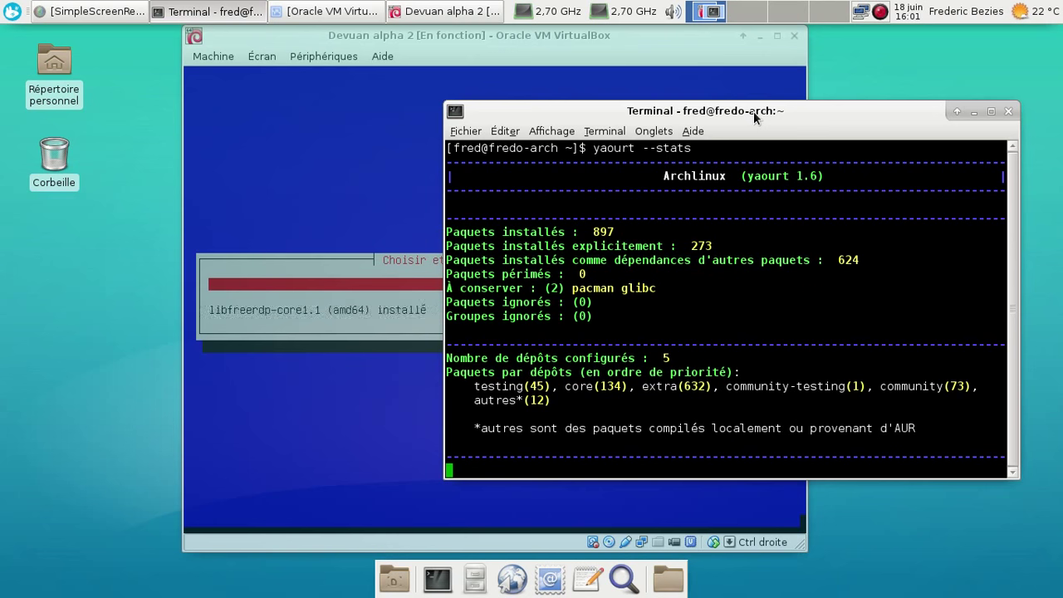
{"action": "left_click", "coordinate": [1006, 111]}
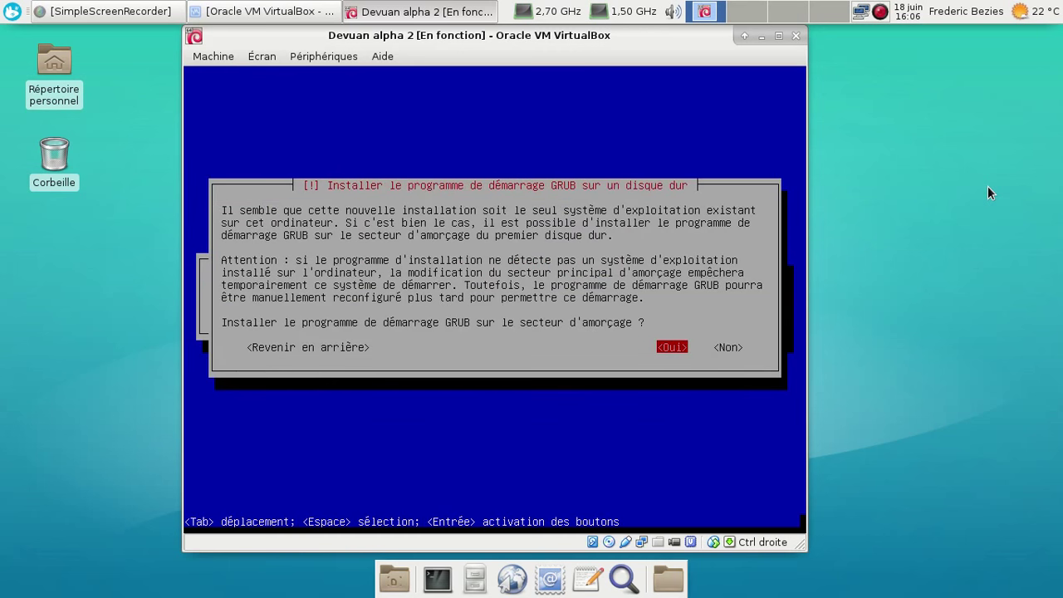
Install the GRUB boot loader on /dev/sda and finish the installation by restarting into the new system.
{"action": "key", "text": "Return"}
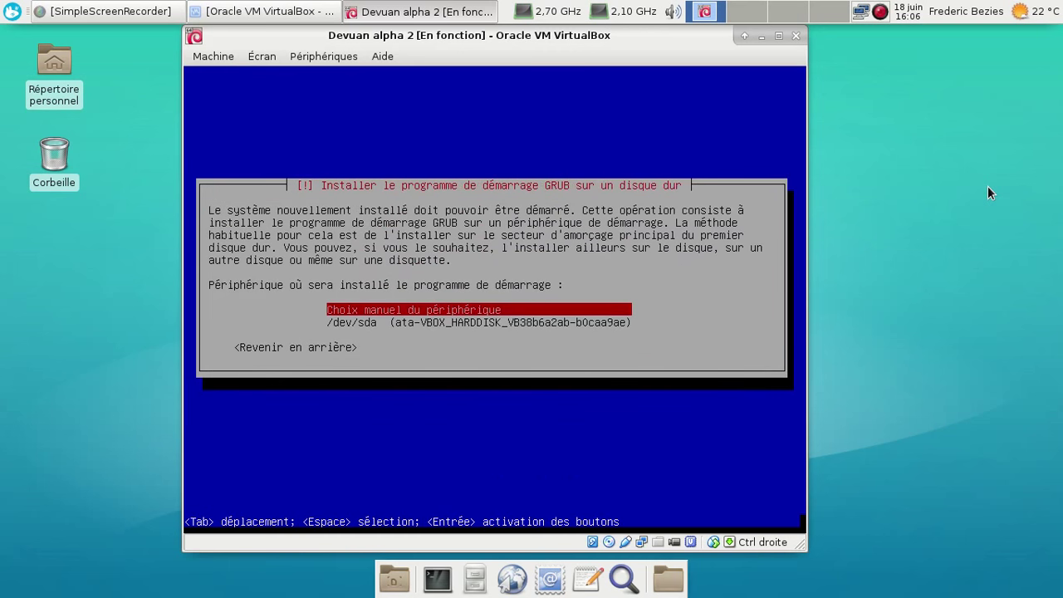
{"action": "key", "text": "Down"}
{"action": "key", "text": "Return"}
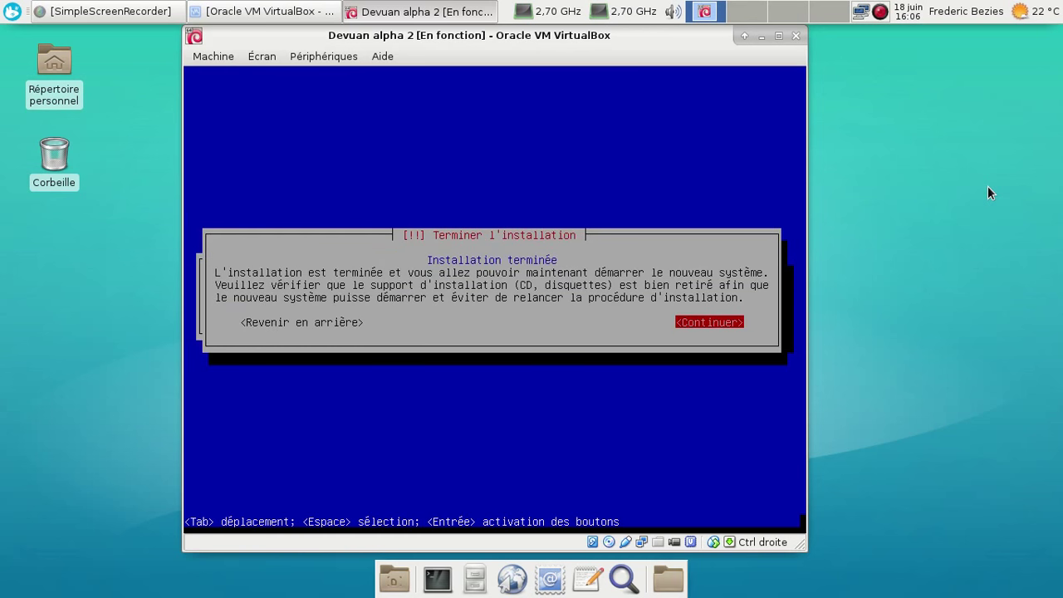
{"action": "key", "text": "Return"}
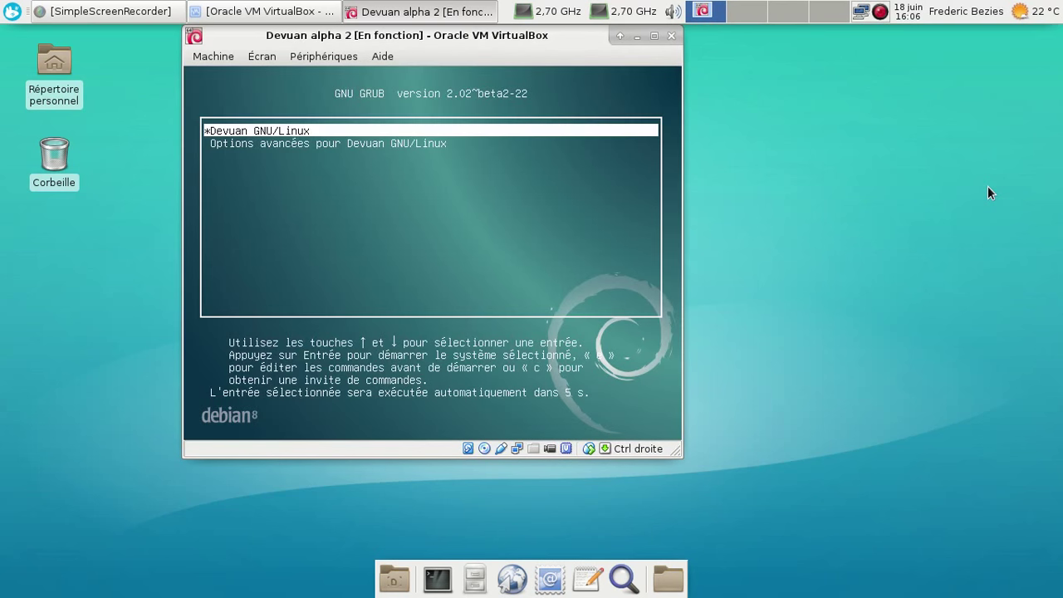
Edit the Devuan GNU/Linux boot entry to remove quiet from its linux line and boot with it.
{"action": "key", "text": "Down"}
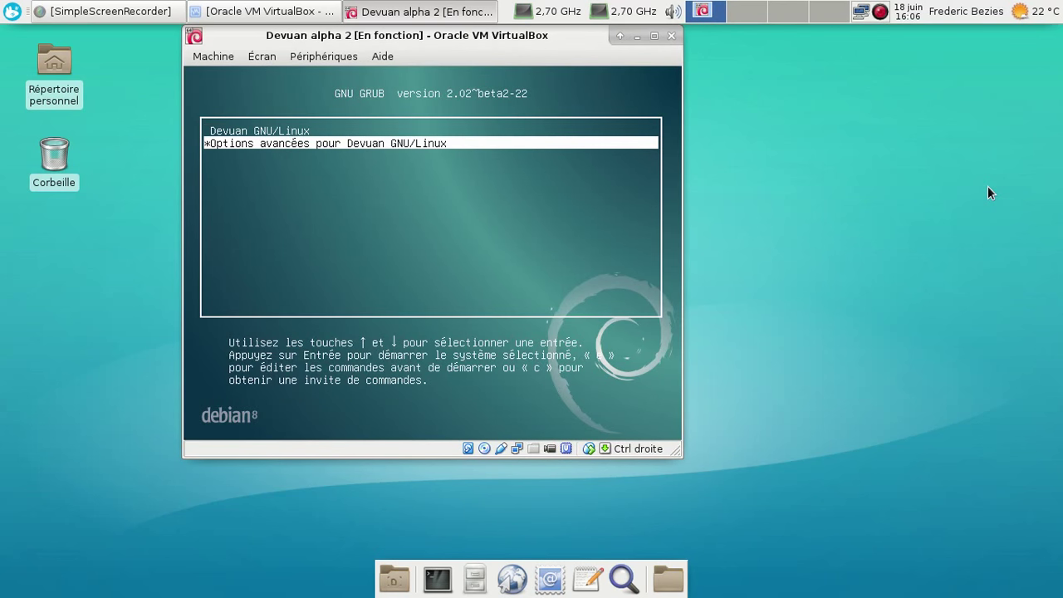
{"action": "key", "text": "Up"}
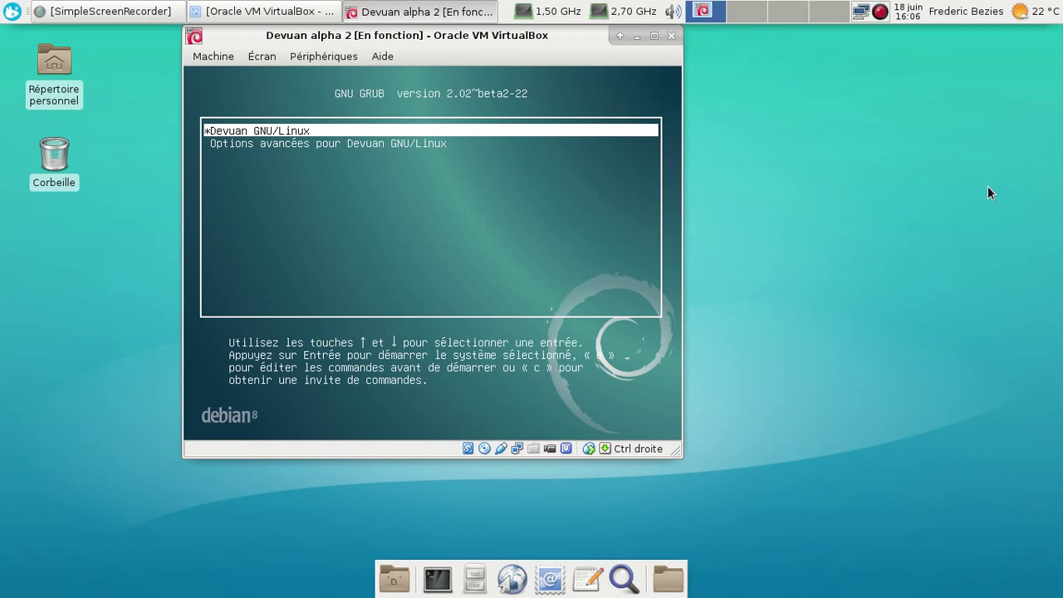
{"action": "key", "text": "e"}
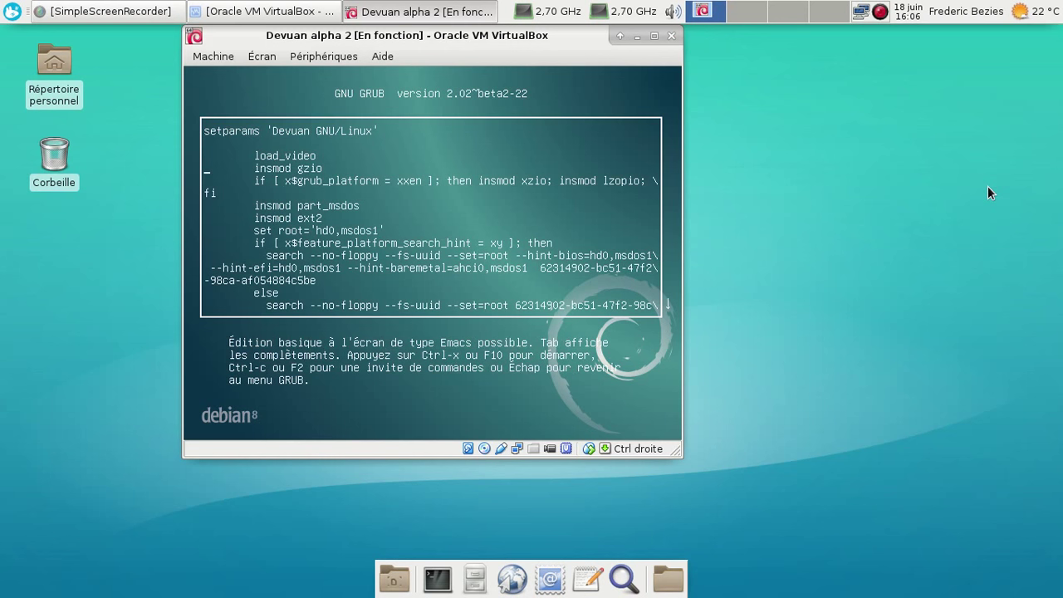
{"action": "key", "text": "Down"}
{"action": "key", "text": "Down"}
{"action": "key", "text": "Down"}
{"action": "key", "text": "Down"}
{"action": "key", "text": "Down"}
{"action": "key", "text": "Up"}
{"action": "key", "text": "Down"}
{"action": "key", "text": "Down"}
{"action": "key", "text": "Down"}
{"action": "key", "text": "Down"}
{"action": "key", "text": "Down"}
{"action": "key", "text": "Down"}
{"action": "key", "text": "Down"}
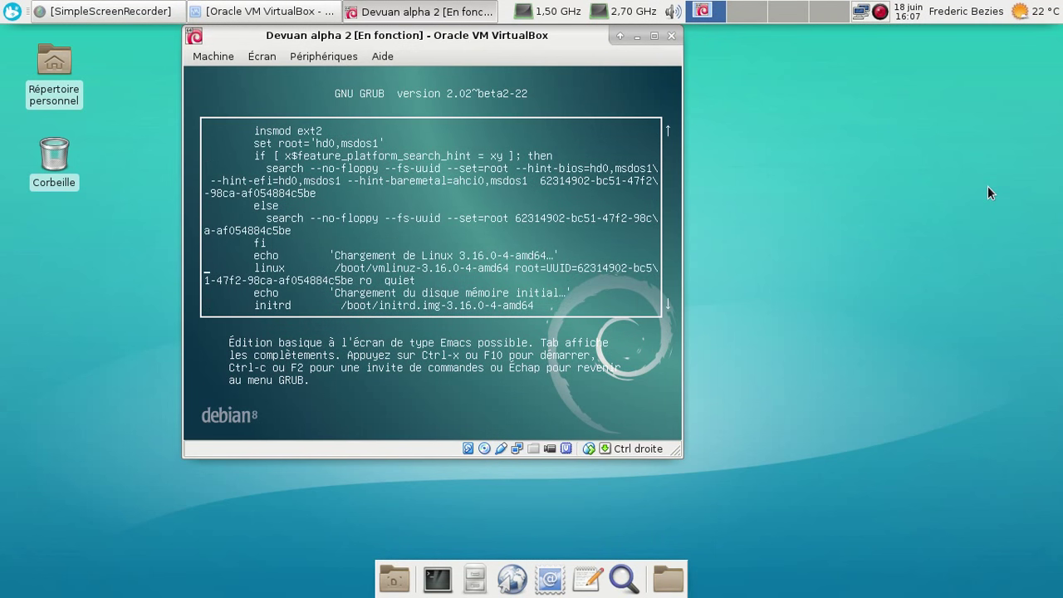
{"action": "key", "text": "End"}
{"action": "key", "text": "BackSpace"}
{"action": "key", "text": "BackSpace"}
{"action": "key", "text": "BackSpace"}
{"action": "key", "text": "BackSpace"}
{"action": "key", "text": "BackSpace"}
{"action": "key", "text": "ctrl+x"}
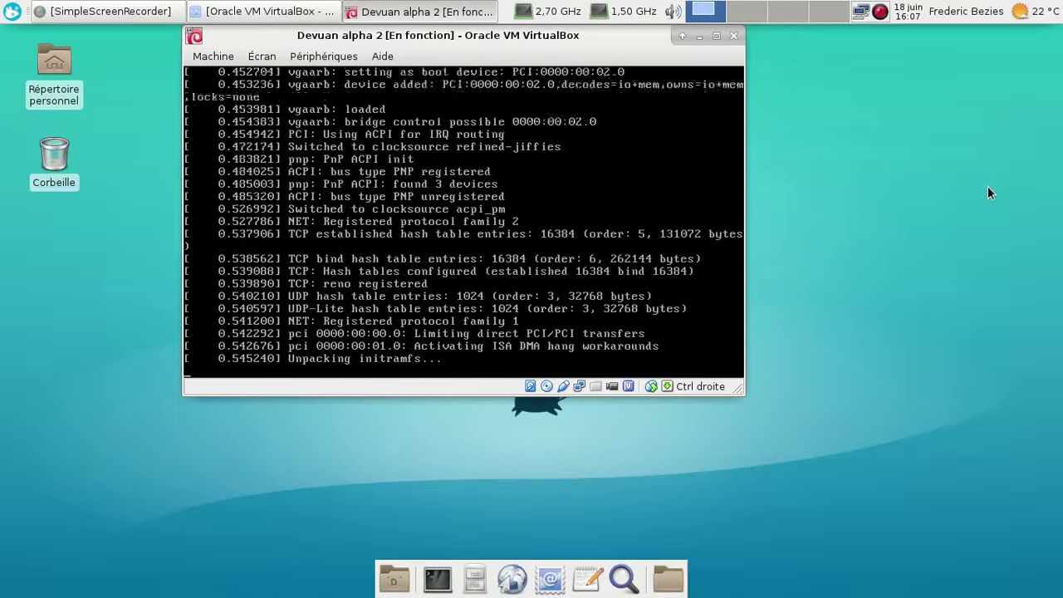
Switch the virtual machine to full screen and log in with the username and account password.
{"action": "key", "text": "ctrl+f"}
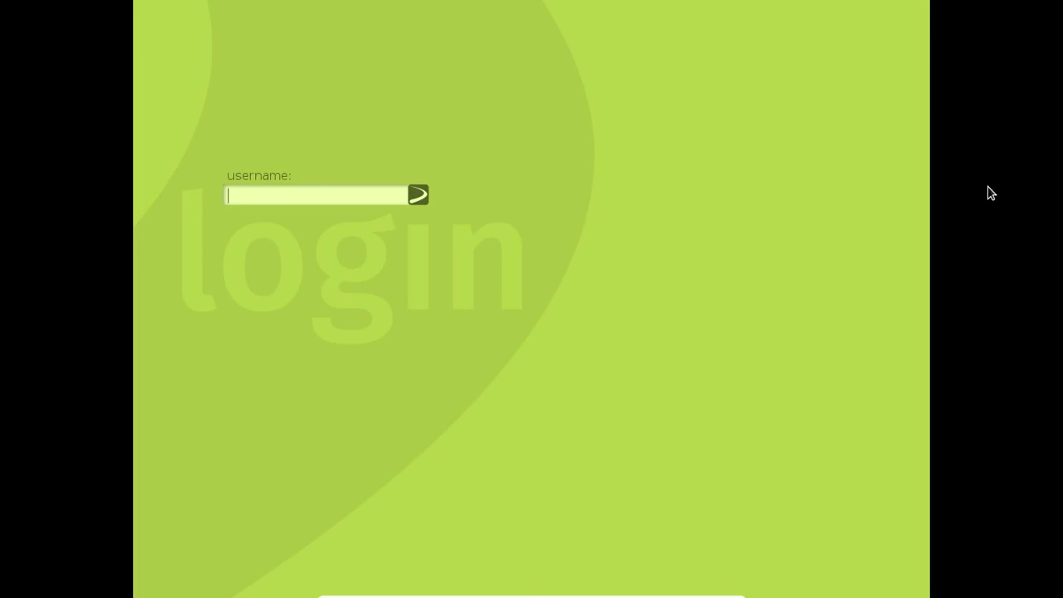
{"action": "type", "text": "fred"}
{"action": "key", "text": "Return"}
{"action": "type", "text": "********"}
{"action": "key", "text": "Return"}
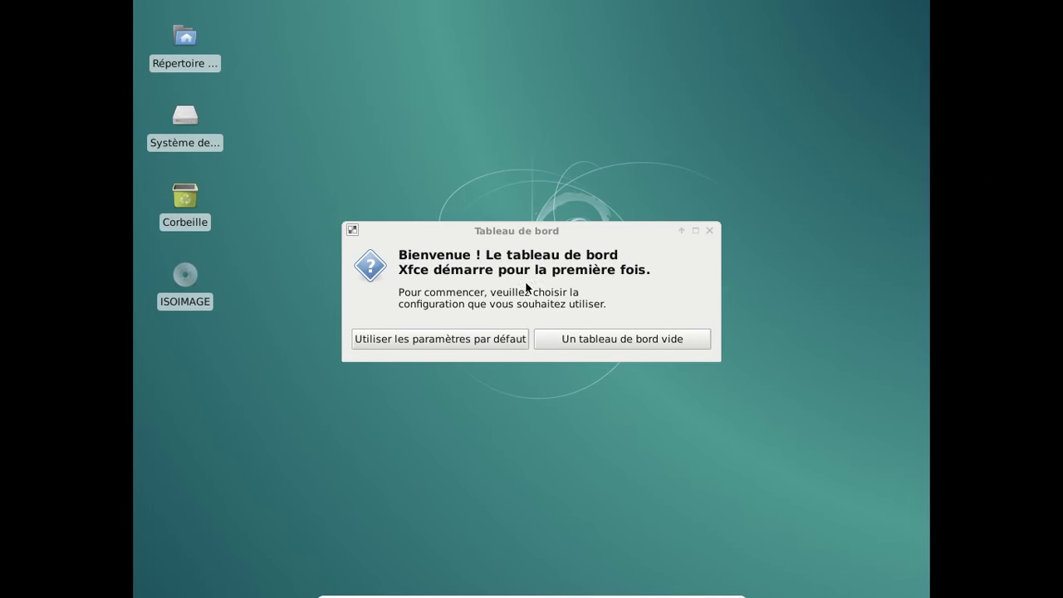
Start the Xfce panel with the default settings and add the Audio Mixer plugin to it.
{"action": "left_click", "coordinate": [386, 342]}
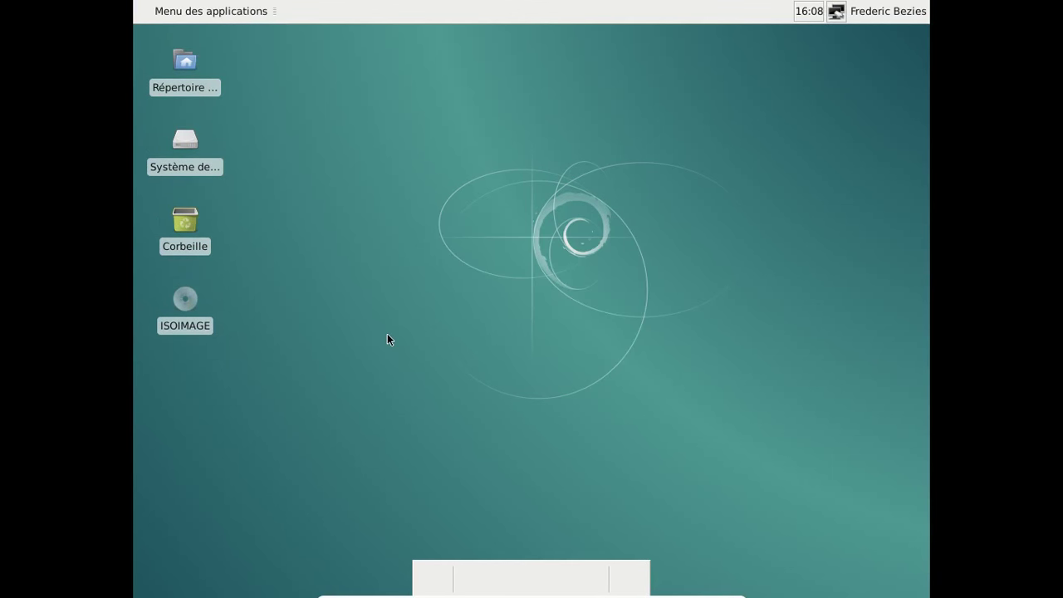
{"action": "right_click", "coordinate": [636, 13]}
{"action": "mouse_move", "coordinate": [692, 103]}
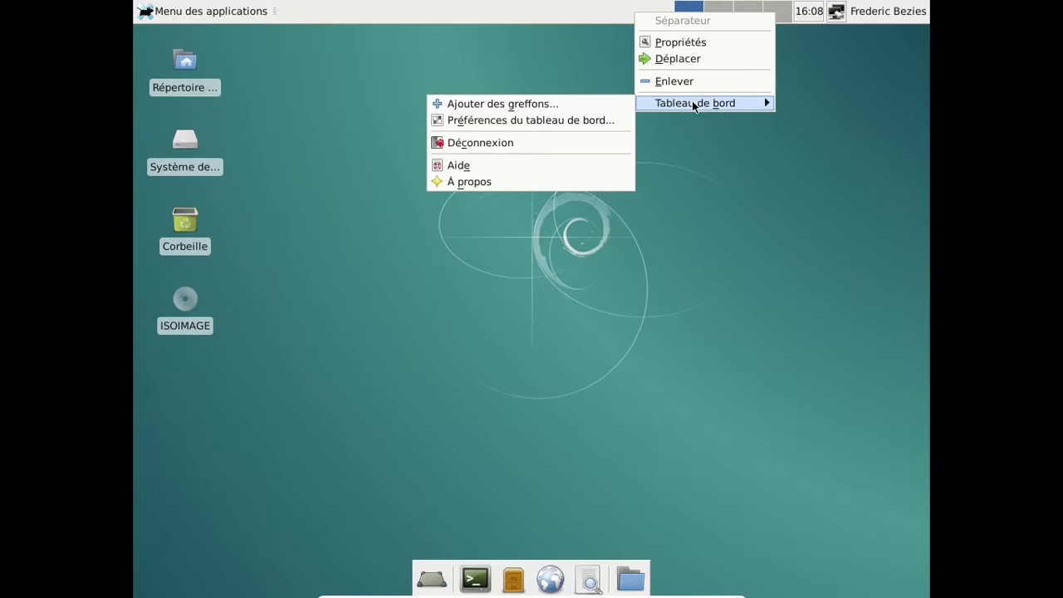
{"action": "left_click", "coordinate": [560, 104]}
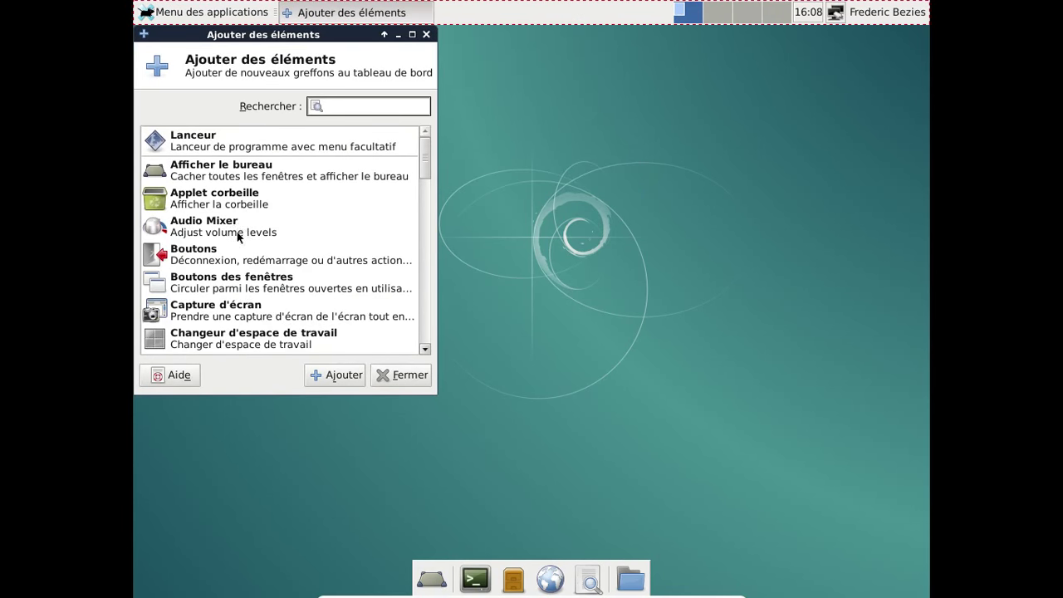
{"action": "left_click", "coordinate": [237, 233]}
{"action": "left_click", "coordinate": [335, 381]}
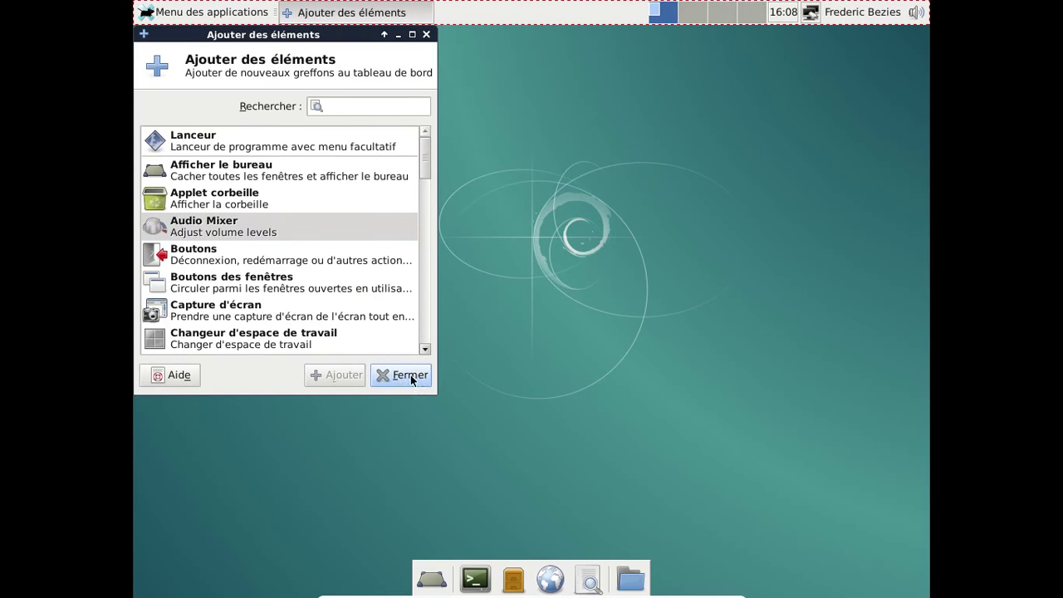
{"action": "left_click", "coordinate": [408, 375]}
Add the Mise-à-jour météo weather plugin to the same panel as the Audio Mixer.
{"action": "right_click", "coordinate": [598, 20]}
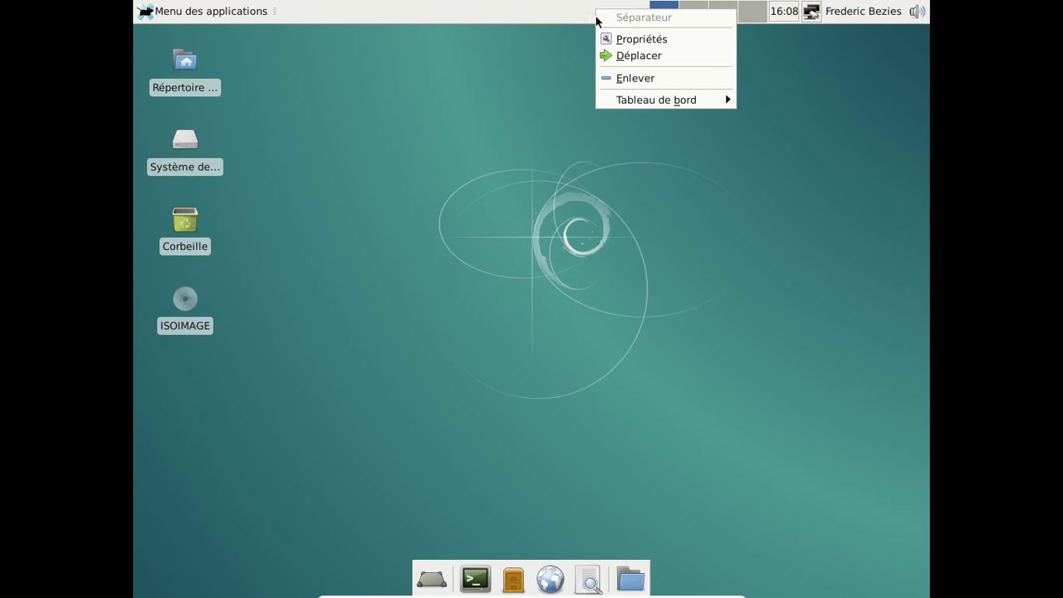
{"action": "mouse_move", "coordinate": [639, 104]}
{"action": "left_click", "coordinate": [538, 100]}
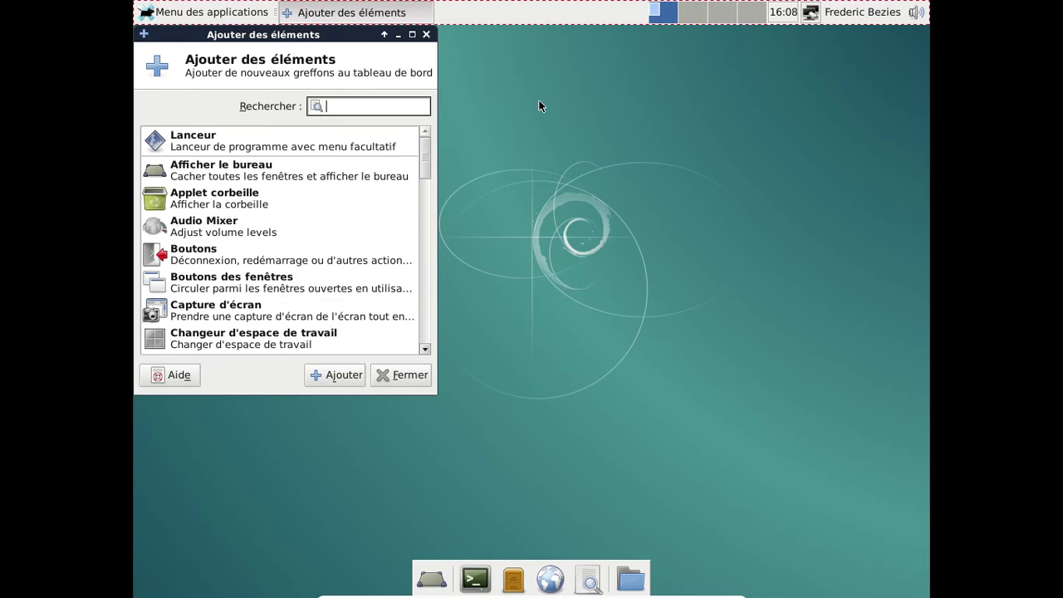
{"action": "scroll", "coordinate": [382, 176], "scroll_direction": "down", "scroll_amount": 3}
{"action": "scroll", "coordinate": [383, 181], "scroll_direction": "down", "scroll_amount": 6}
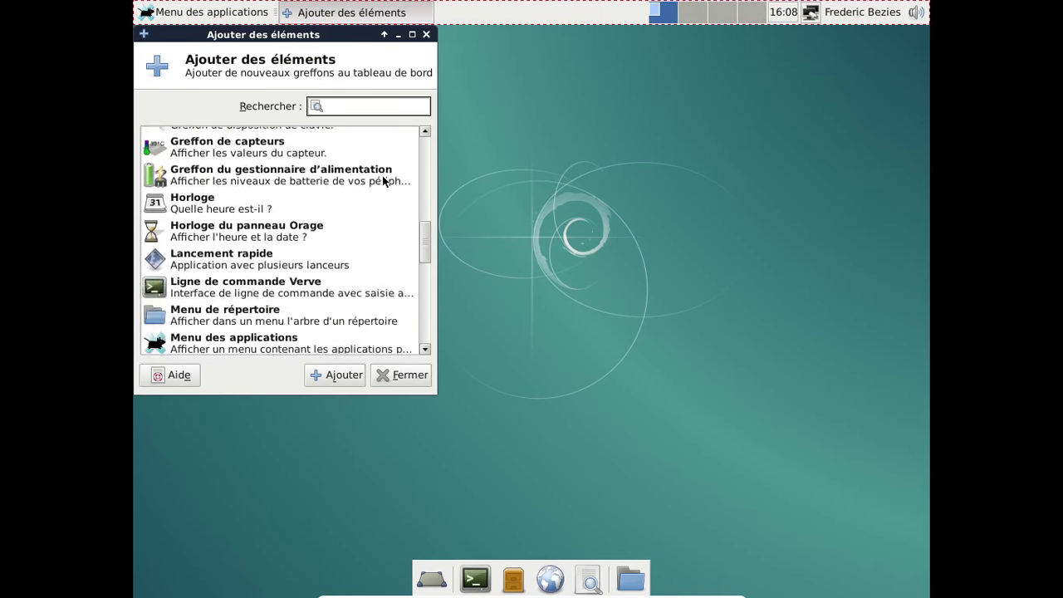
{"action": "left_click", "coordinate": [241, 153]}
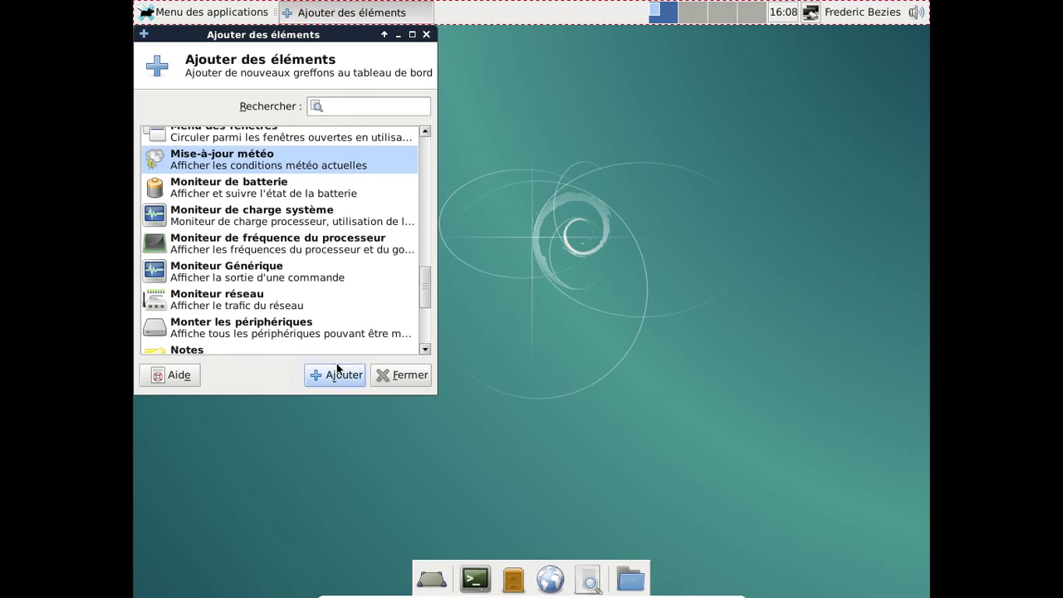
{"action": "left_click", "coordinate": [348, 378]}
{"action": "left_click", "coordinate": [390, 375]}
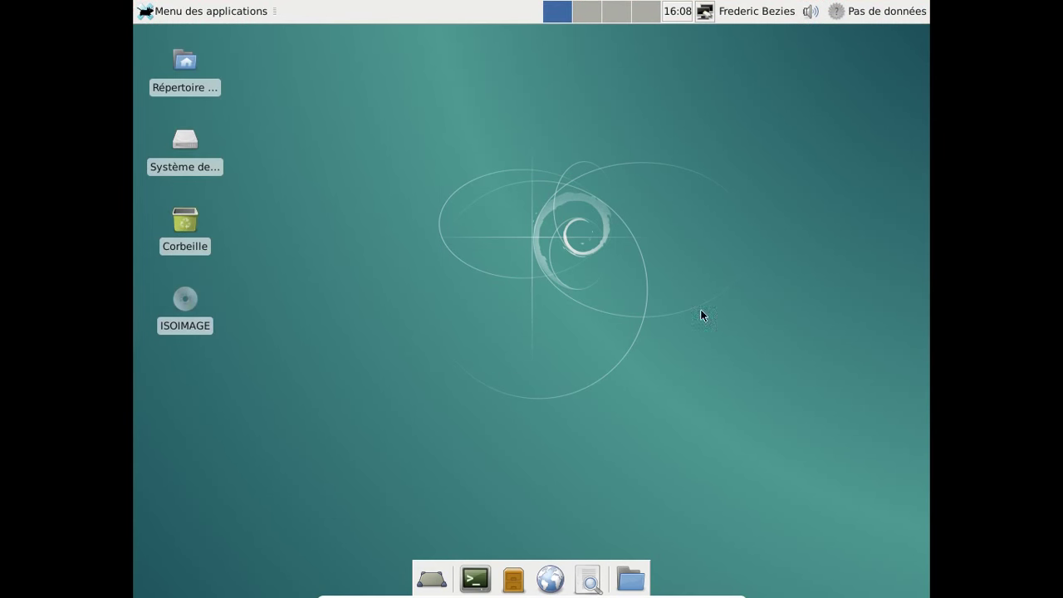
Remove the Sens du vent (SV) and Vitesse du vent (VV) labels from the weather plugin's scrolling display.
{"action": "right_click", "coordinate": [872, 13]}
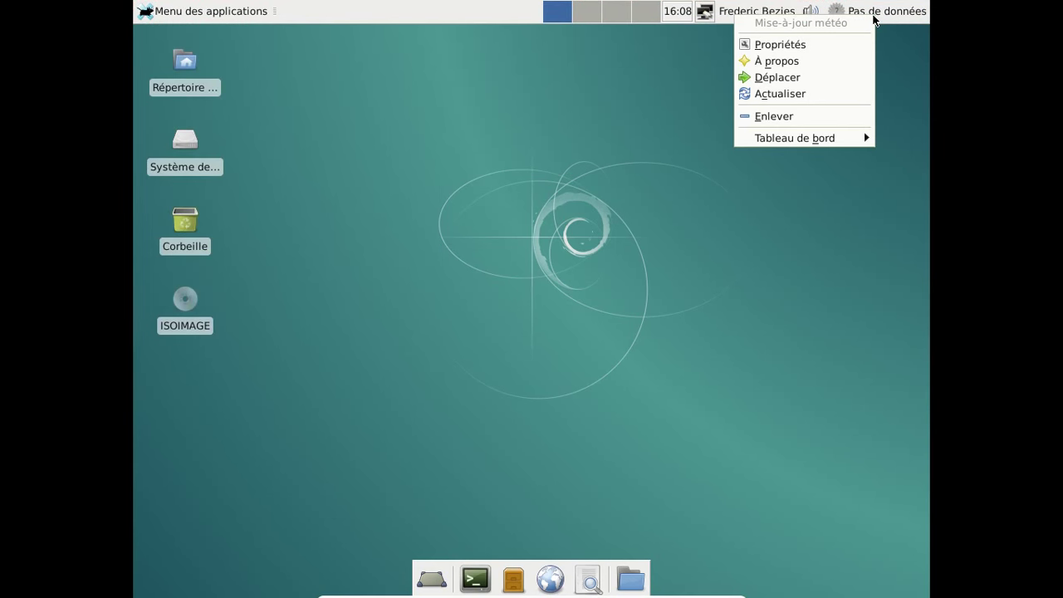
{"action": "left_click", "coordinate": [805, 46]}
{"action": "left_click", "coordinate": [755, 111]}
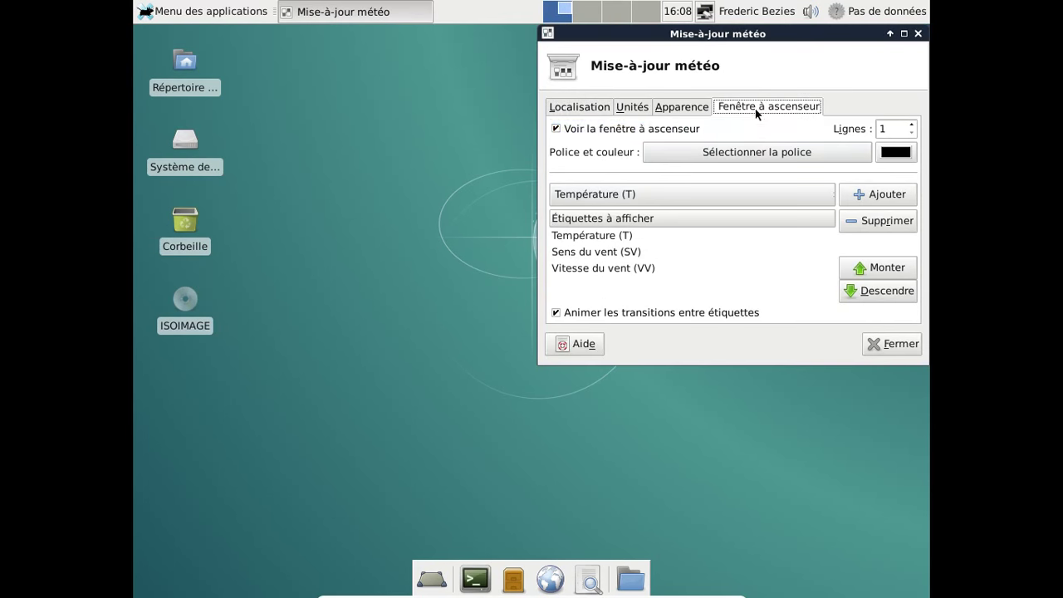
{"action": "left_click", "coordinate": [610, 254]}
{"action": "left_click", "coordinate": [877, 221]}
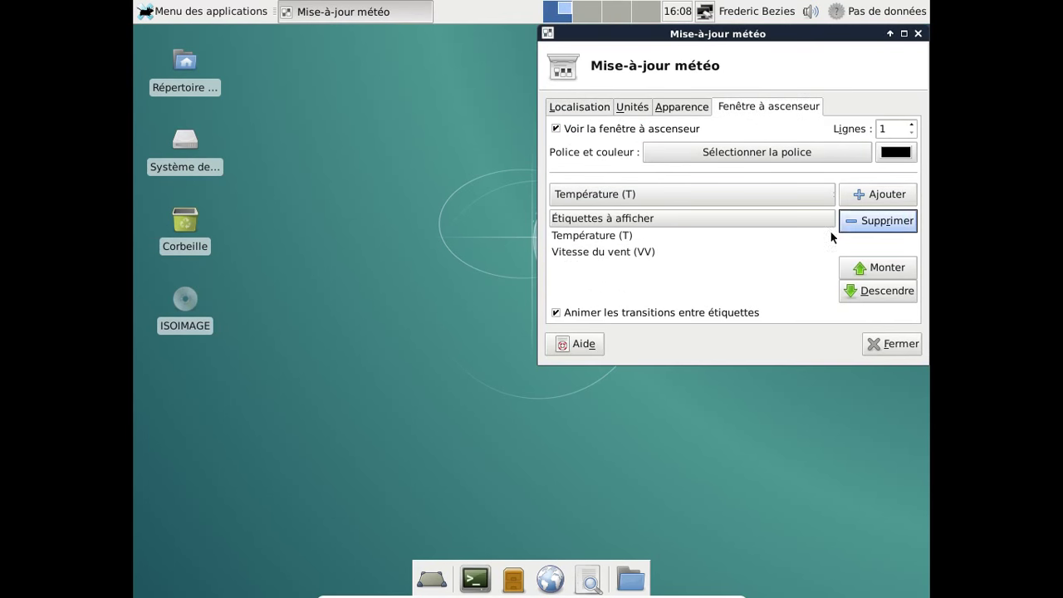
{"action": "left_click", "coordinate": [678, 251]}
{"action": "left_click", "coordinate": [873, 221]}
{"action": "left_click", "coordinate": [893, 346]}
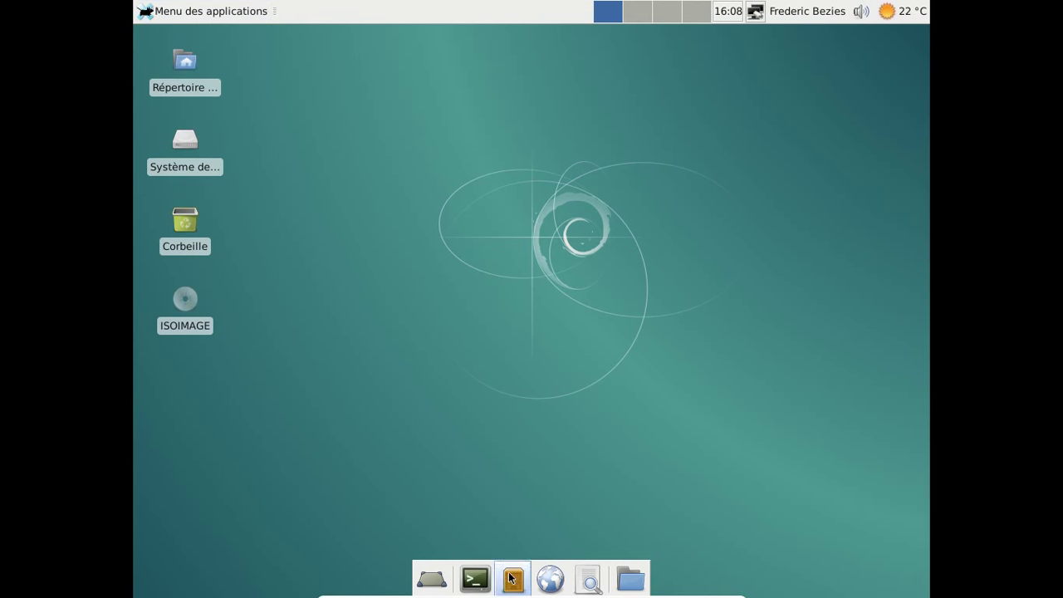
Show the distribution's identification in a terminal with cat /etc/issue and close the terminal.
{"action": "left_click", "coordinate": [475, 579]}
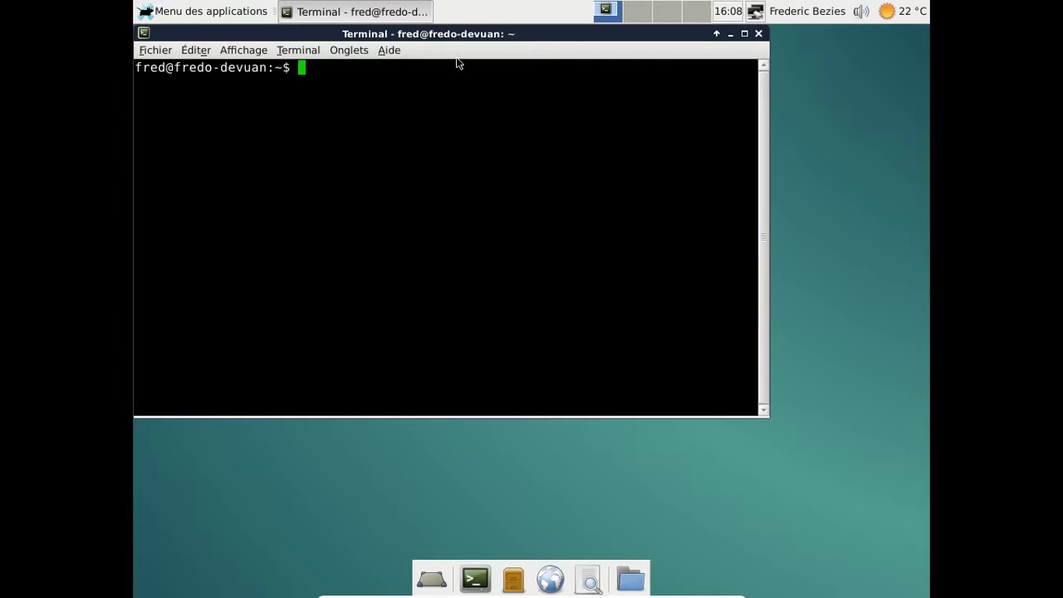
{"action": "type", "text": "cat /etc/"}
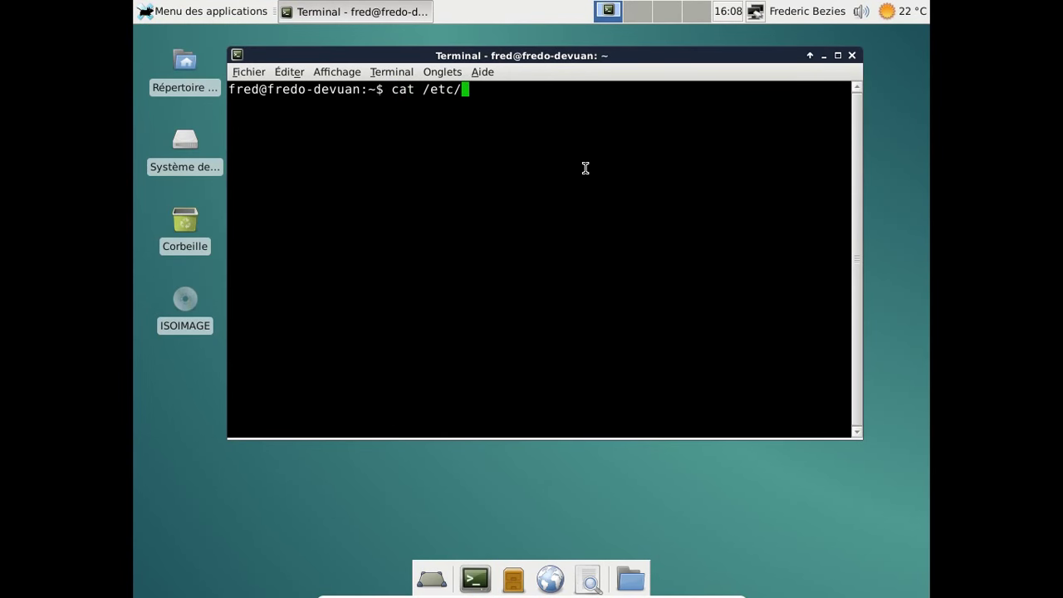
{"action": "type", "text": "issue"}
{"action": "key", "text": "Return"}
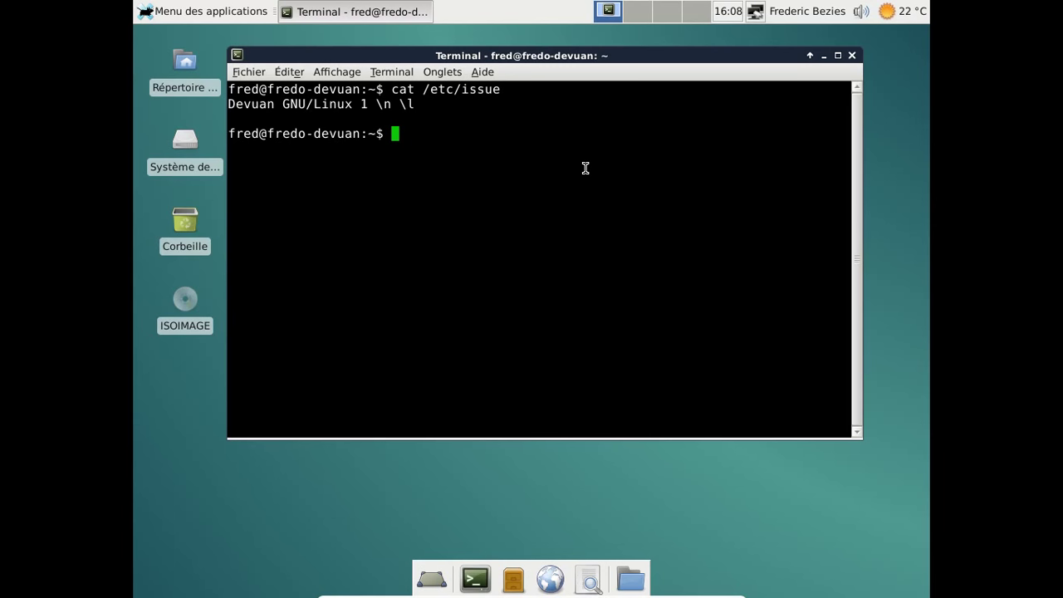
{"action": "left_click", "coordinate": [852, 56]}
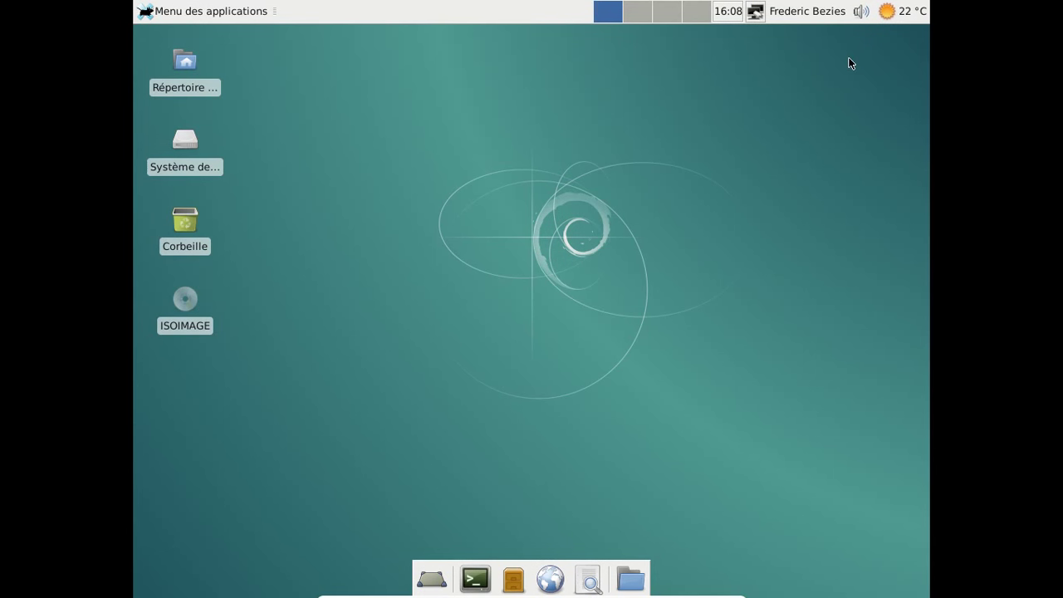
Open the Thunar file manager from the accessories and check its version in the about information.
{"action": "left_click", "coordinate": [163, 9]}
{"action": "mouse_move", "coordinate": [211, 152]}
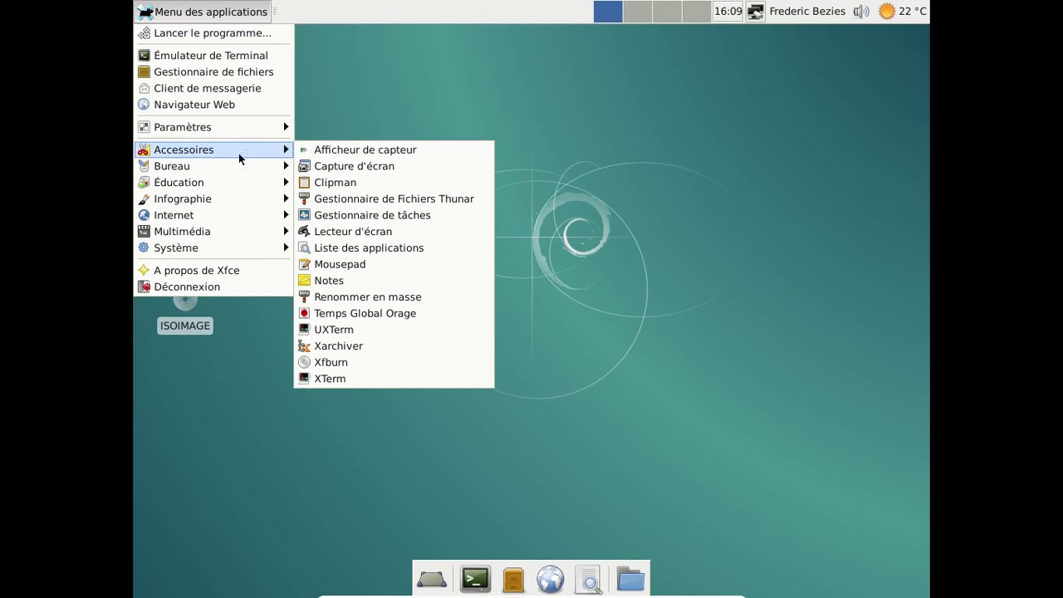
{"action": "left_click", "coordinate": [366, 199]}
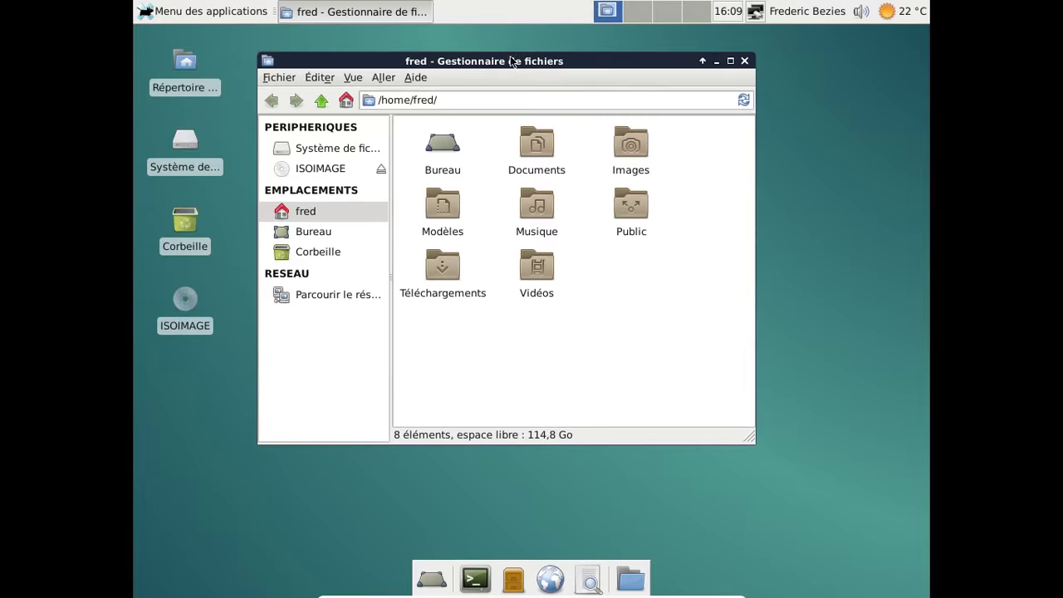
{"action": "left_click", "coordinate": [421, 78]}
{"action": "left_click", "coordinate": [442, 111]}
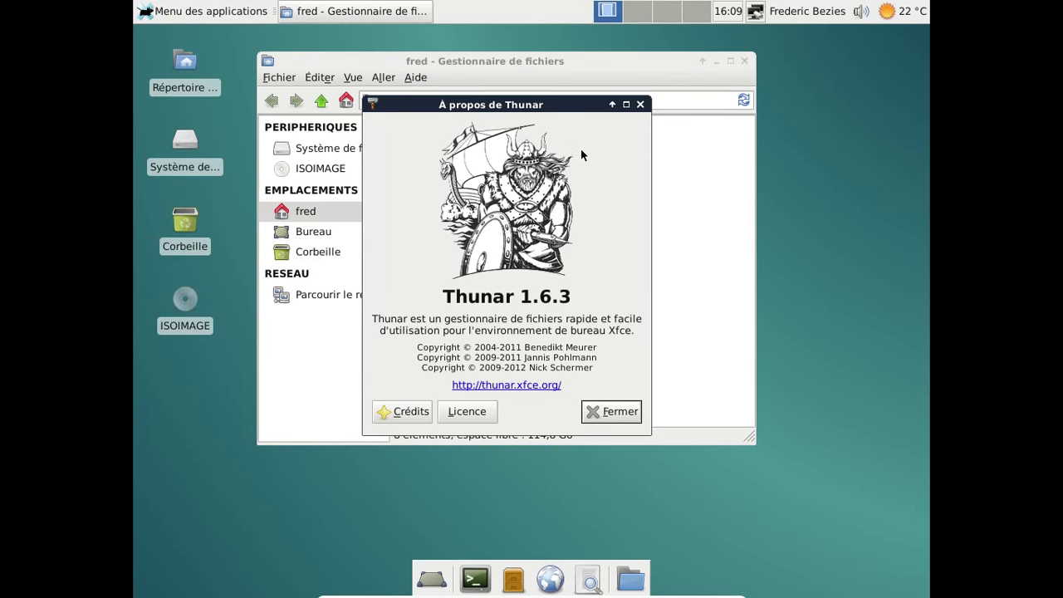
{"action": "left_click", "coordinate": [619, 412]}
Check the Xfce desktop environment's version in its about information, and close it along with the file manager.
{"action": "left_click", "coordinate": [158, 10]}
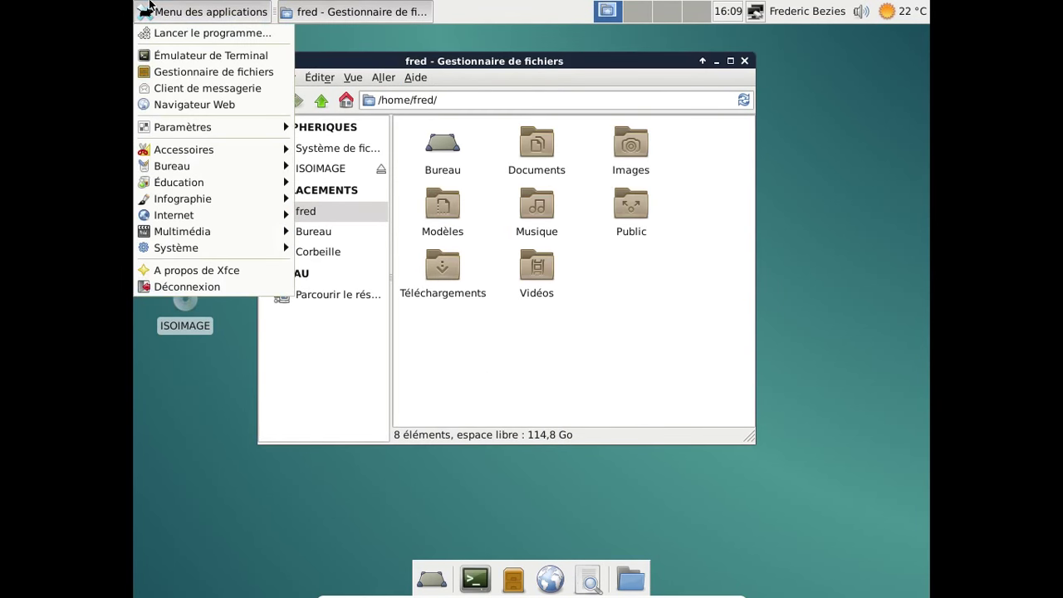
{"action": "left_click", "coordinate": [209, 270]}
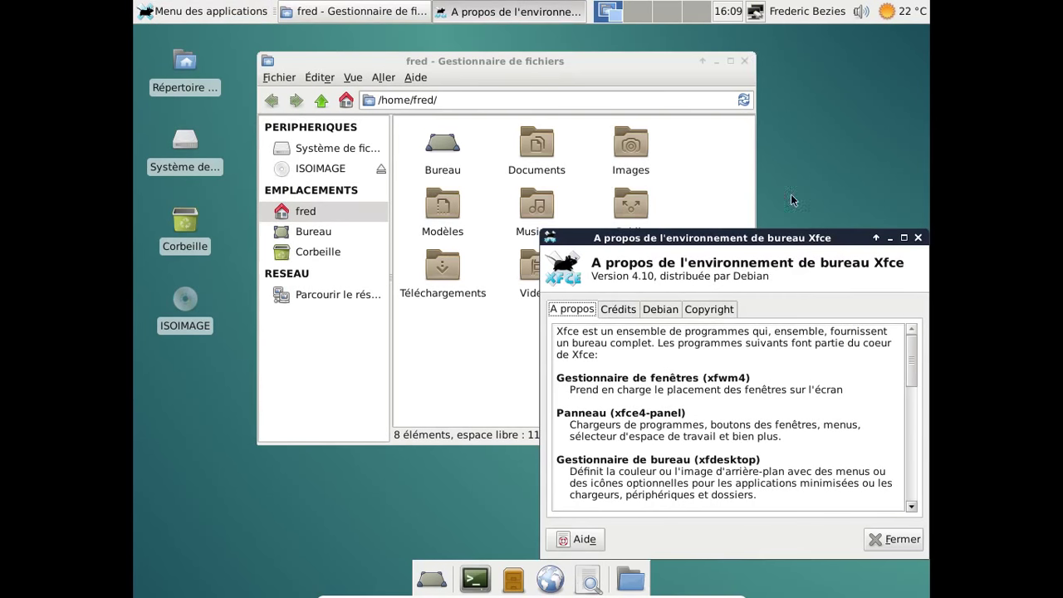
{"action": "left_click", "coordinate": [918, 237]}
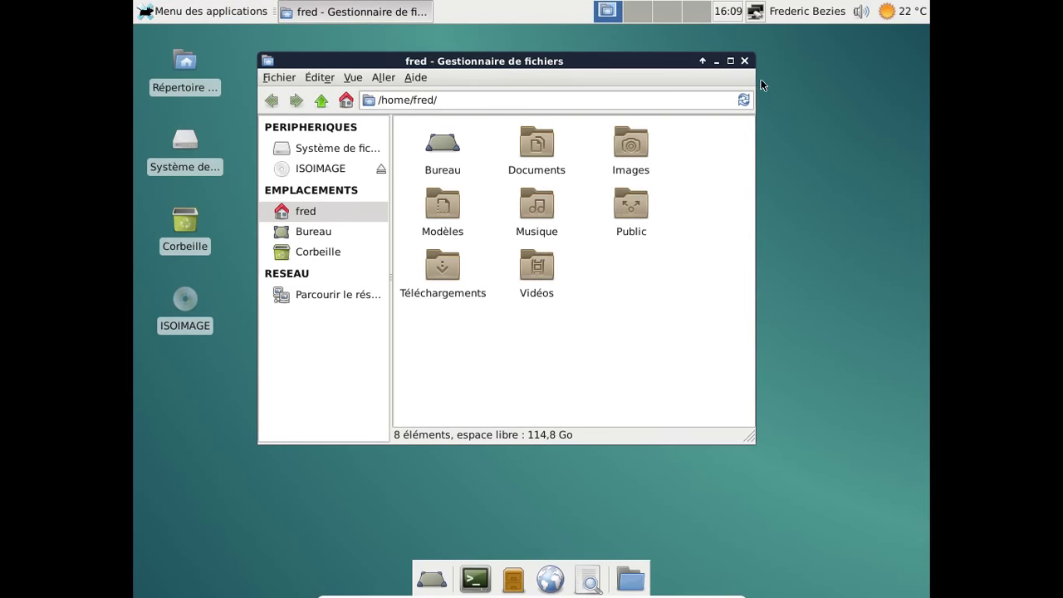
{"action": "left_click", "coordinate": [744, 60]}
Launch LibreOffice Writer, check the LibreOffice version in its about information and close Writer.
{"action": "left_click", "coordinate": [177, 11]}
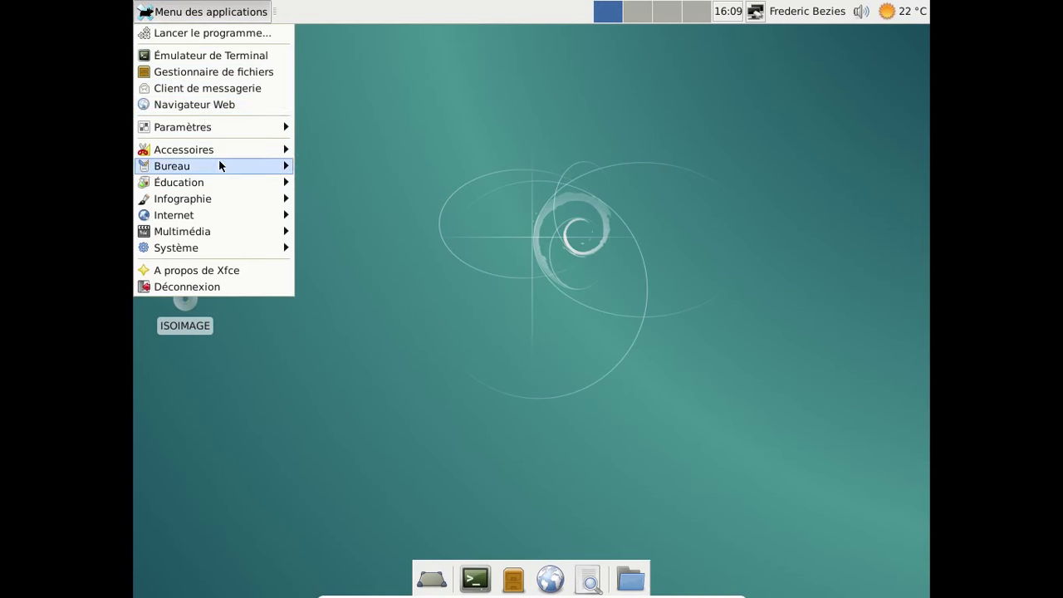
{"action": "mouse_move", "coordinate": [227, 187]}
{"action": "mouse_move", "coordinate": [224, 167]}
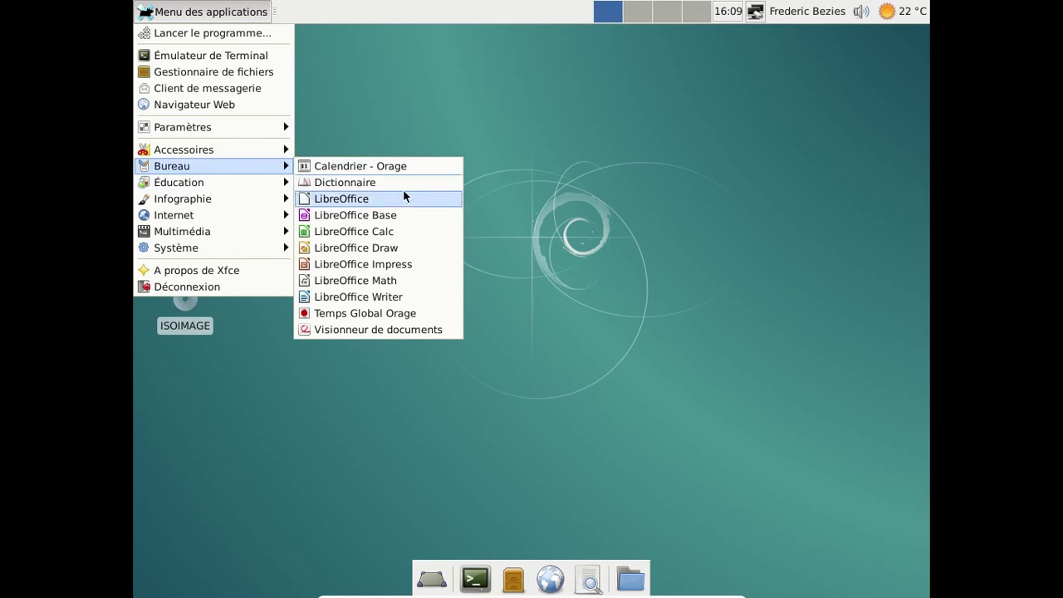
{"action": "left_click", "coordinate": [388, 296]}
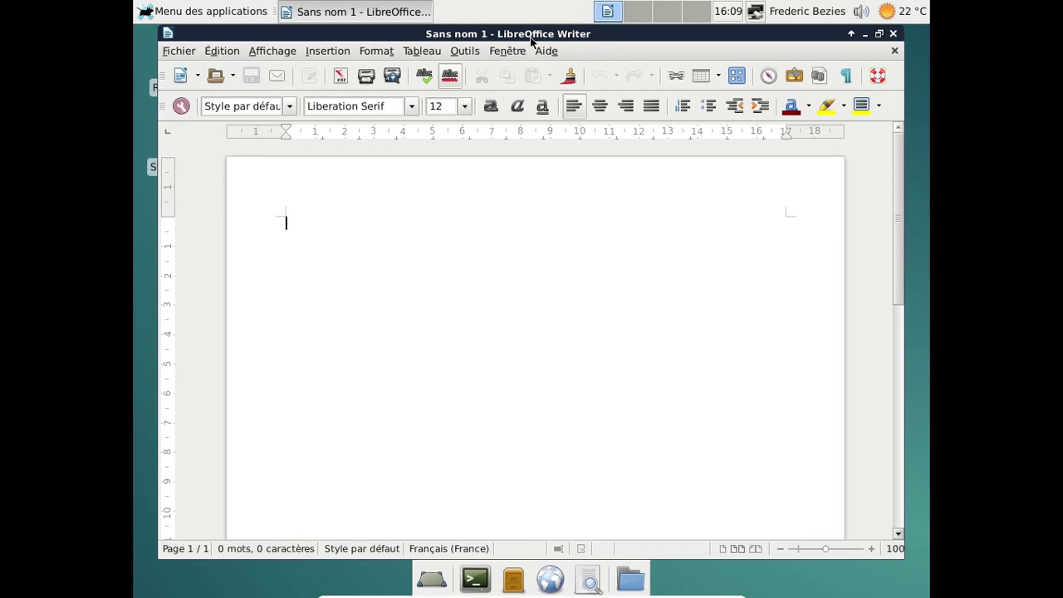
{"action": "left_click", "coordinate": [546, 51]}
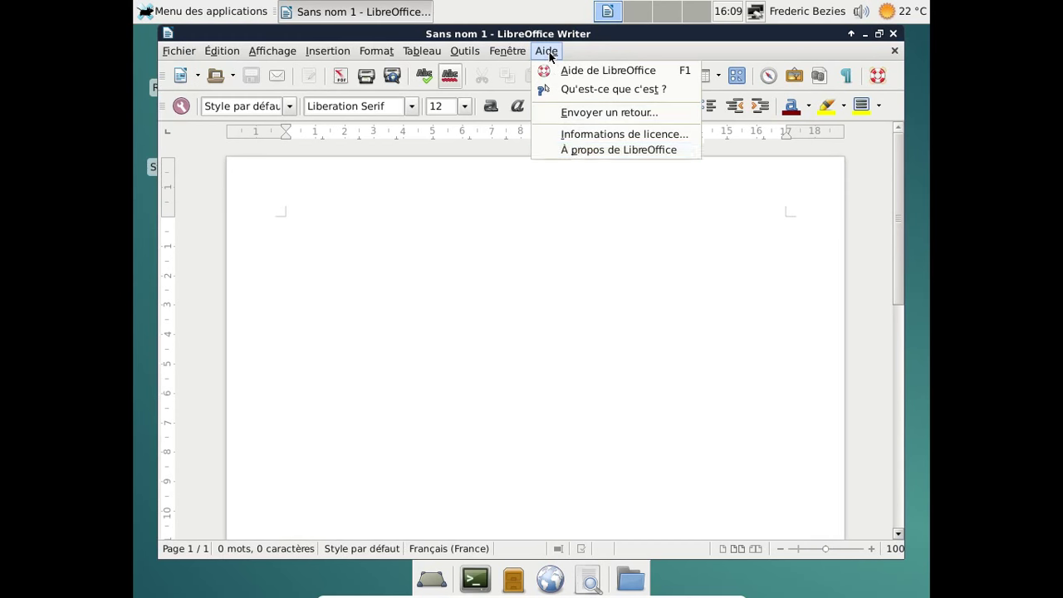
{"action": "left_click", "coordinate": [584, 151]}
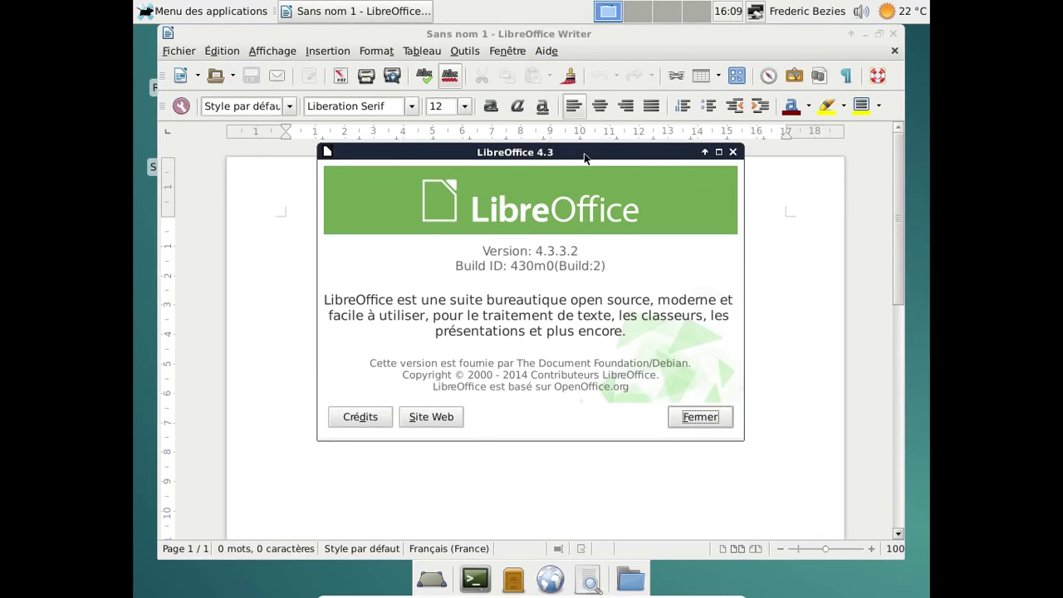
{"action": "left_click", "coordinate": [703, 422]}
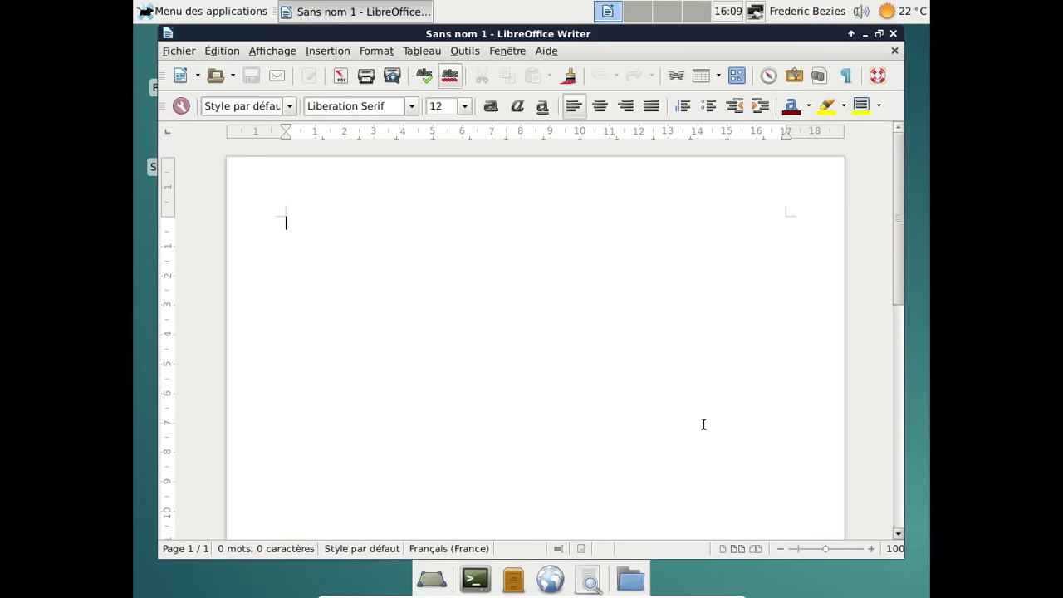
{"action": "left_click", "coordinate": [893, 33]}
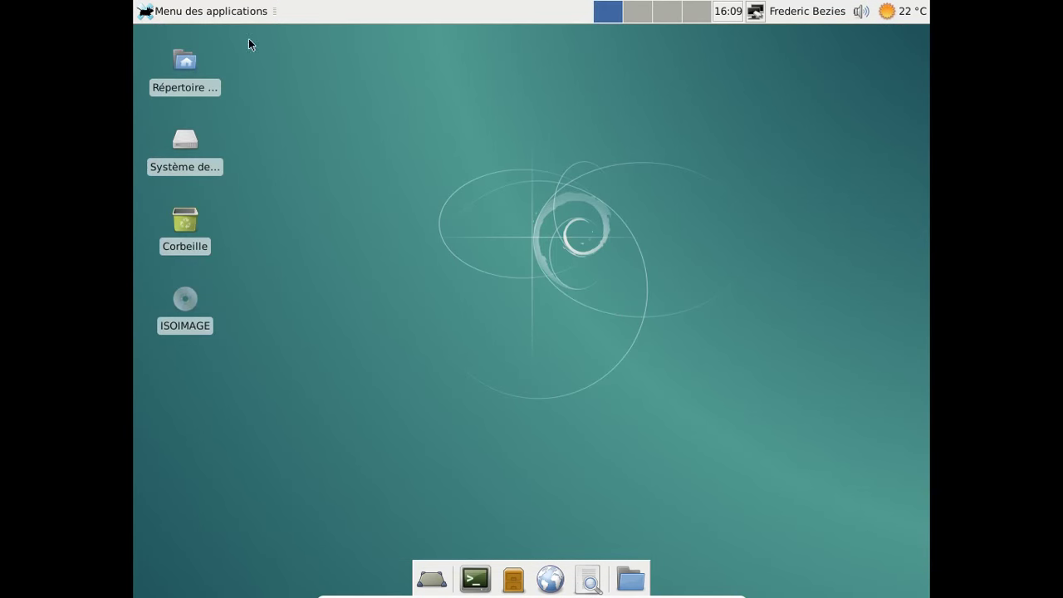
Launch the VLC media player with metadata network access allowed, check its version information and close it.
{"action": "left_click", "coordinate": [242, 11]}
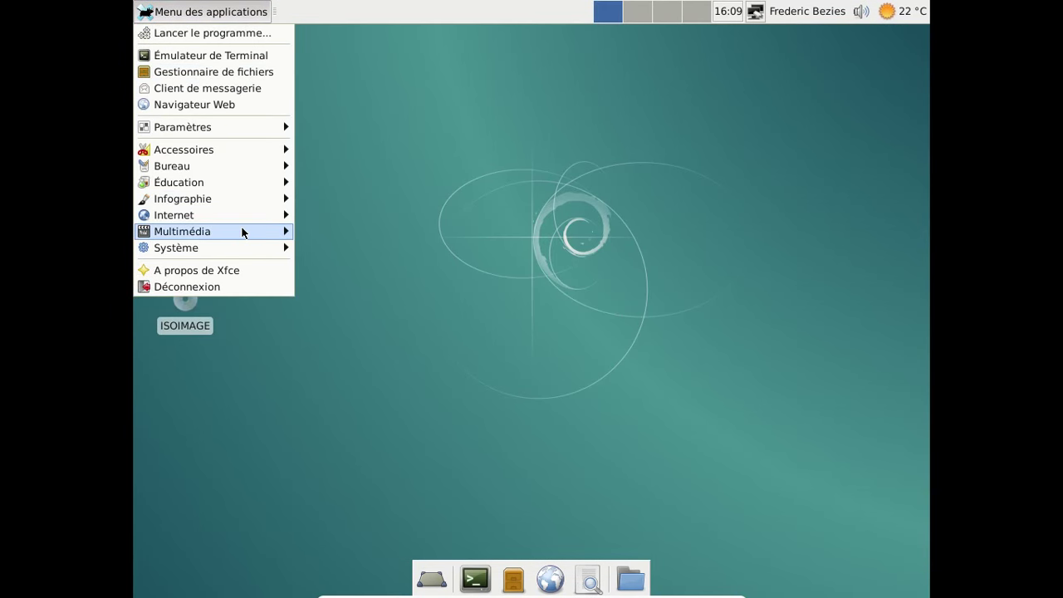
{"action": "mouse_move", "coordinate": [241, 231]}
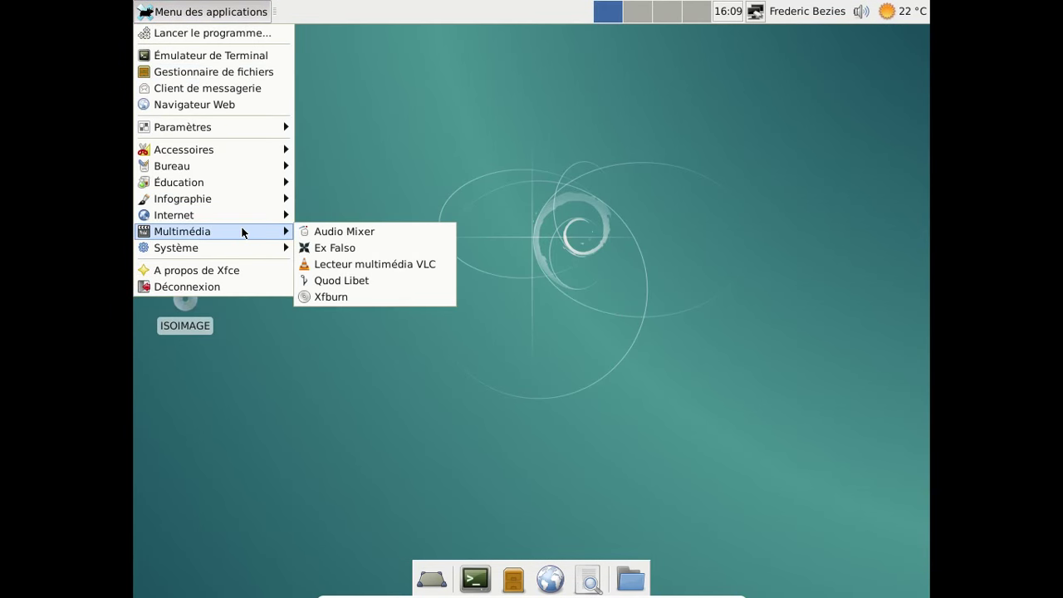
{"action": "left_click", "coordinate": [407, 266]}
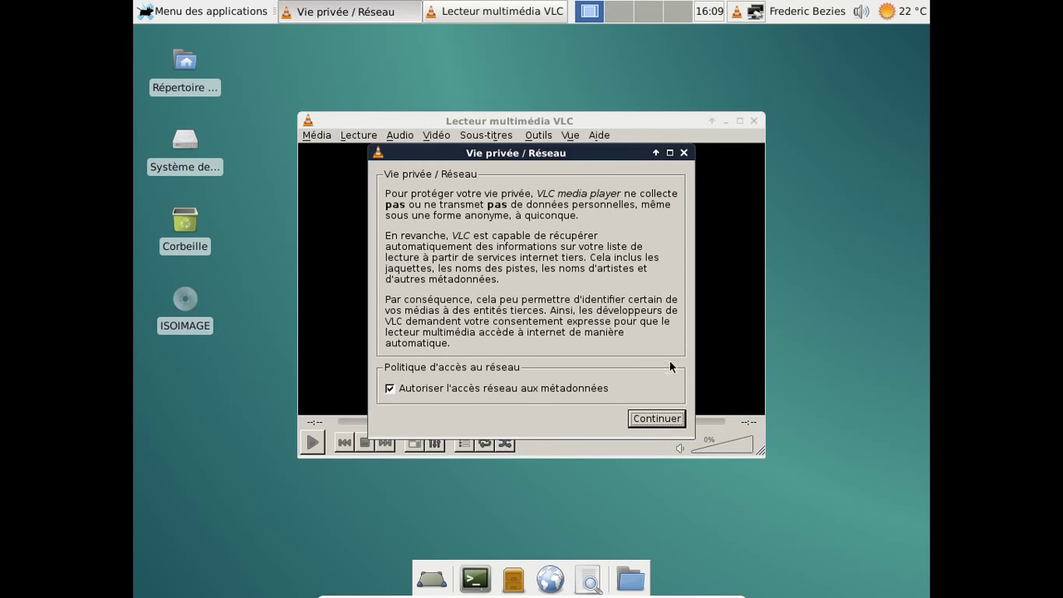
{"action": "left_click", "coordinate": [647, 418]}
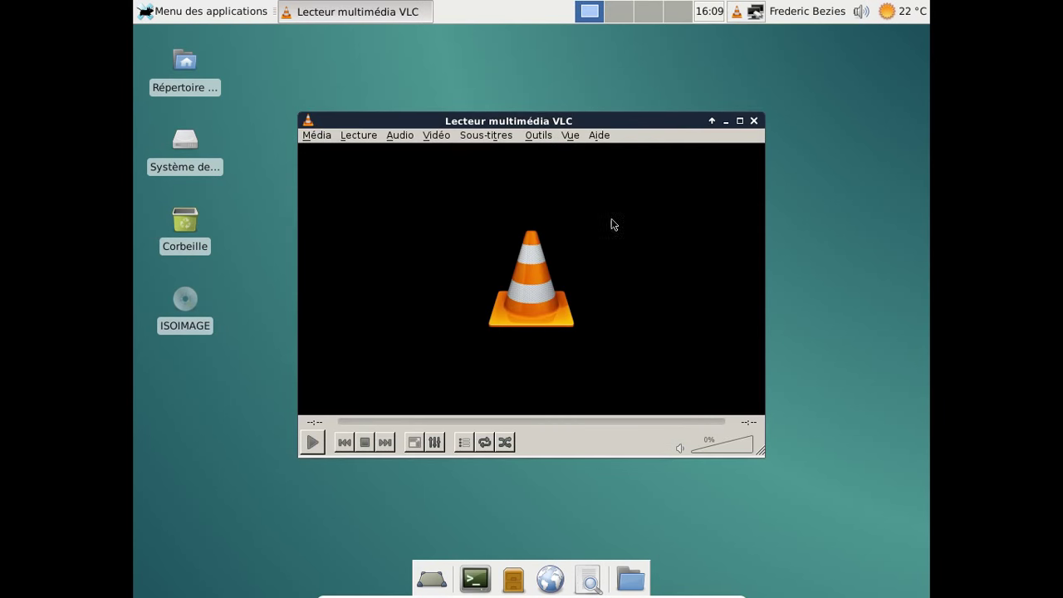
{"action": "left_click", "coordinate": [594, 137]}
{"action": "left_click", "coordinate": [605, 177]}
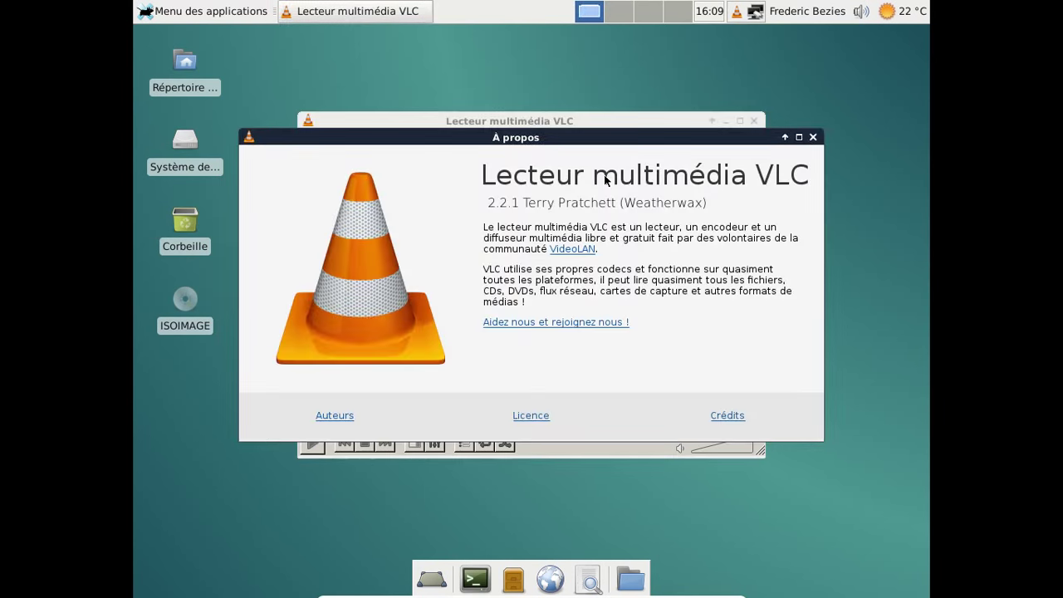
{"action": "left_click", "coordinate": [813, 137]}
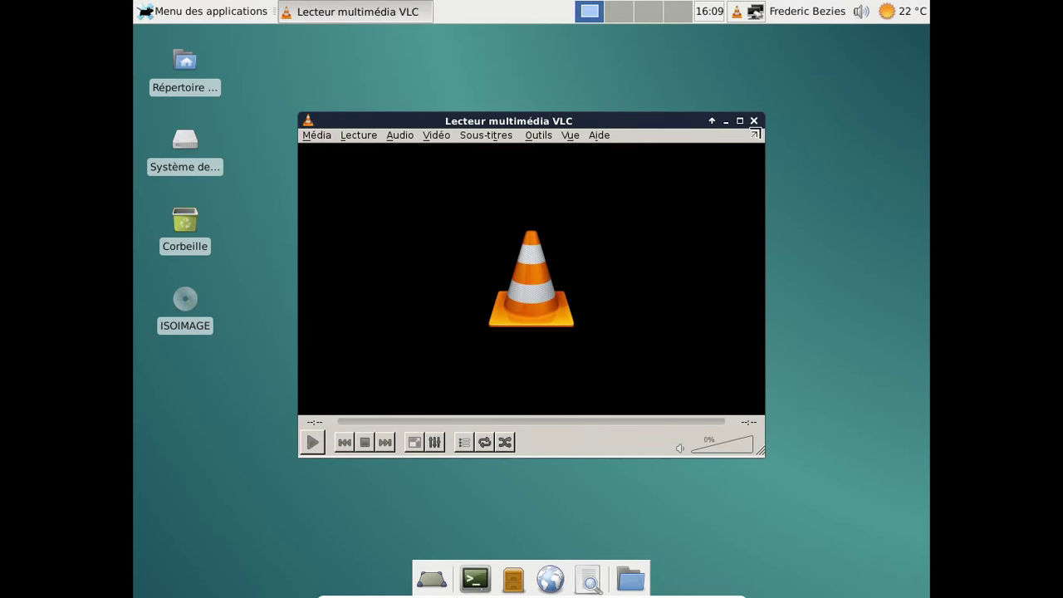
{"action": "left_click", "coordinate": [753, 121]}
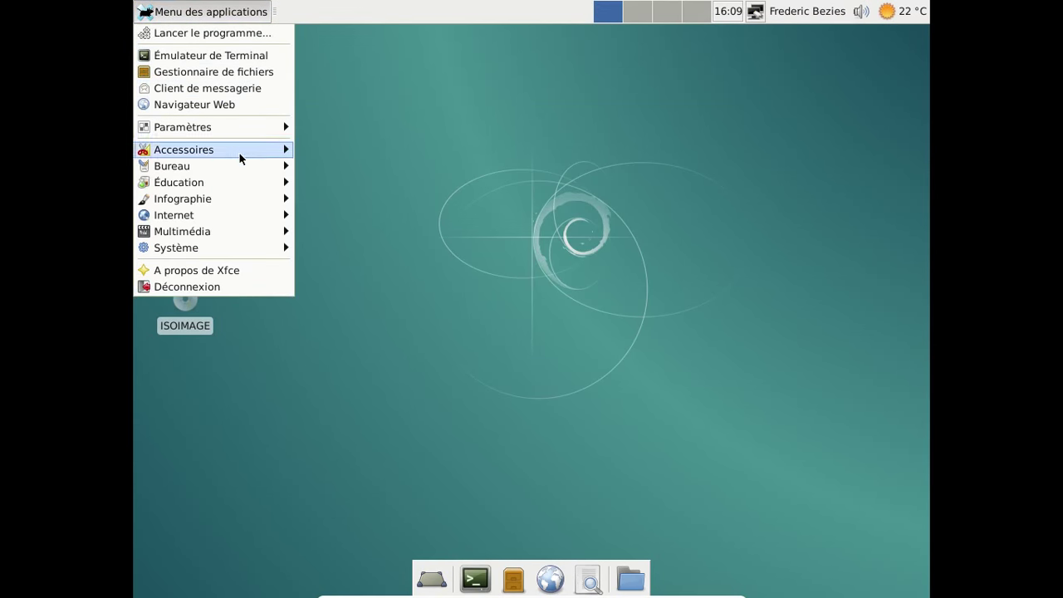
Launch the Iceweasel web browser, check its version information, enlarge the window to view the start page and close it.
{"action": "mouse_move", "coordinate": [244, 162]}
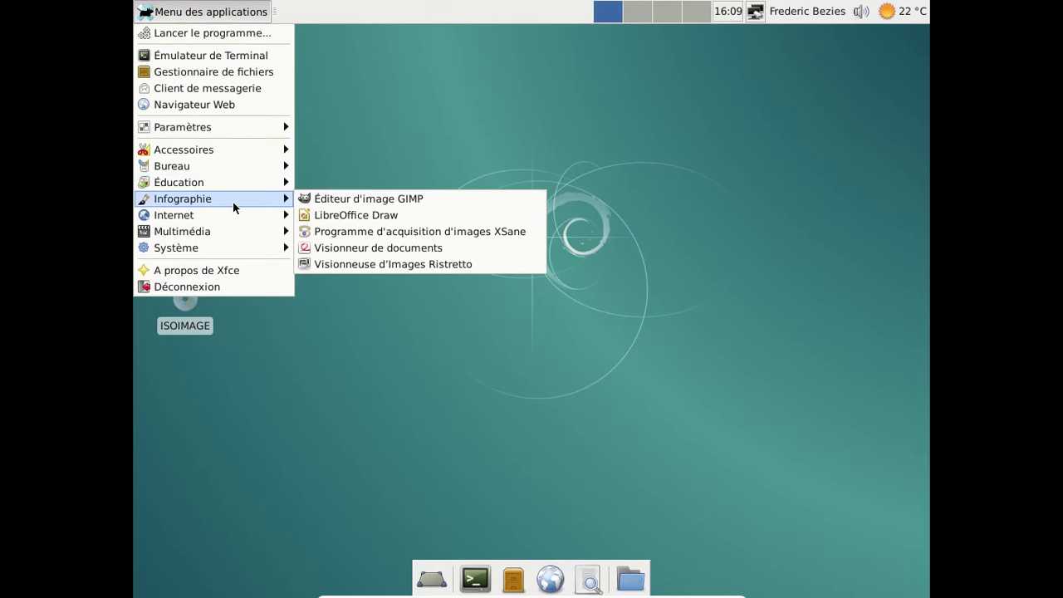
{"action": "mouse_move", "coordinate": [210, 215]}
{"action": "left_click", "coordinate": [338, 217]}
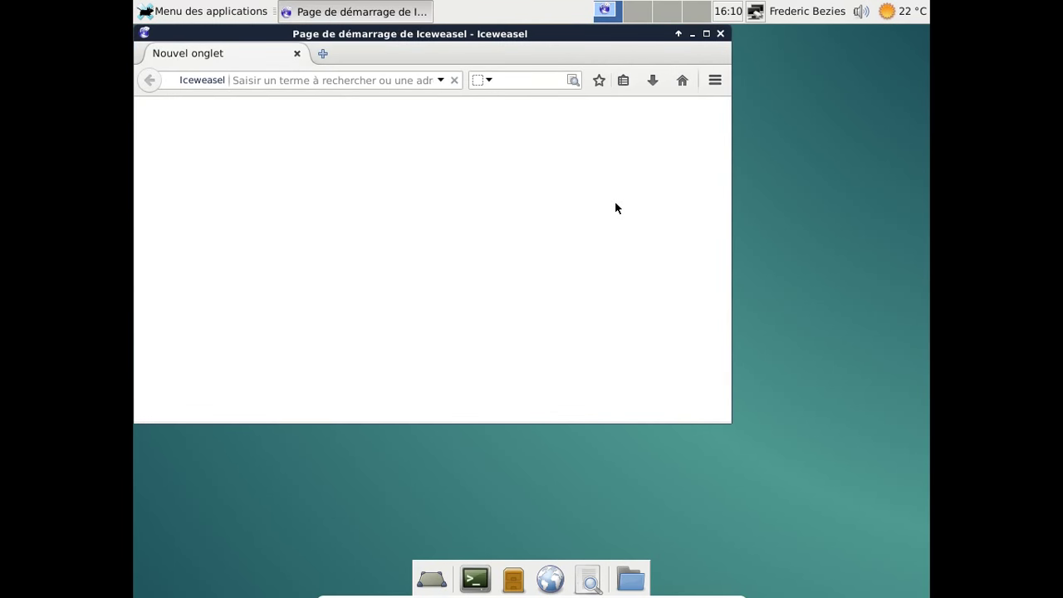
{"action": "left_click", "coordinate": [714, 83]}
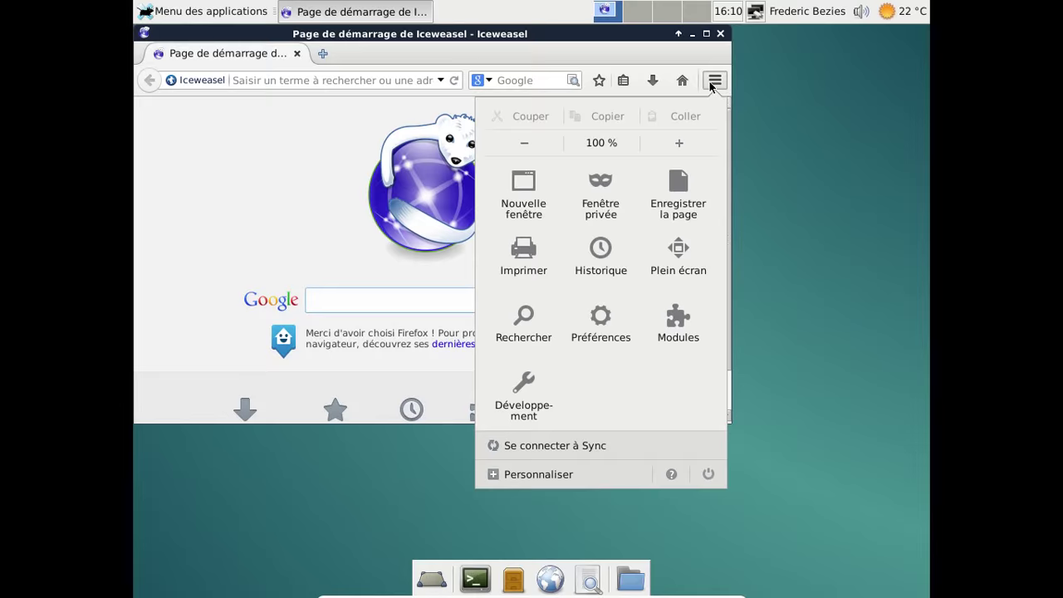
{"action": "left_click", "coordinate": [671, 473]}
{"action": "left_click", "coordinate": [583, 261]}
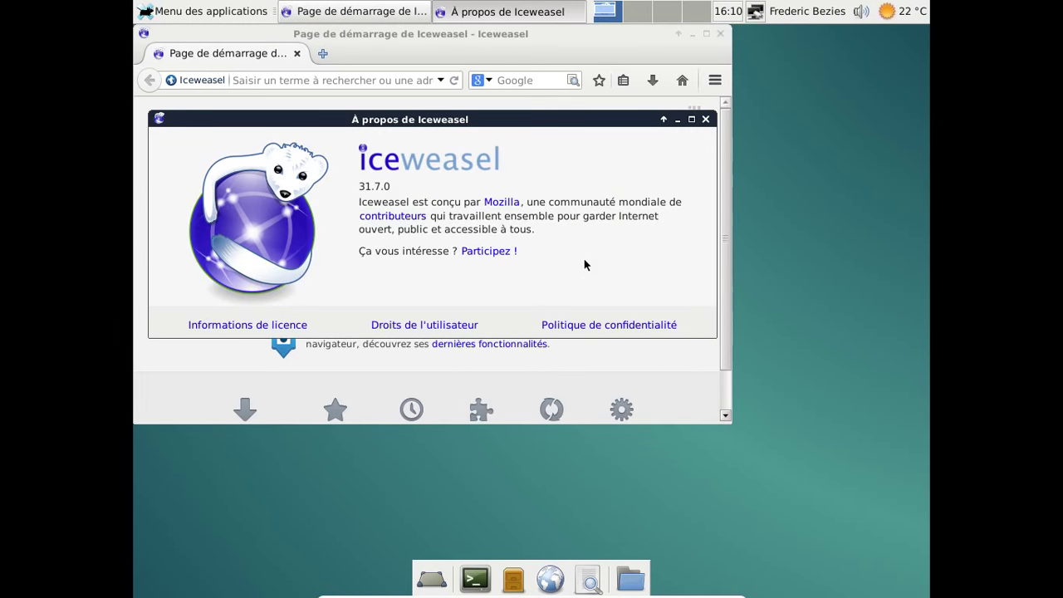
{"action": "left_click", "coordinate": [705, 119]}
{"action": "left_click_drag", "start_coordinate": [732, 423], "coordinate": [861, 482]}
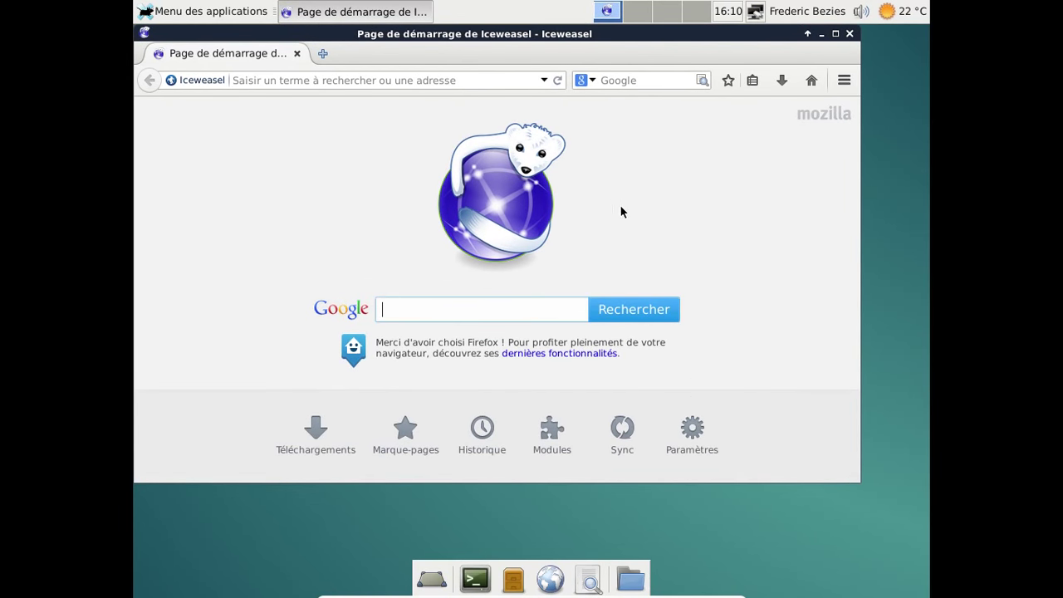
{"action": "left_click", "coordinate": [849, 35]}
{"action": "left_click", "coordinate": [205, 12]}
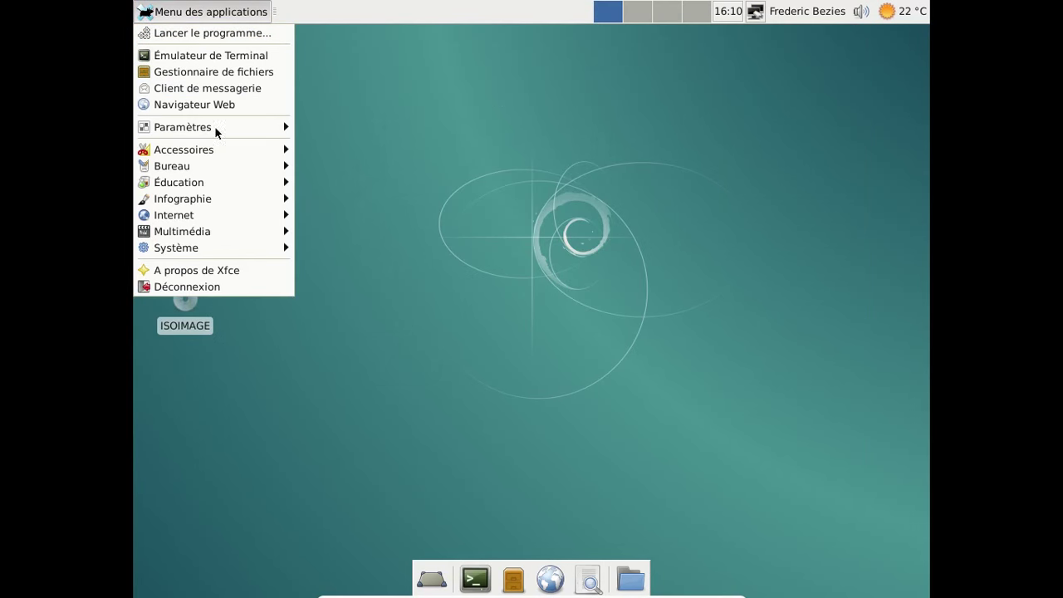
{"action": "mouse_move", "coordinate": [221, 173]}
{"action": "mouse_move", "coordinate": [220, 217]}
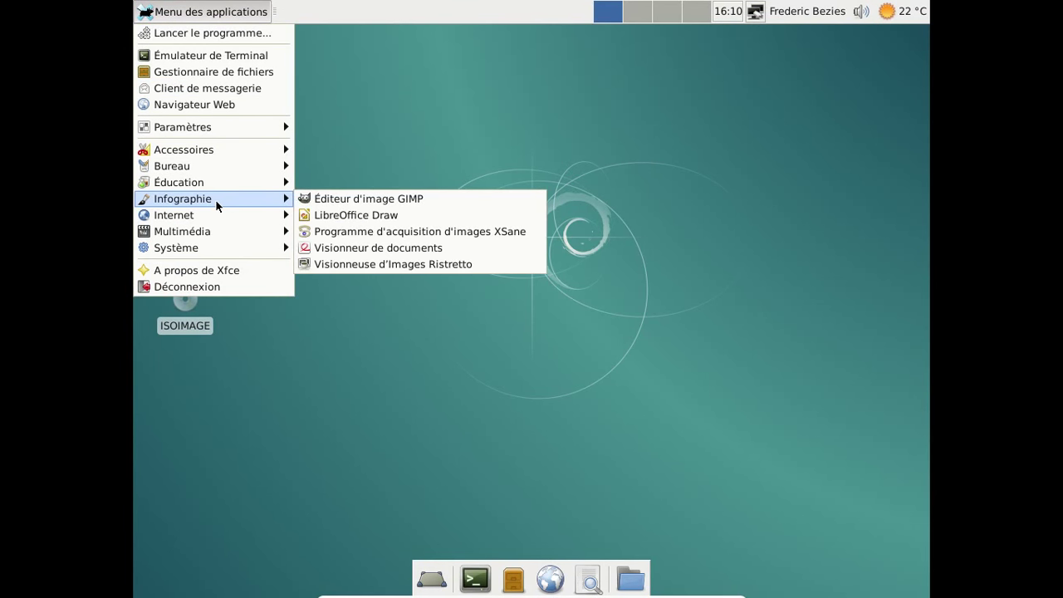
{"action": "mouse_move", "coordinate": [242, 248]}
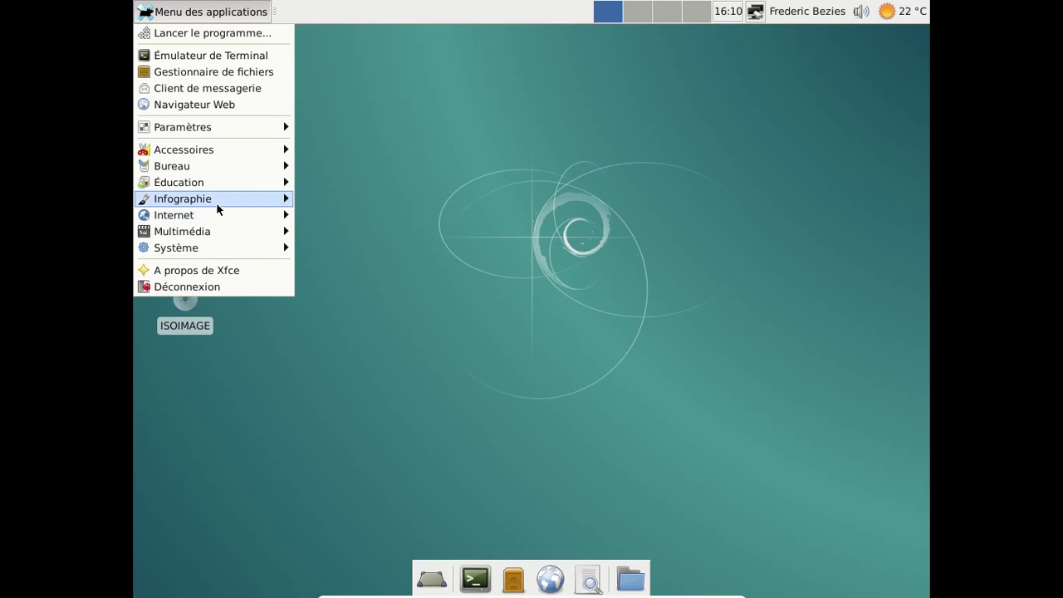
{"action": "mouse_move", "coordinate": [200, 155]}
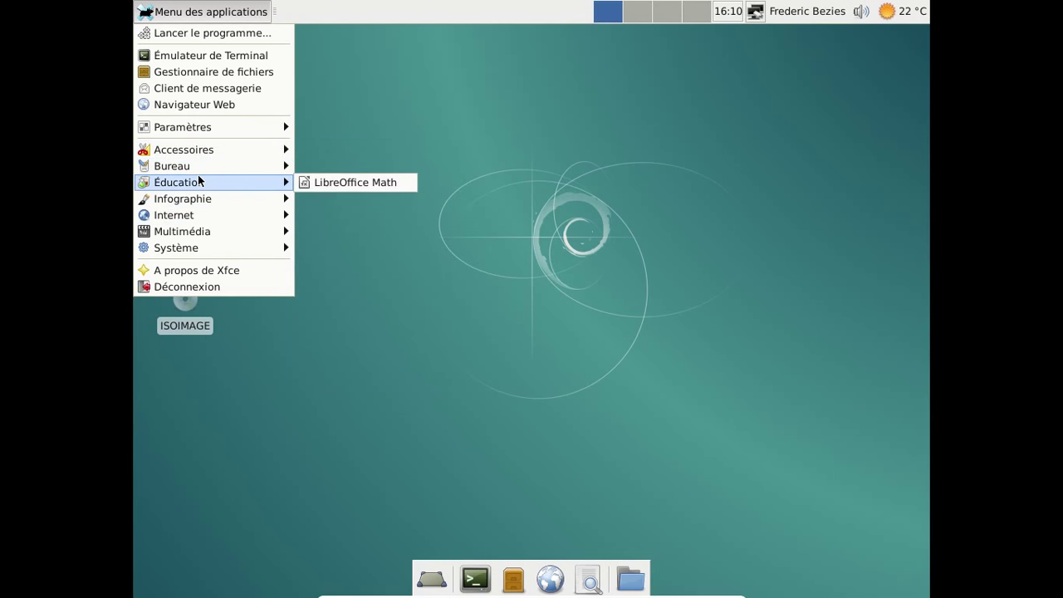
{"action": "left_click", "coordinate": [347, 12]}
Browse the list of items that can be added to the Xfce panel, and close it without adding any.
{"action": "right_click", "coordinate": [346, 11]}
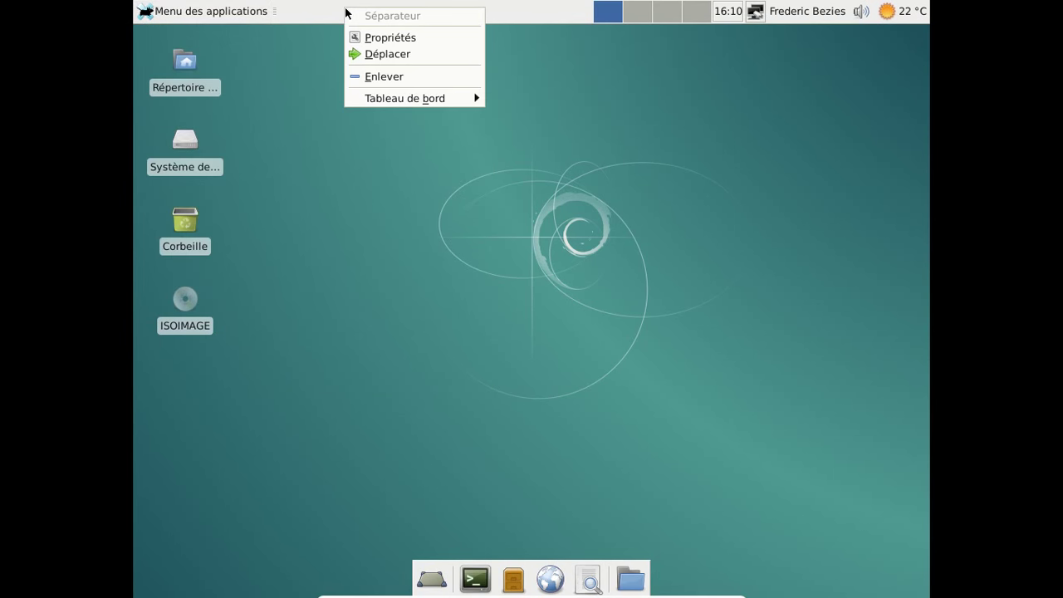
{"action": "mouse_move", "coordinate": [394, 101]}
{"action": "left_click", "coordinate": [517, 104]}
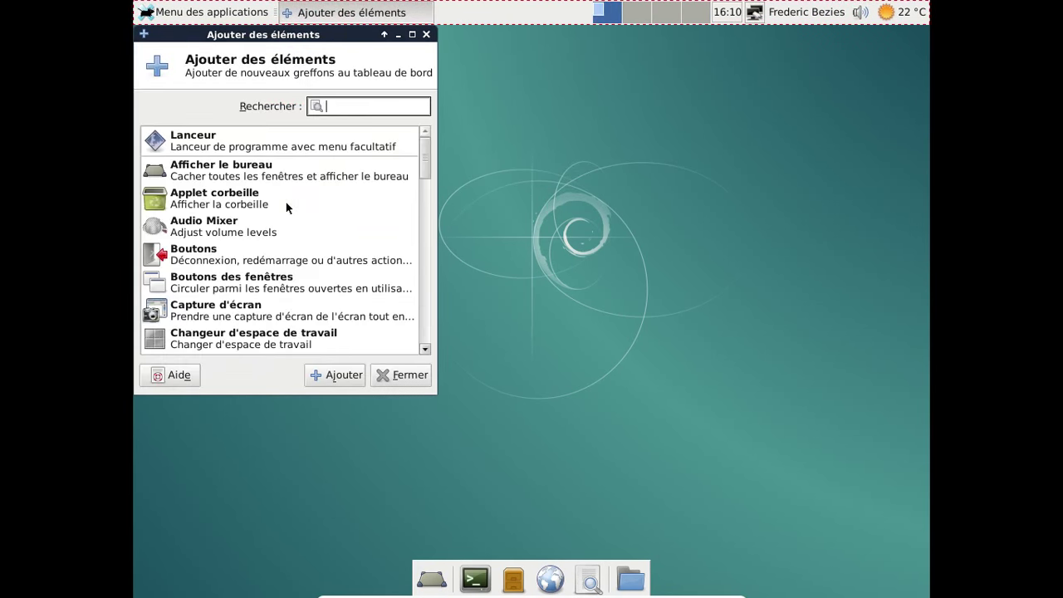
{"action": "scroll", "coordinate": [287, 204], "scroll_direction": "down", "scroll_amount": 3}
{"action": "scroll", "coordinate": [286, 205], "scroll_direction": "down", "scroll_amount": 15}
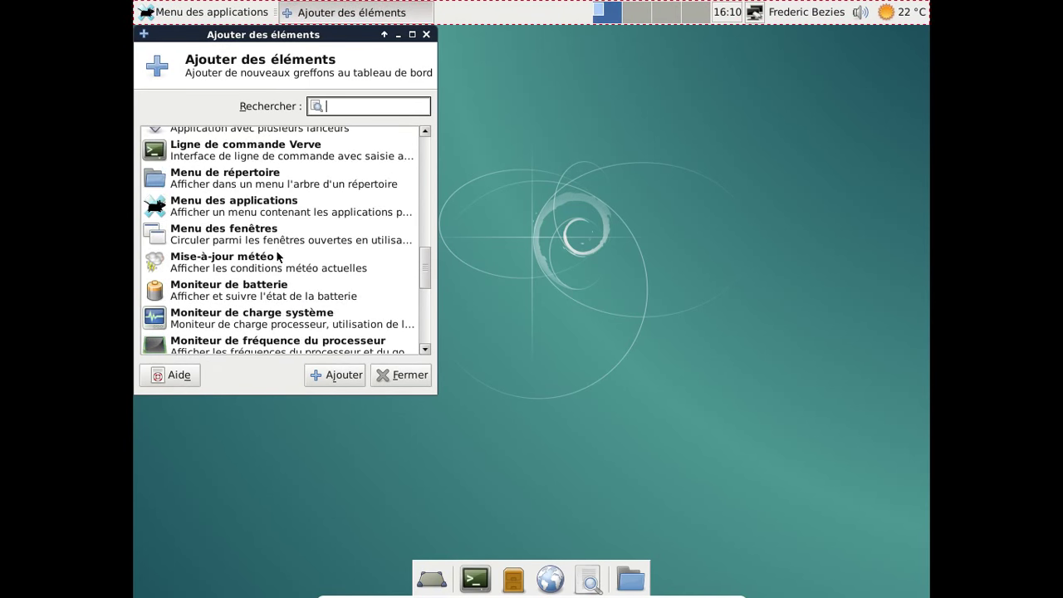
{"action": "scroll", "coordinate": [278, 266], "scroll_direction": "down", "scroll_amount": 4}
{"action": "scroll", "coordinate": [276, 265], "scroll_direction": "down", "scroll_amount": 6}
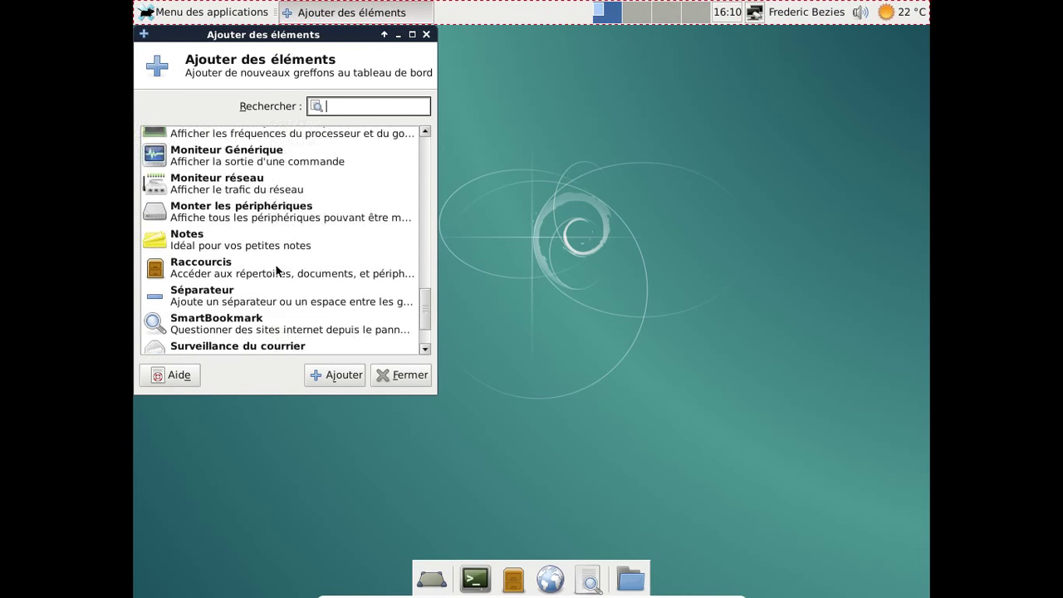
{"action": "scroll", "coordinate": [276, 265], "scroll_direction": "up", "scroll_amount": 9}
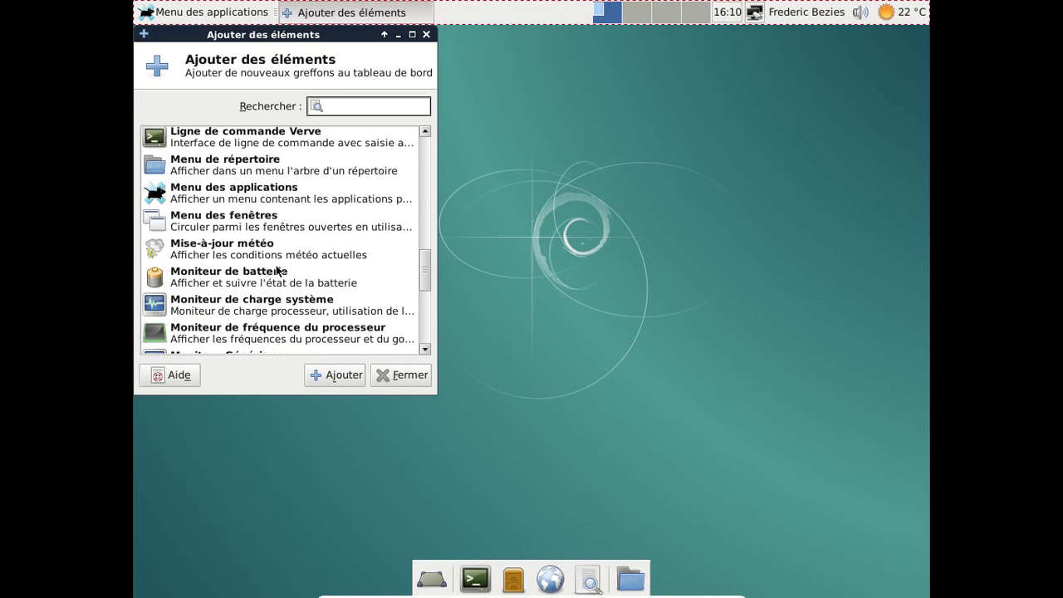
{"action": "scroll", "coordinate": [277, 270], "scroll_direction": "up", "scroll_amount": 15}
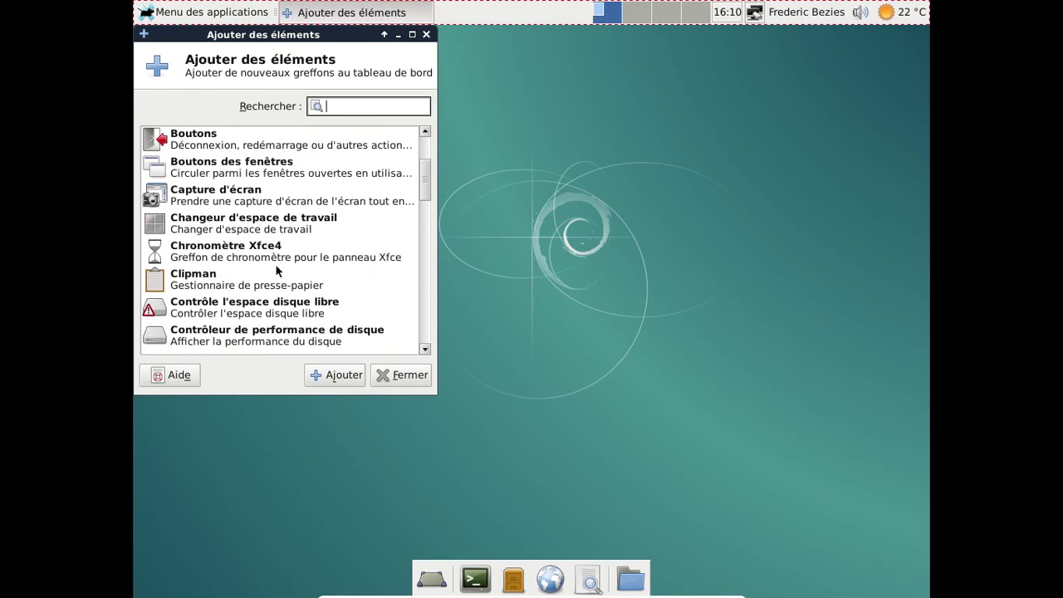
{"action": "left_click", "coordinate": [426, 34]}
Launch the Synaptic package manager, authenticate with the root password and dismiss its quick introduction.
{"action": "left_click", "coordinate": [219, 15]}
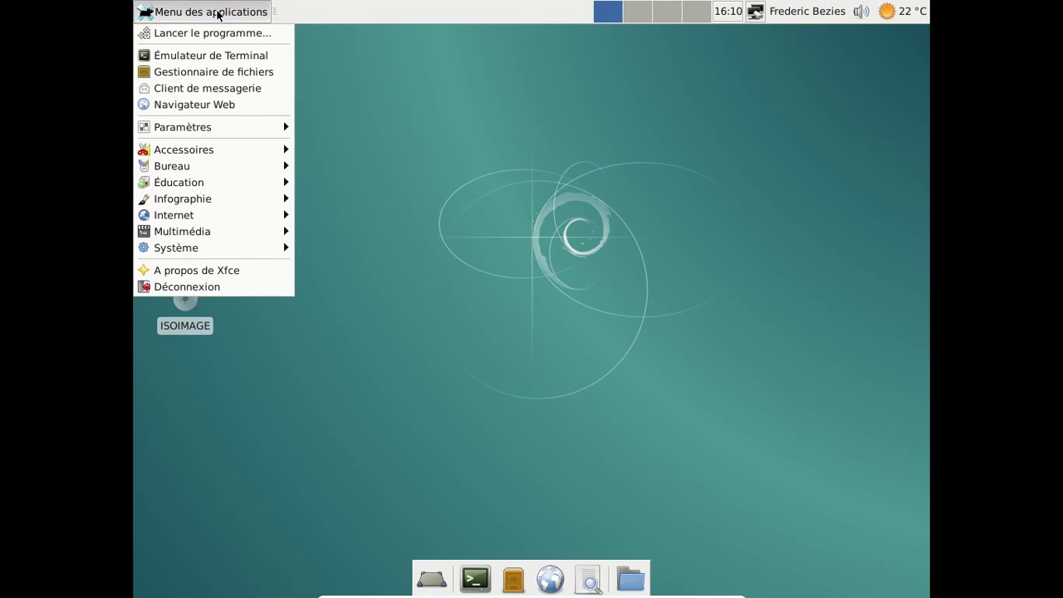
{"action": "mouse_move", "coordinate": [226, 242]}
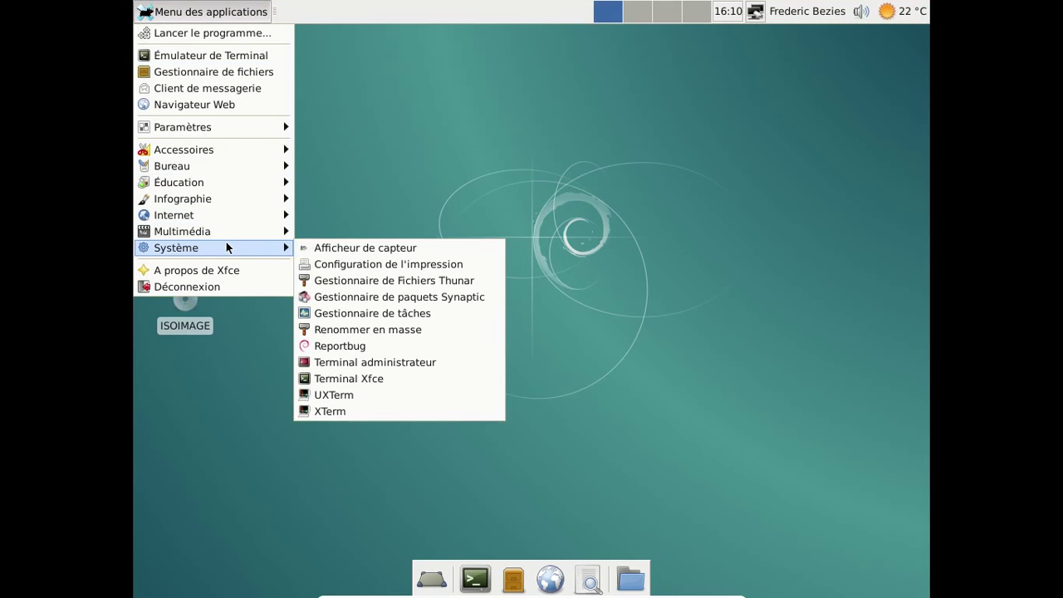
{"action": "left_click", "coordinate": [410, 297]}
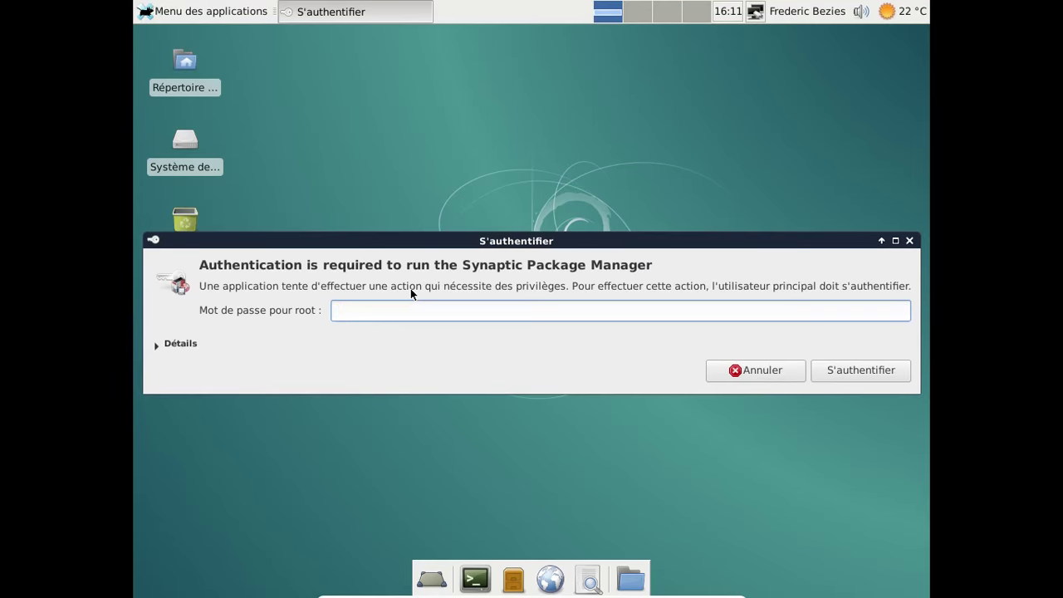
{"action": "type", "text": "*****"}
{"action": "key", "text": "Return"}
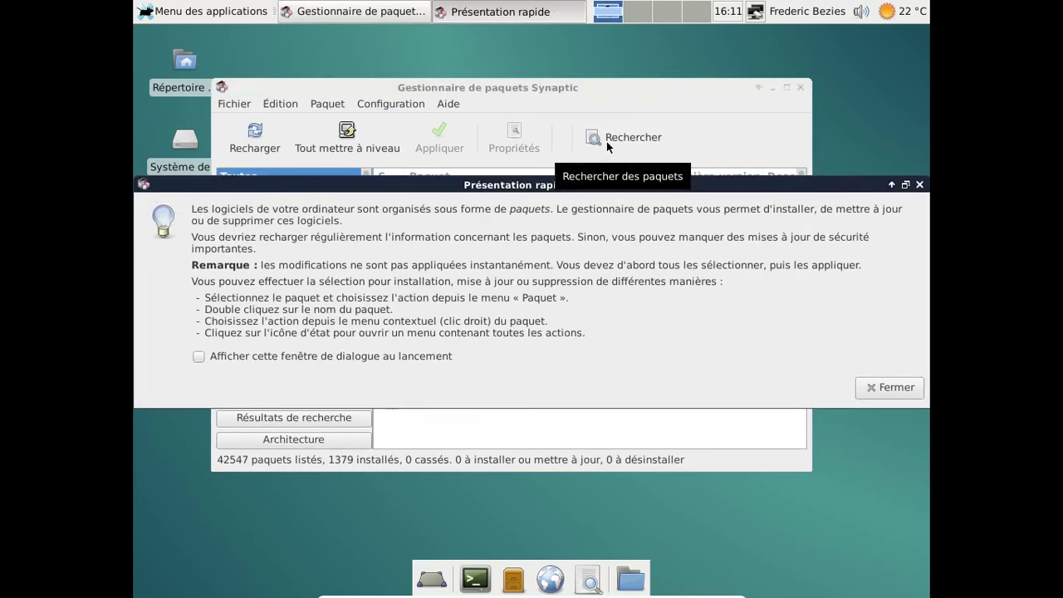
{"action": "left_click", "coordinate": [872, 384]}
Search the packages by description and name for "whisker".
{"action": "left_click", "coordinate": [603, 137]}
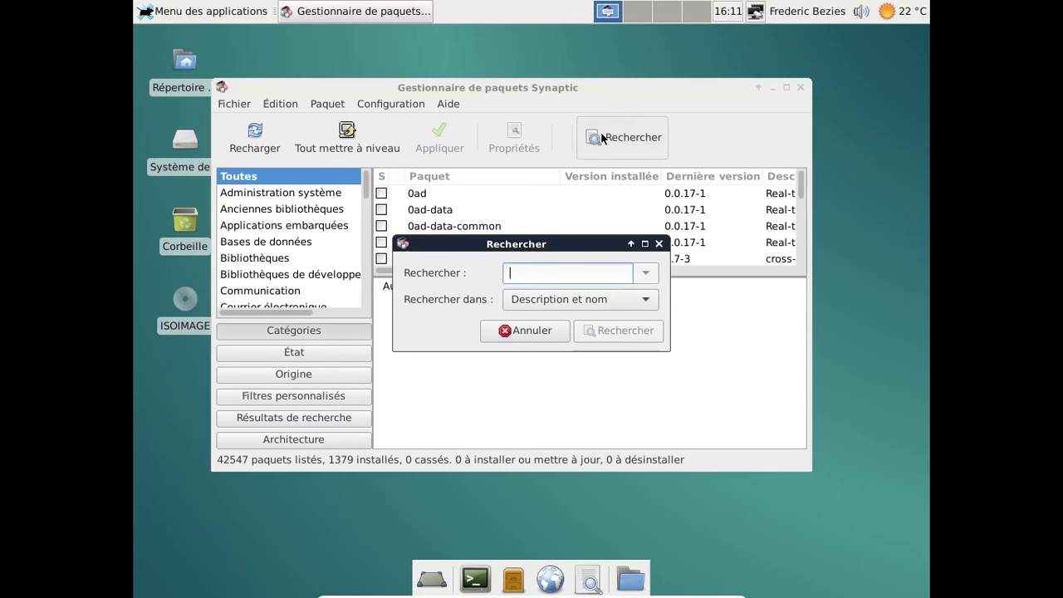
{"action": "type", "text": "whisker"}
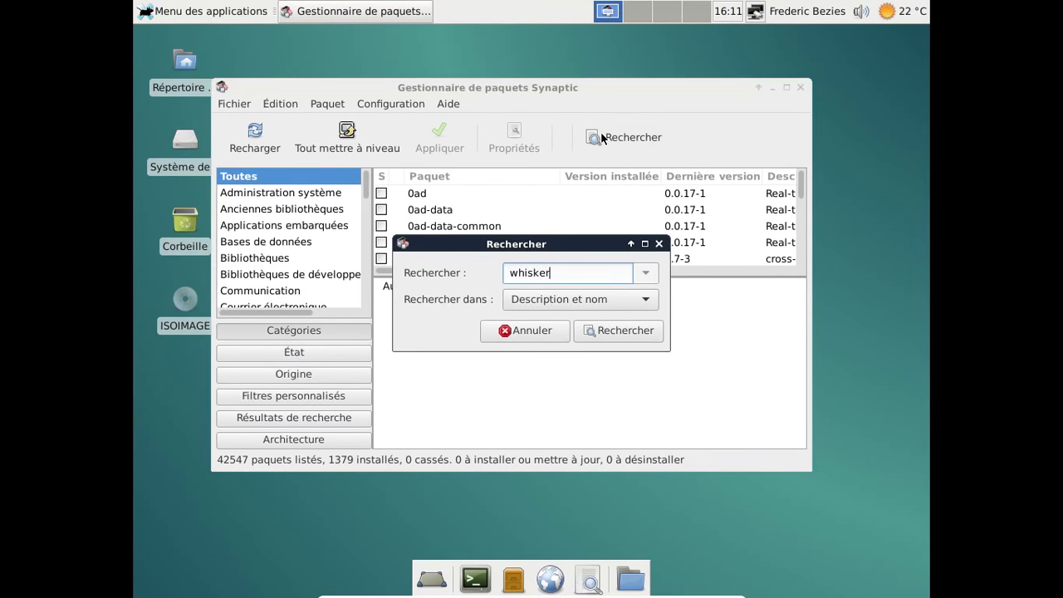
{"action": "key", "text": "Return"}
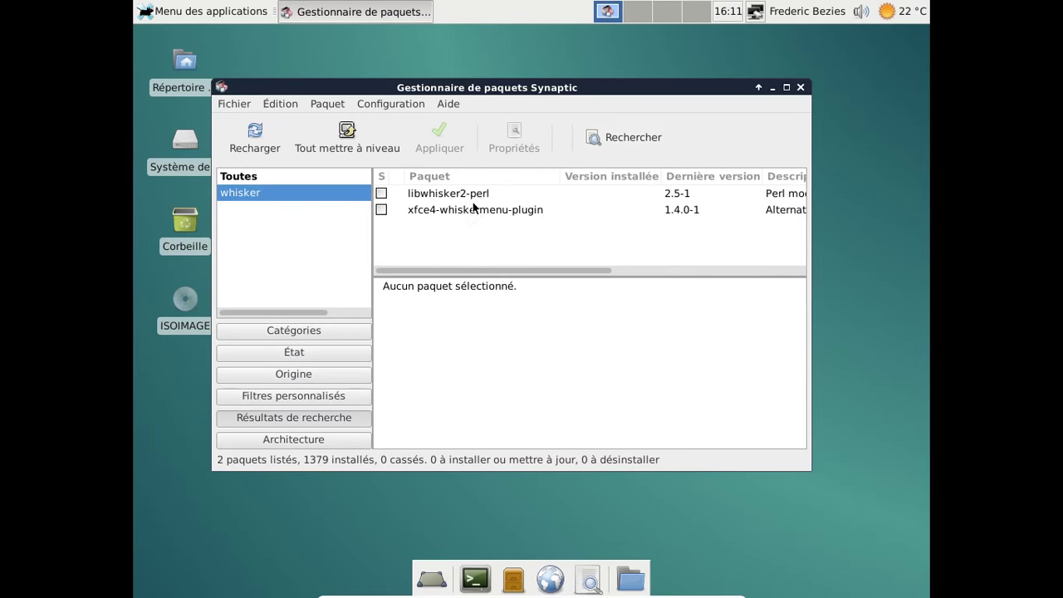
Install the xfce4-whiskermenu-plugin package, with the progress dialog set to close once the changes are applied successfully.
{"action": "left_click", "coordinate": [382, 211]}
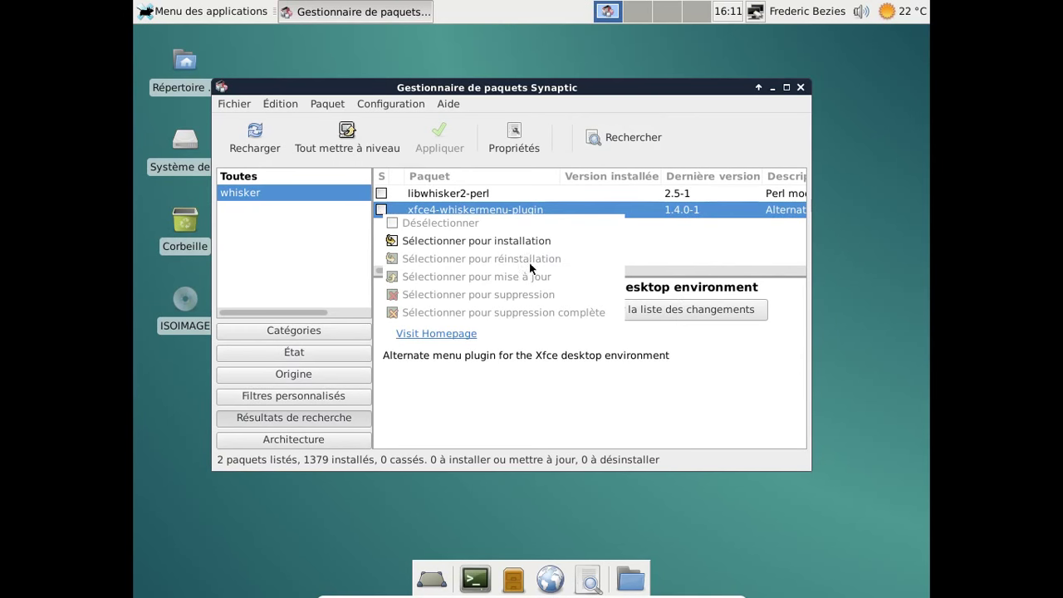
{"action": "left_click", "coordinate": [481, 241]}
{"action": "left_click", "coordinate": [420, 147]}
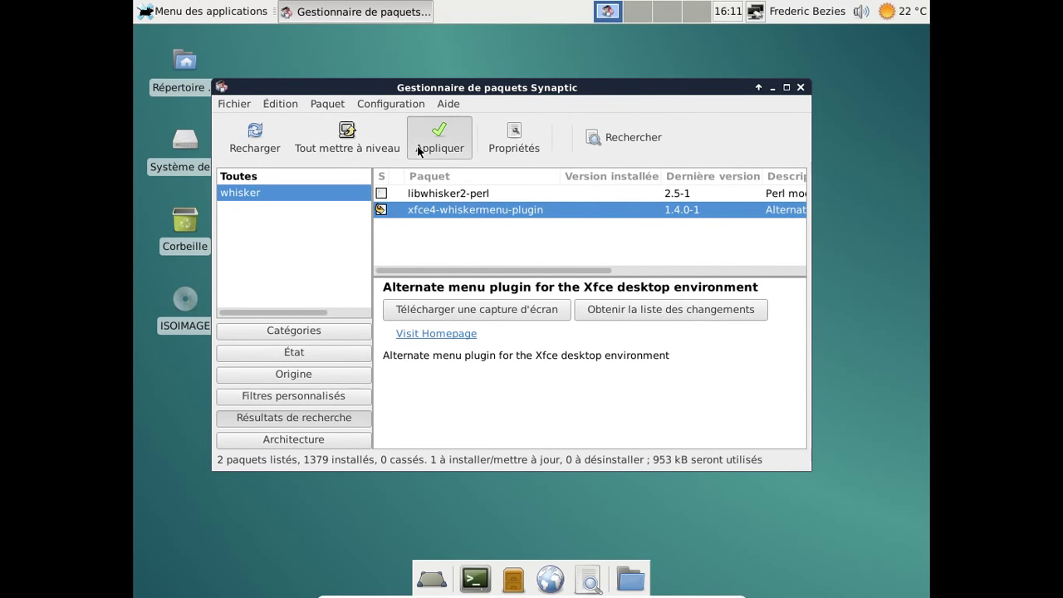
{"action": "left_click", "coordinate": [760, 428]}
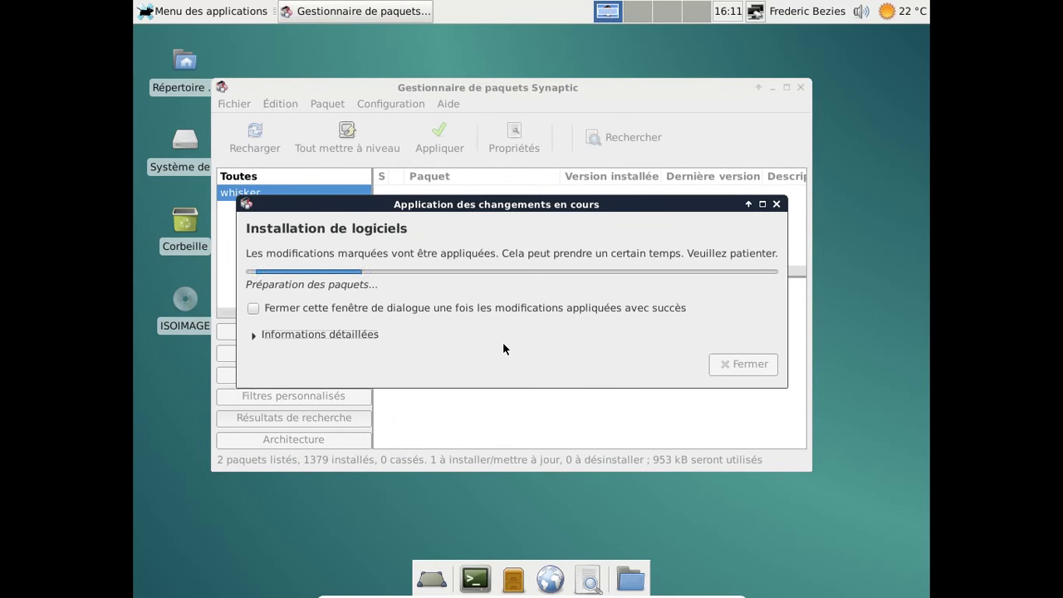
{"action": "left_click", "coordinate": [307, 310]}
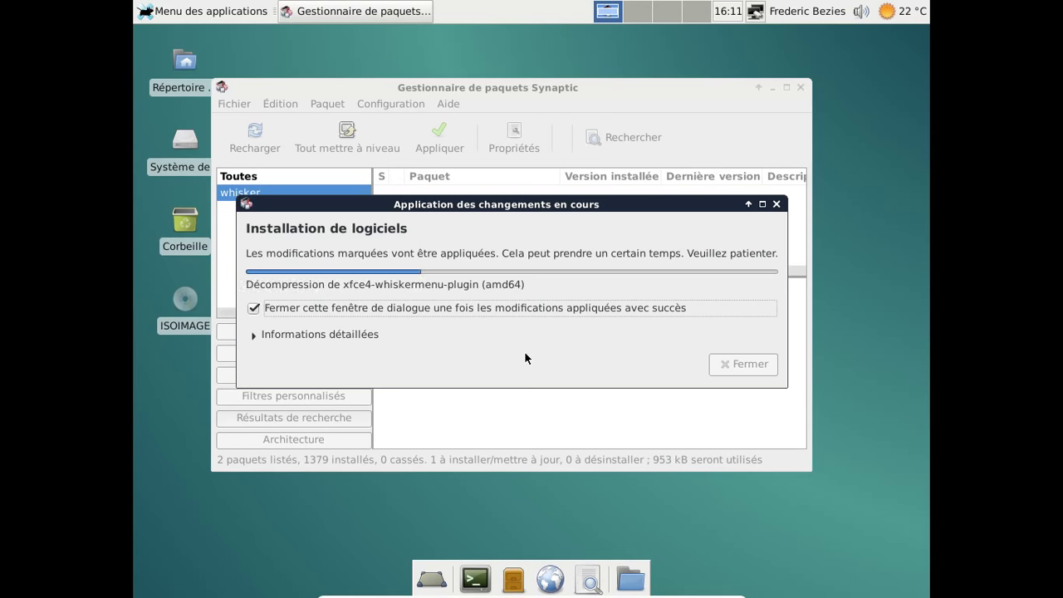
Search the packages for "udev" and examine the libgudev-1.0-0, libudev1 and udev entries.
{"action": "left_click", "coordinate": [613, 141]}
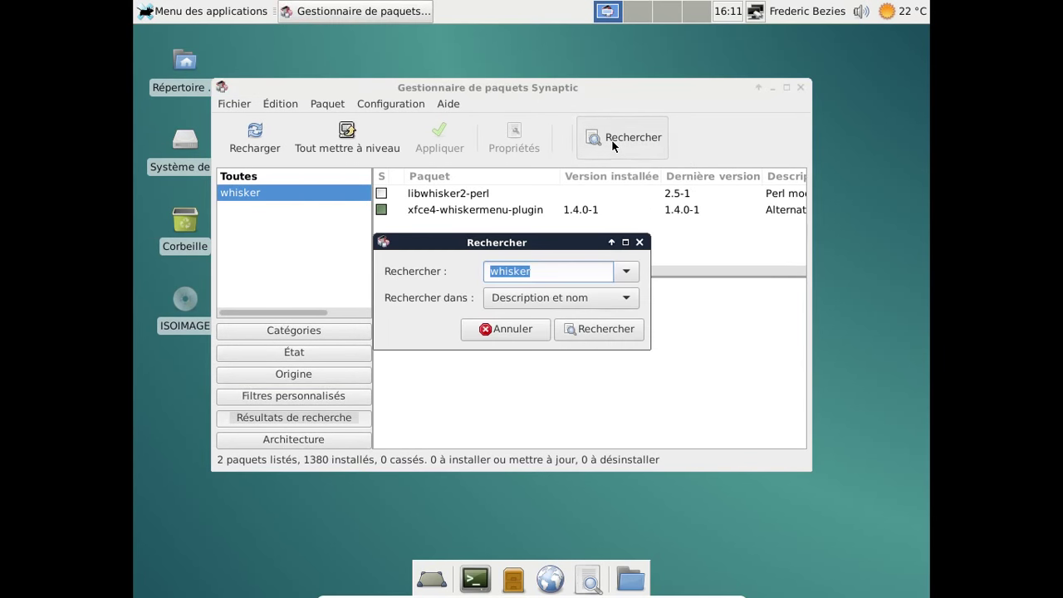
{"action": "type", "text": "udev"}
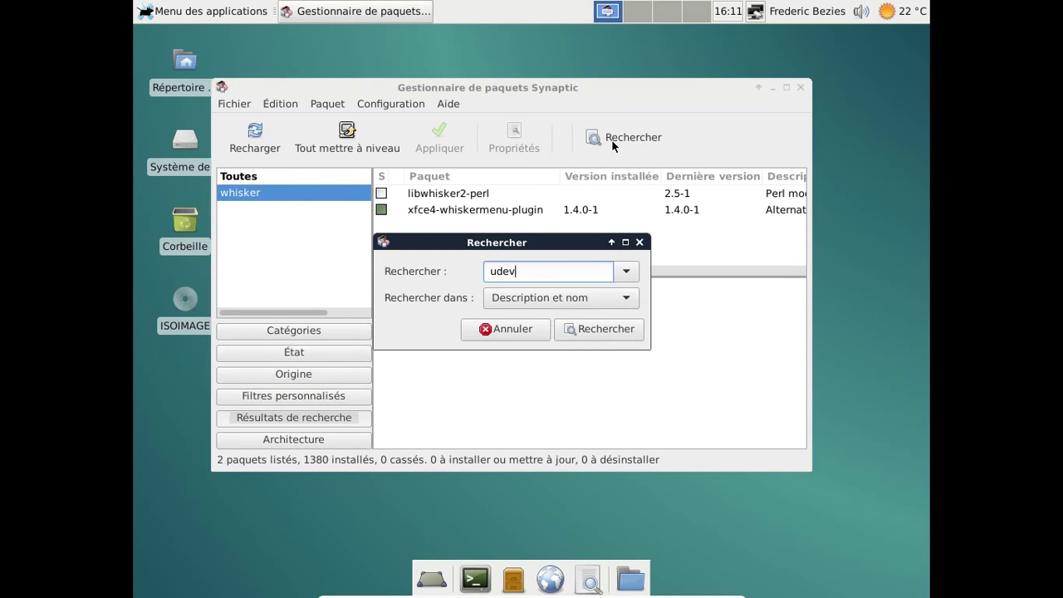
{"action": "key", "text": "Return"}
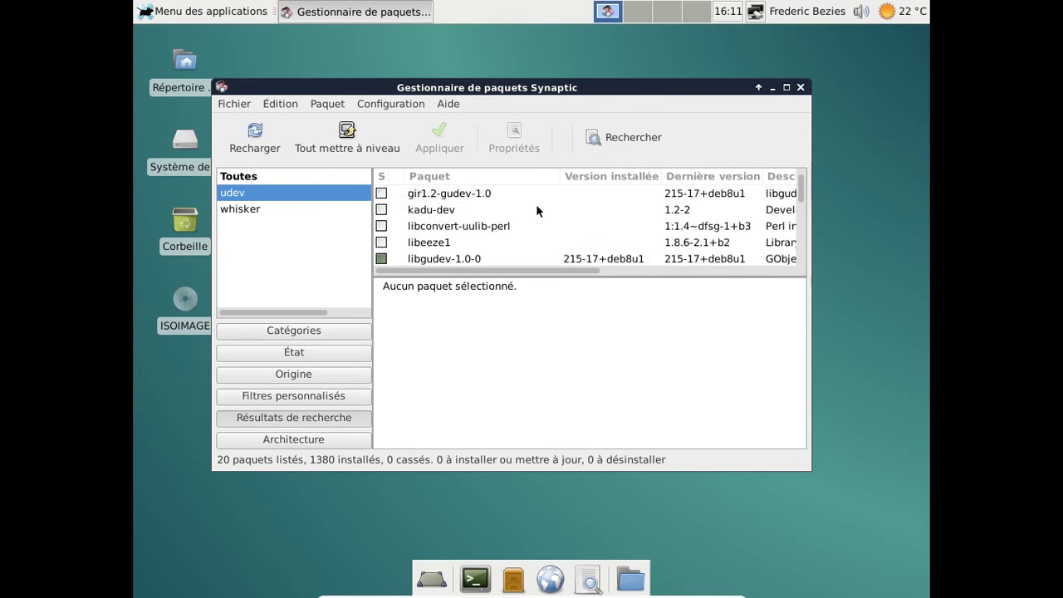
{"action": "scroll", "coordinate": [536, 203], "scroll_direction": "down", "scroll_amount": 2}
{"action": "left_click", "coordinate": [502, 224]}
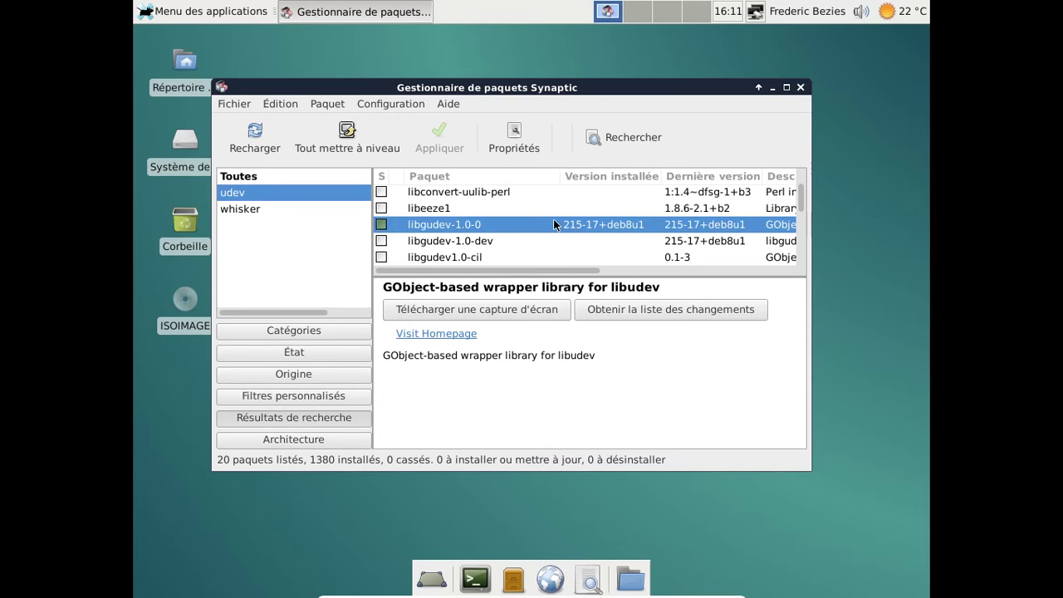
{"action": "scroll", "coordinate": [553, 218], "scroll_direction": "down", "scroll_amount": 5}
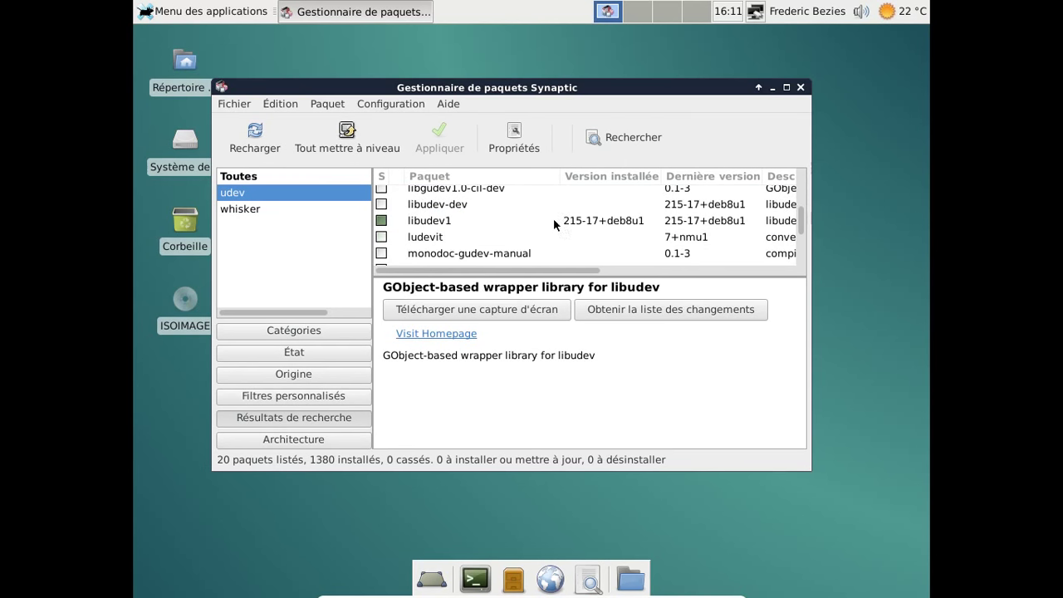
{"action": "left_click", "coordinate": [524, 221]}
{"action": "scroll", "coordinate": [524, 221], "scroll_direction": "down", "scroll_amount": 3}
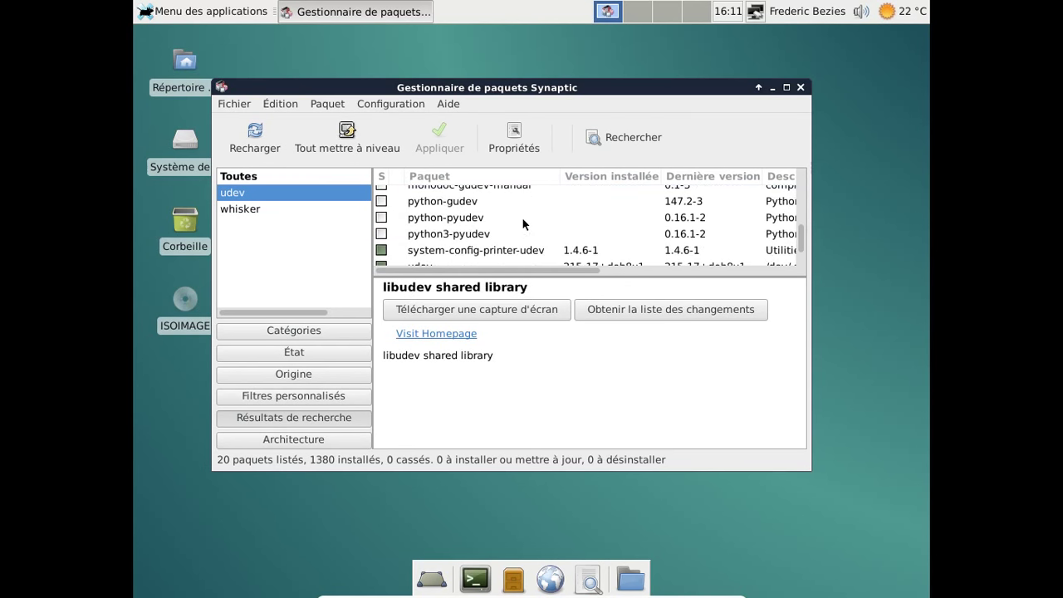
{"action": "left_click", "coordinate": [493, 231]}
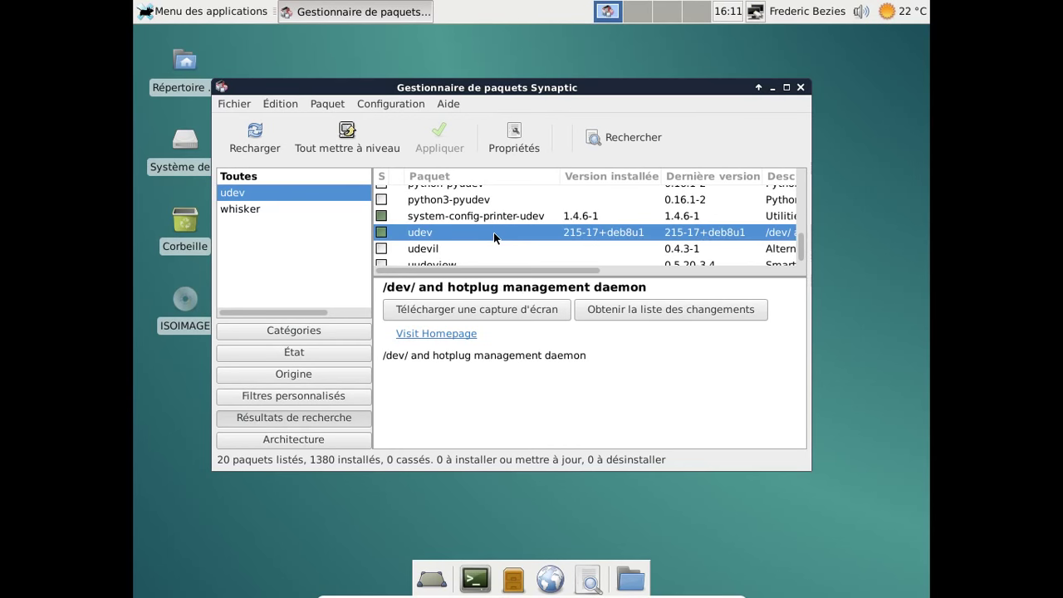
Enable showing package properties in the main window in Synaptic's preferences.
{"action": "left_click", "coordinate": [378, 104]}
{"action": "left_click", "coordinate": [374, 123]}
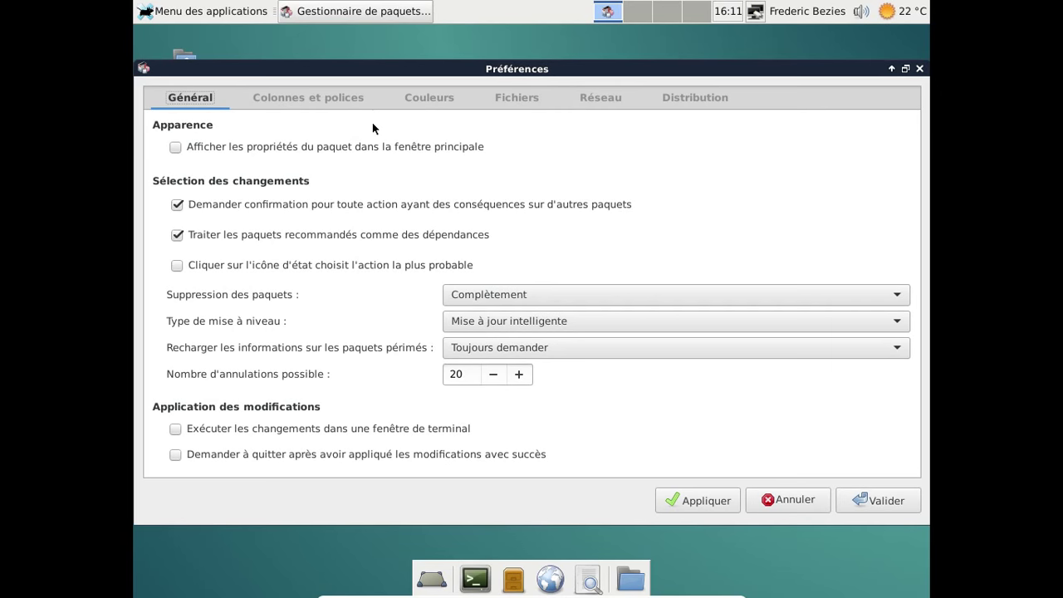
{"action": "left_click", "coordinate": [249, 147]}
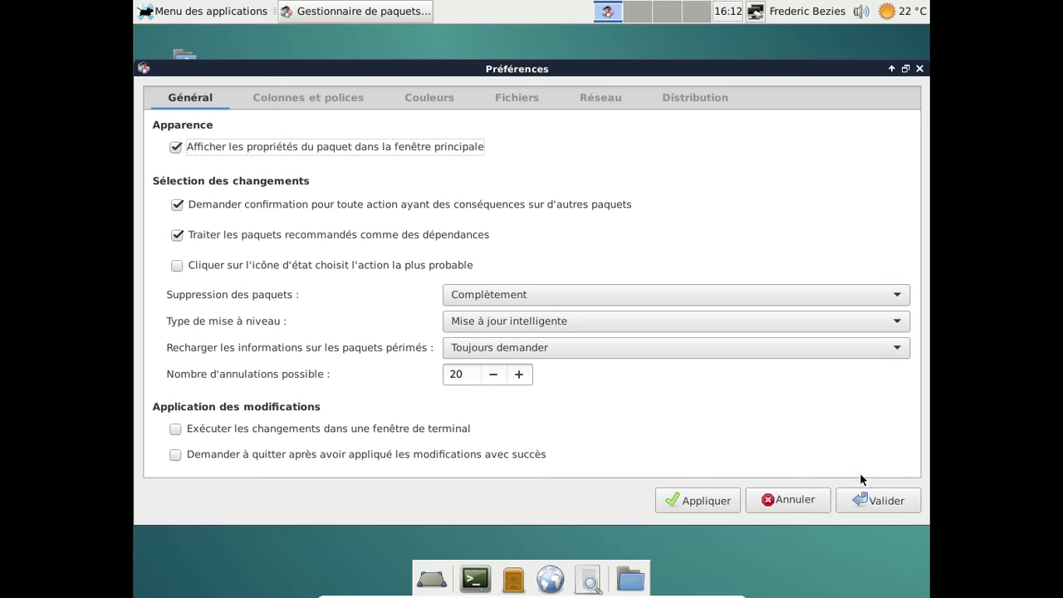
{"action": "left_click", "coordinate": [879, 500]}
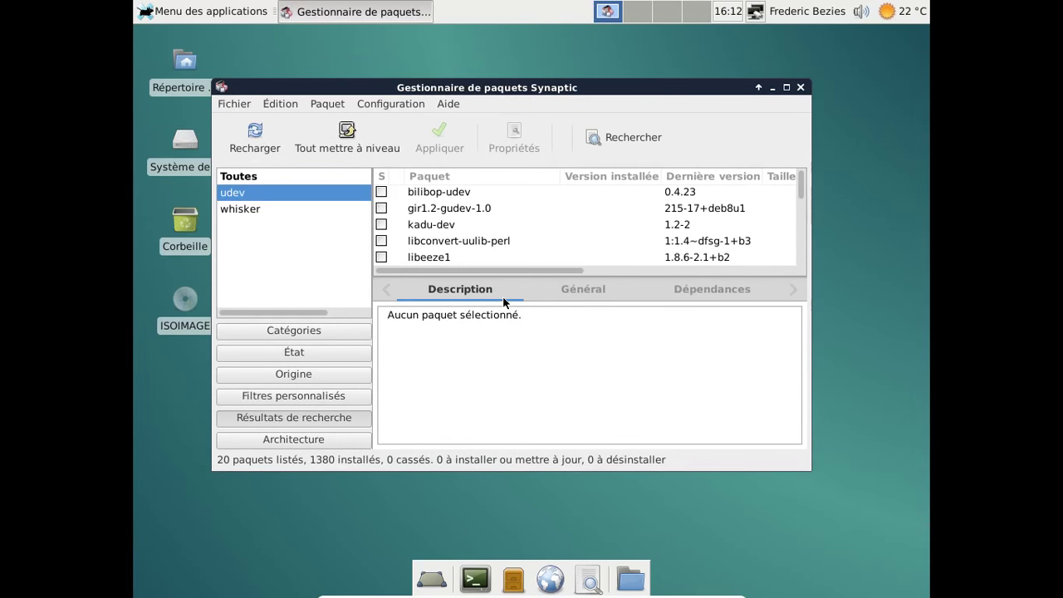
Examine the general properties of the udev package, including its source package and installed version.
{"action": "scroll", "coordinate": [519, 192], "scroll_direction": "down", "scroll_amount": 4}
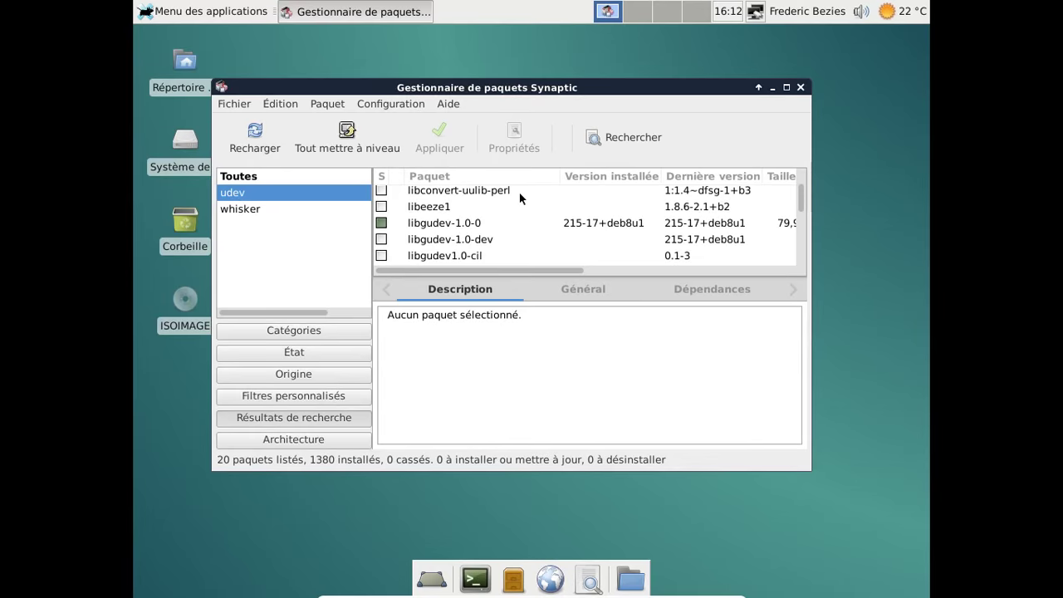
{"action": "scroll", "coordinate": [520, 196], "scroll_direction": "down", "scroll_amount": 3}
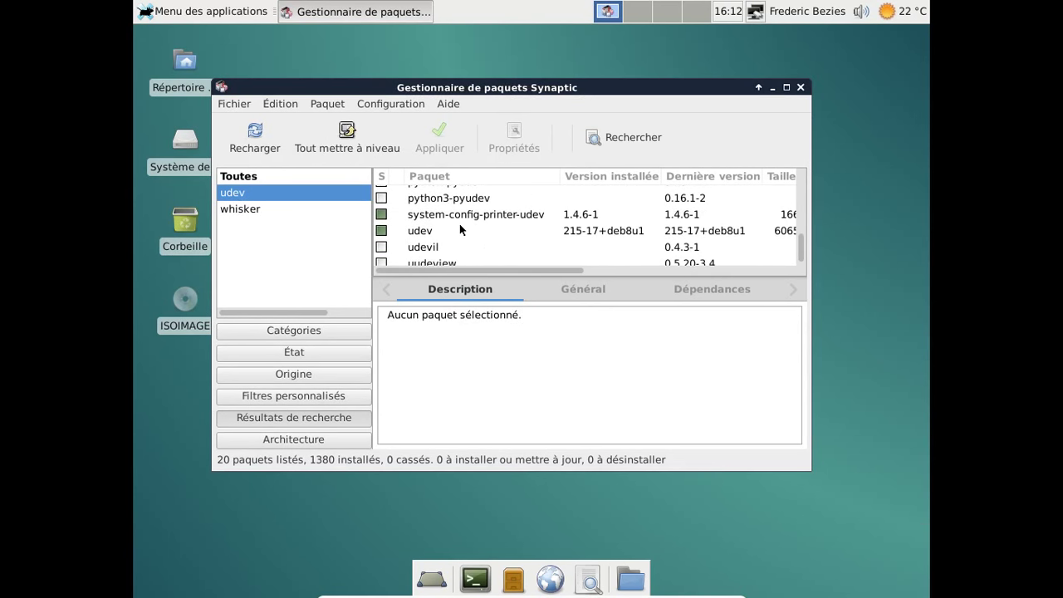
{"action": "left_click", "coordinate": [460, 225]}
{"action": "left_click", "coordinate": [580, 295]}
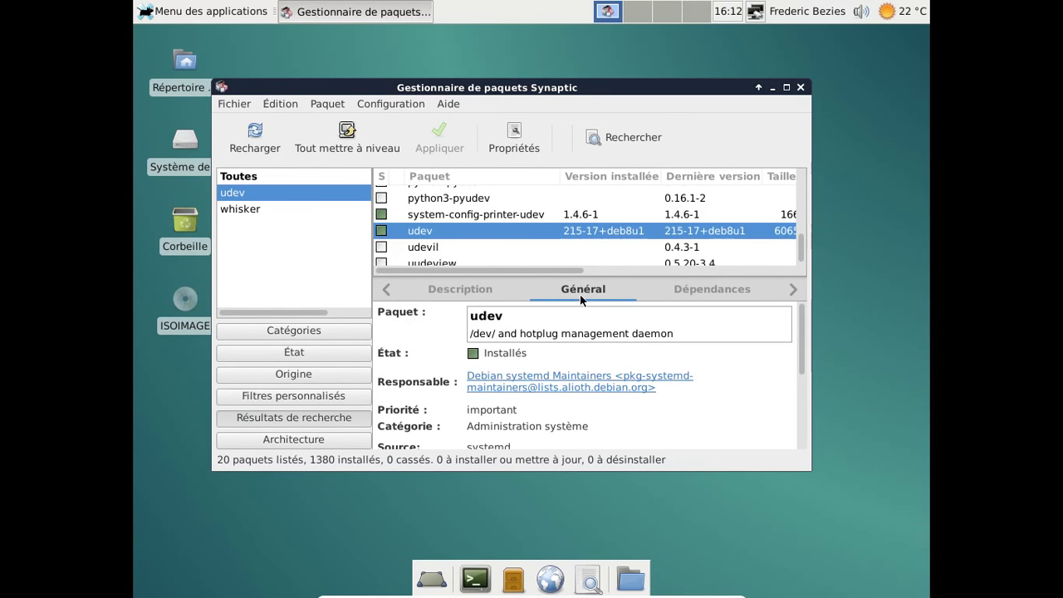
{"action": "scroll", "coordinate": [775, 364], "scroll_direction": "down", "scroll_amount": 2}
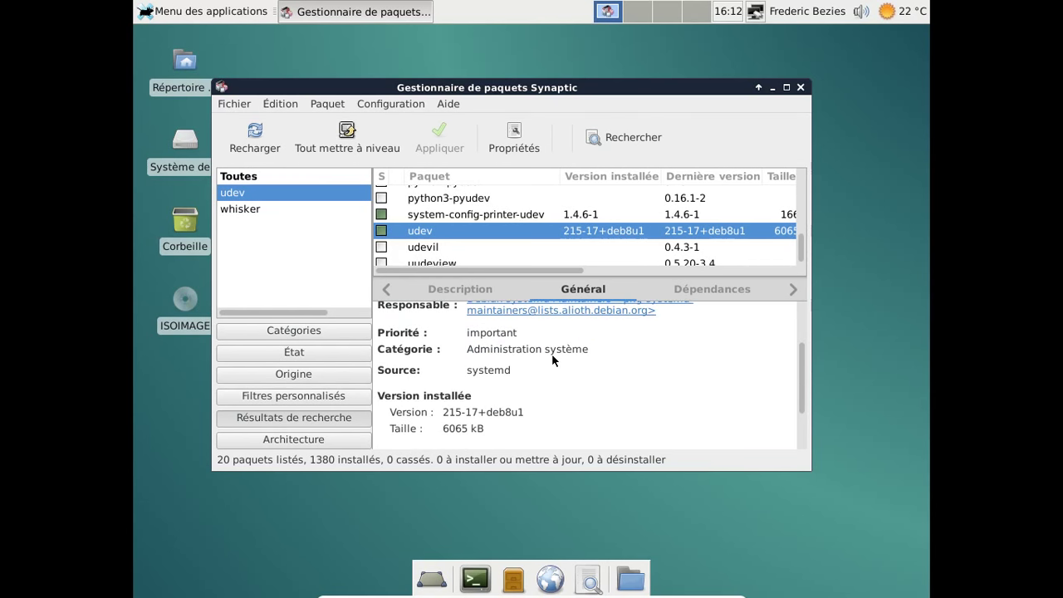
Close Synaptic and add the Menu Whisker plugin to the Xfce panel that holds the applications menu.
{"action": "left_click", "coordinate": [800, 88]}
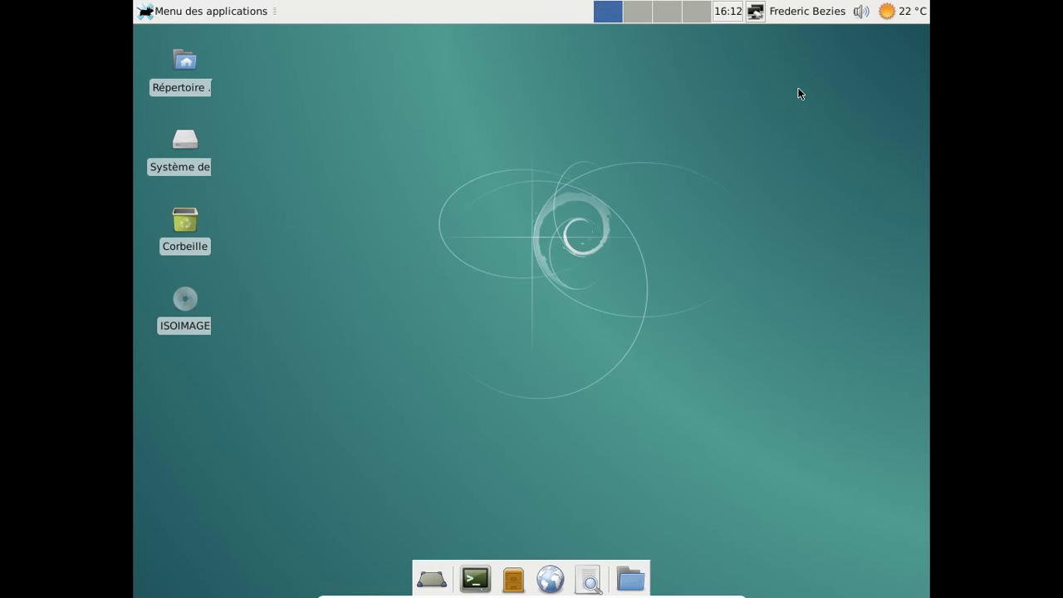
{"action": "right_click", "coordinate": [318, 19]}
{"action": "mouse_move", "coordinate": [391, 106]}
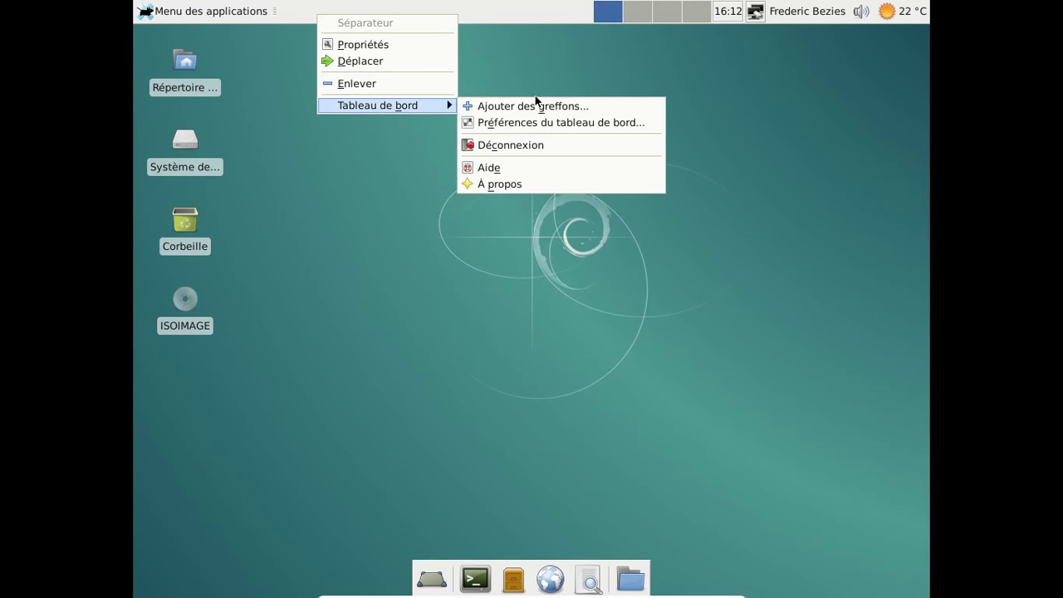
{"action": "left_click", "coordinate": [536, 114]}
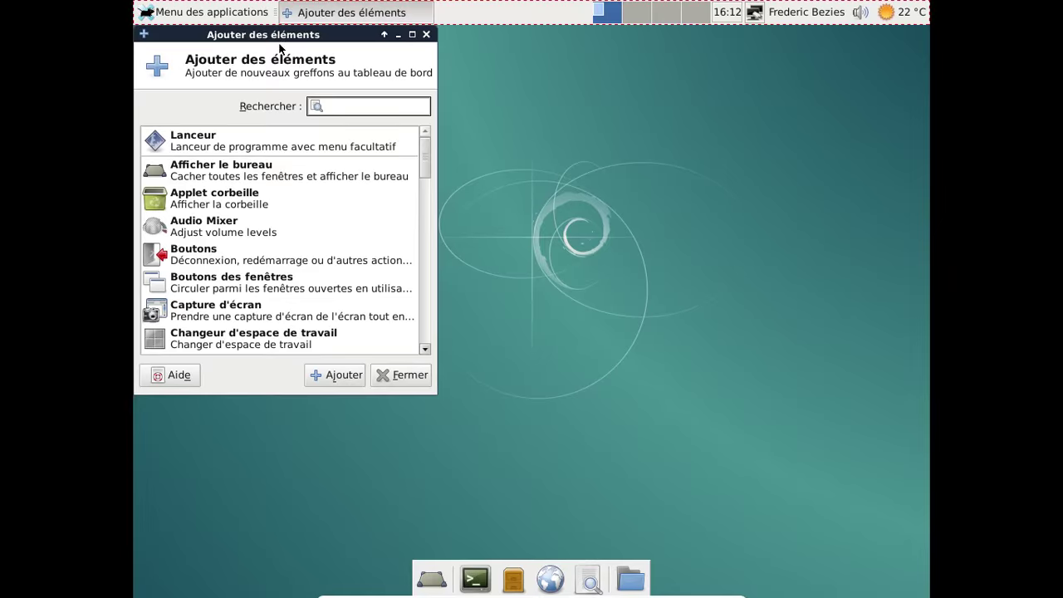
{"action": "left_click_drag", "start_coordinate": [275, 35], "coordinate": [517, 71]}
{"action": "scroll", "coordinate": [536, 301], "scroll_direction": "down", "scroll_amount": 10}
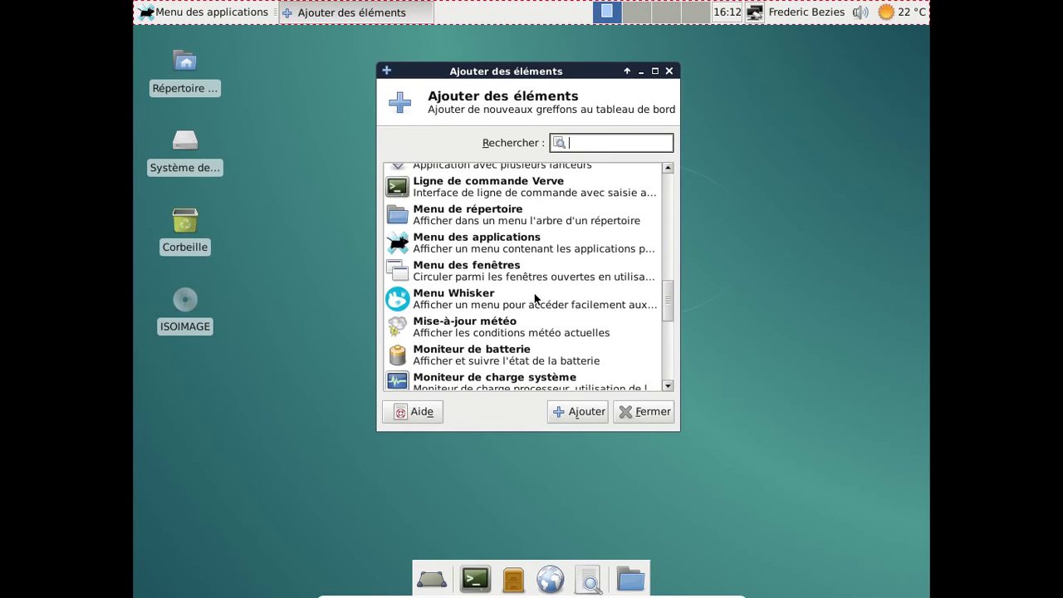
{"action": "left_click", "coordinate": [467, 304]}
{"action": "left_click", "coordinate": [568, 411]}
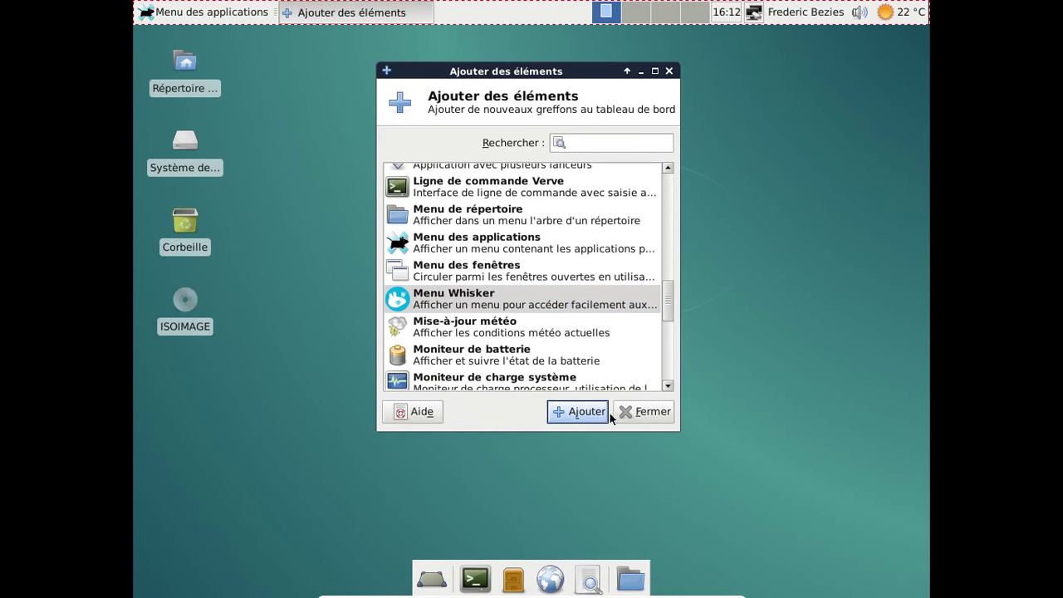
{"action": "left_click", "coordinate": [615, 414]}
Remove the original Menu des applications plugin from the panel and confirm its removal.
{"action": "right_click", "coordinate": [199, 11]}
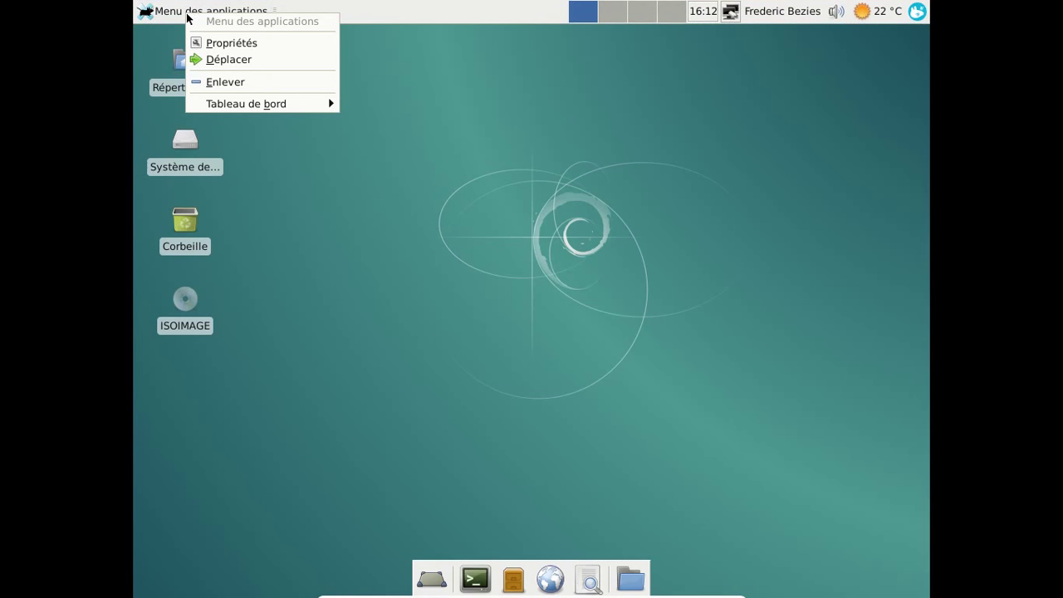
{"action": "left_click", "coordinate": [226, 83]}
{"action": "left_click", "coordinate": [640, 339]}
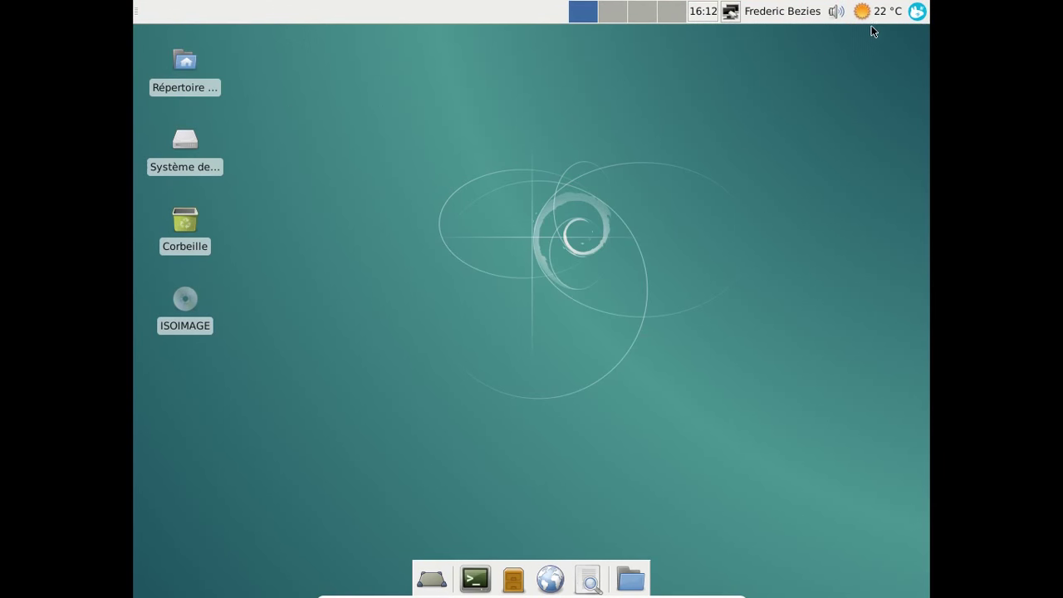
Move the Whisker menu to the beginning of the panel, ahead of the separator.
{"action": "right_click", "coordinate": [917, 11]}
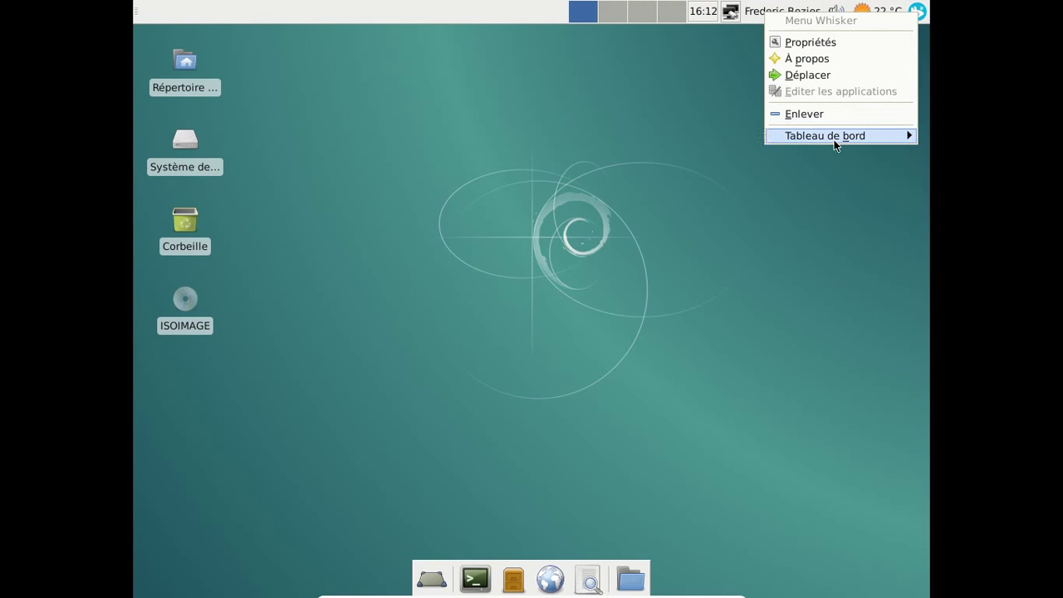
{"action": "left_click", "coordinate": [828, 74]}
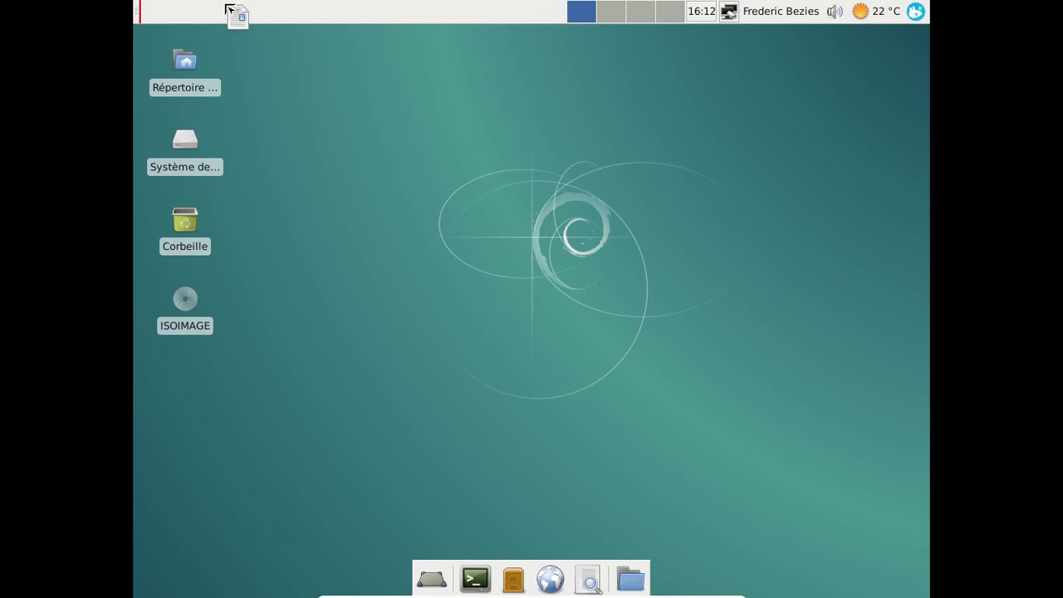
{"action": "left_click", "coordinate": [142, 12]}
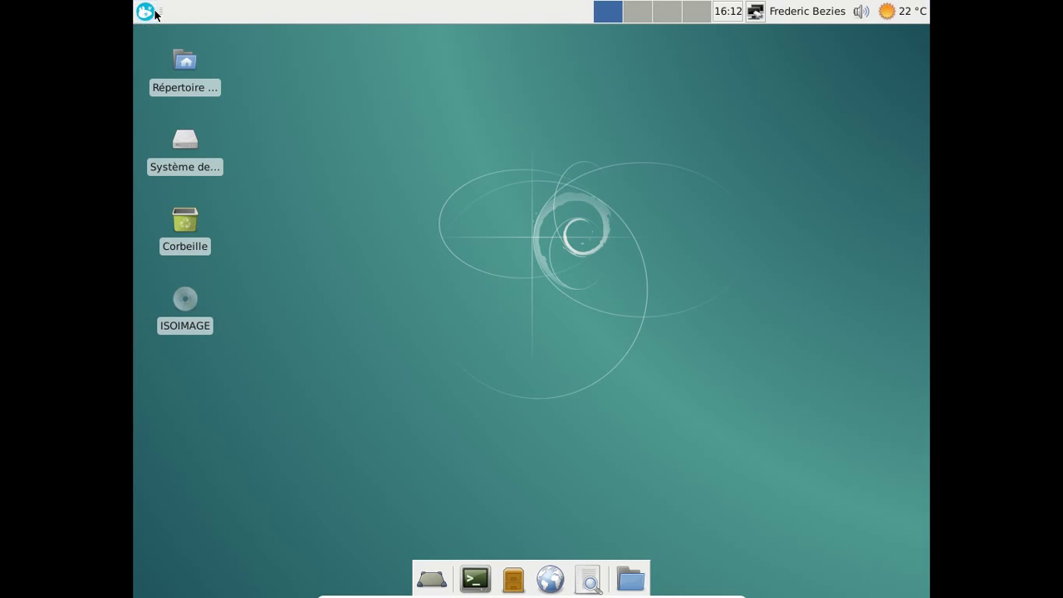
Search the Whisker menu for "cups" and clear the search.
{"action": "left_click", "coordinate": [152, 12]}
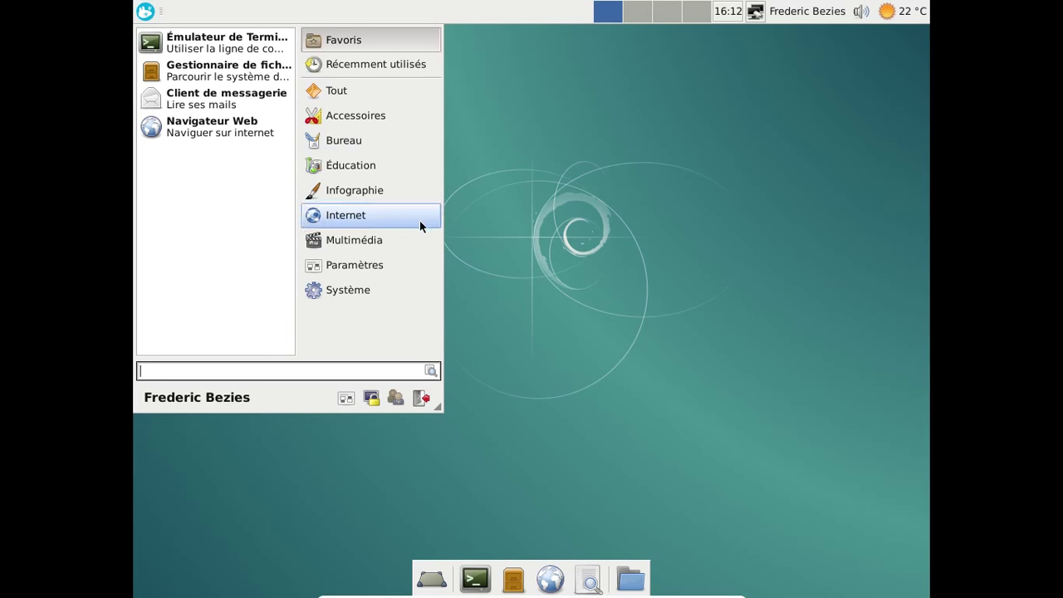
{"action": "type", "text": "cups"}
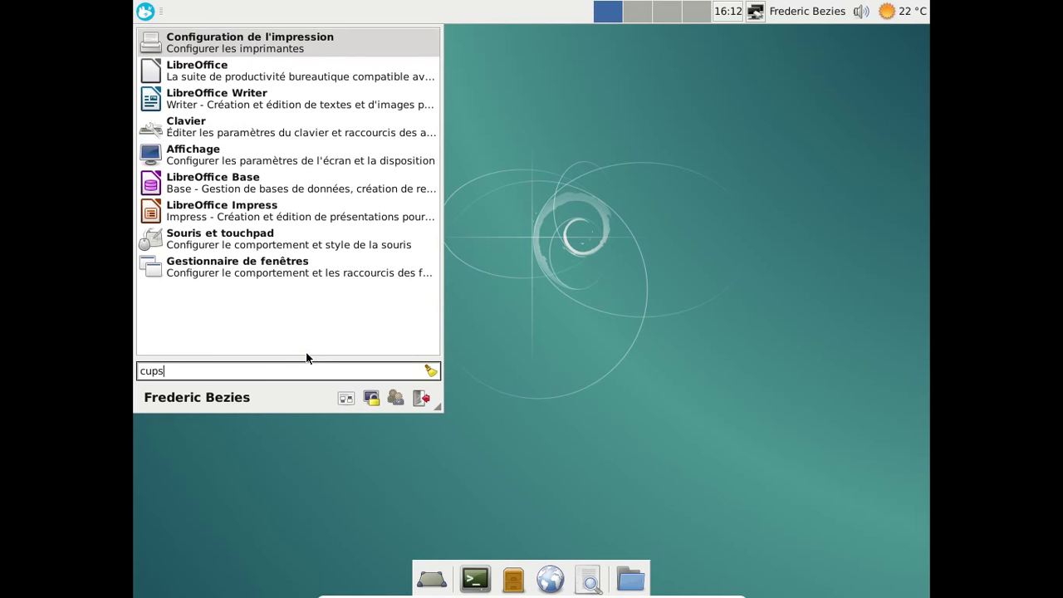
{"action": "key", "text": "BackSpace"}
{"action": "key", "text": "BackSpace"}
{"action": "key", "text": "BackSpace"}
{"action": "key", "text": "BackSpace"}
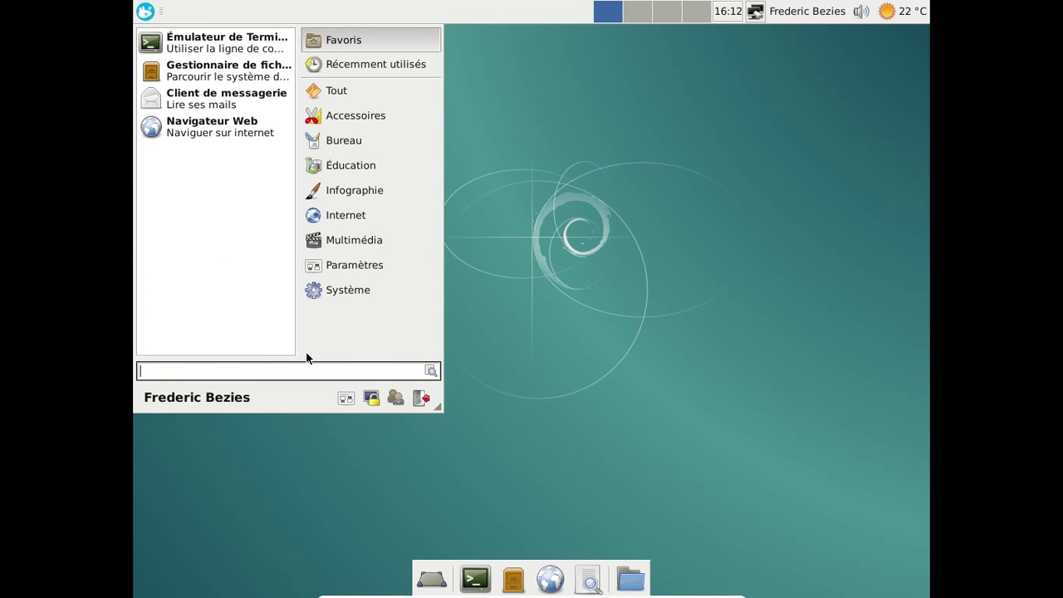
Examine the applications in the Whisker menu's categories from Accessoires through Système, then close the menu.
{"action": "left_click", "coordinate": [363, 113]}
{"action": "scroll", "coordinate": [214, 100], "scroll_direction": "down", "scroll_amount": 2}
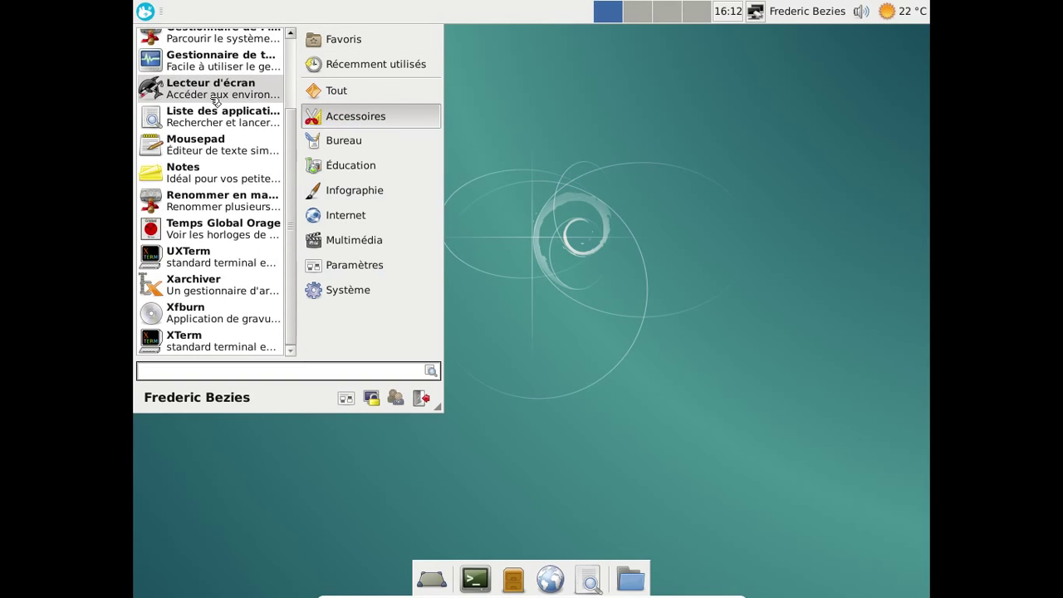
{"action": "left_click", "coordinate": [342, 150]}
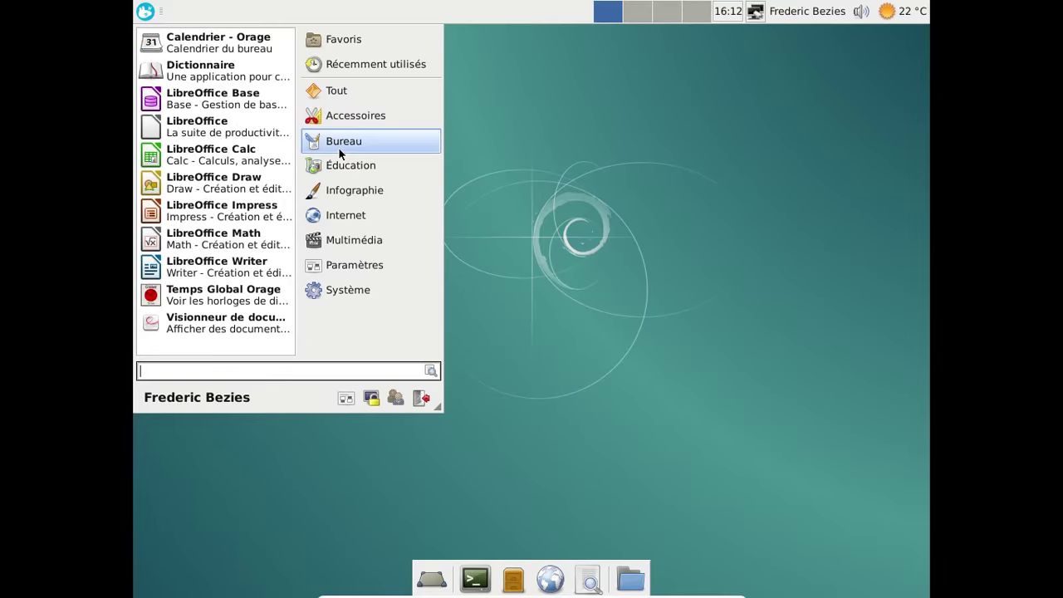
{"action": "left_click", "coordinate": [370, 170]}
{"action": "left_click", "coordinate": [371, 189]}
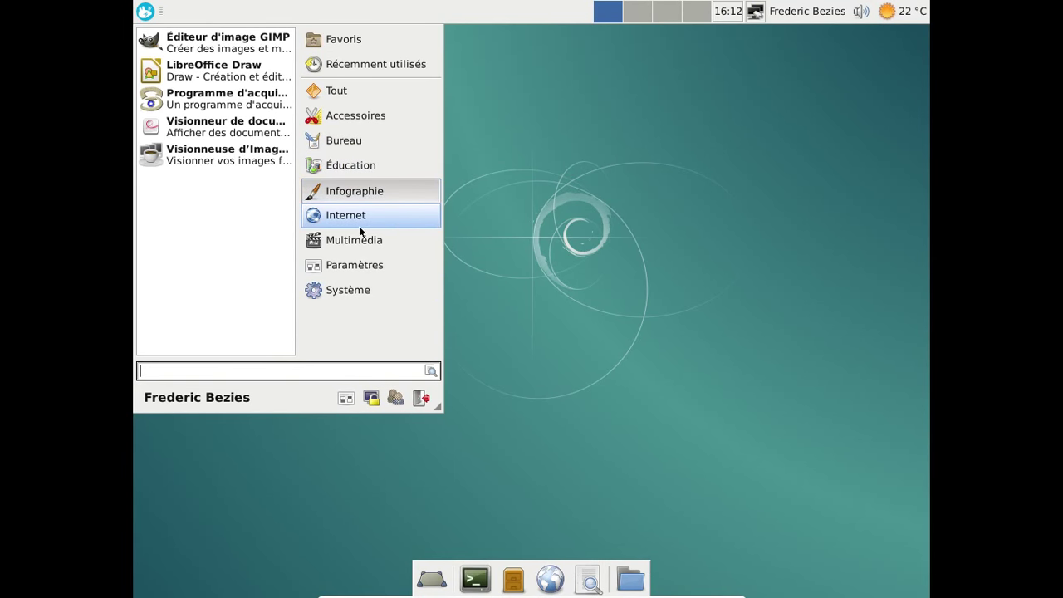
{"action": "left_click", "coordinate": [358, 221]}
{"action": "left_click", "coordinate": [359, 240]}
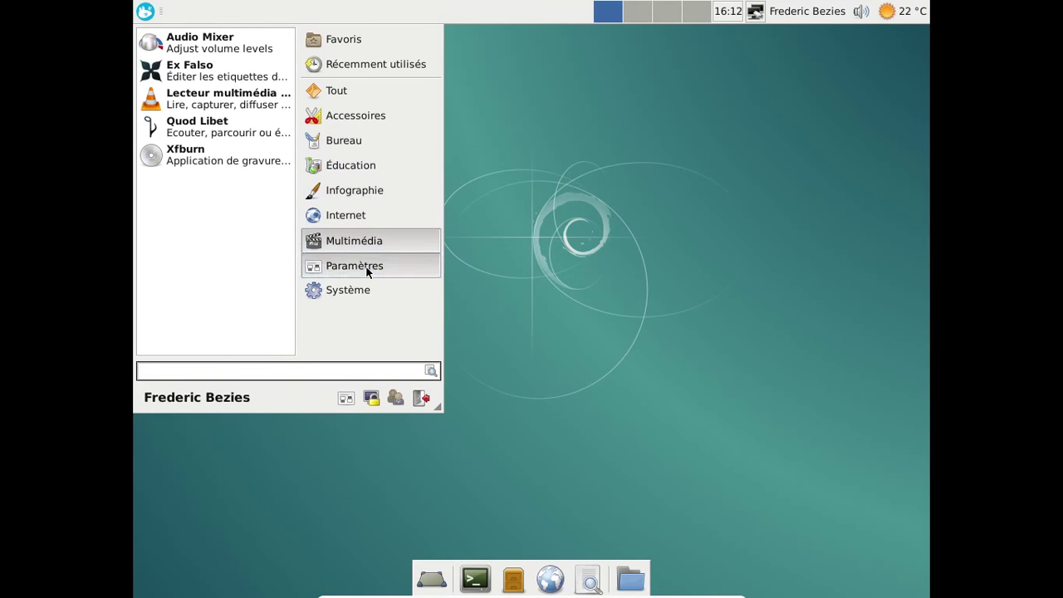
{"action": "left_click", "coordinate": [360, 266]}
{"action": "left_click", "coordinate": [369, 288]}
{"action": "left_click", "coordinate": [556, 196]}
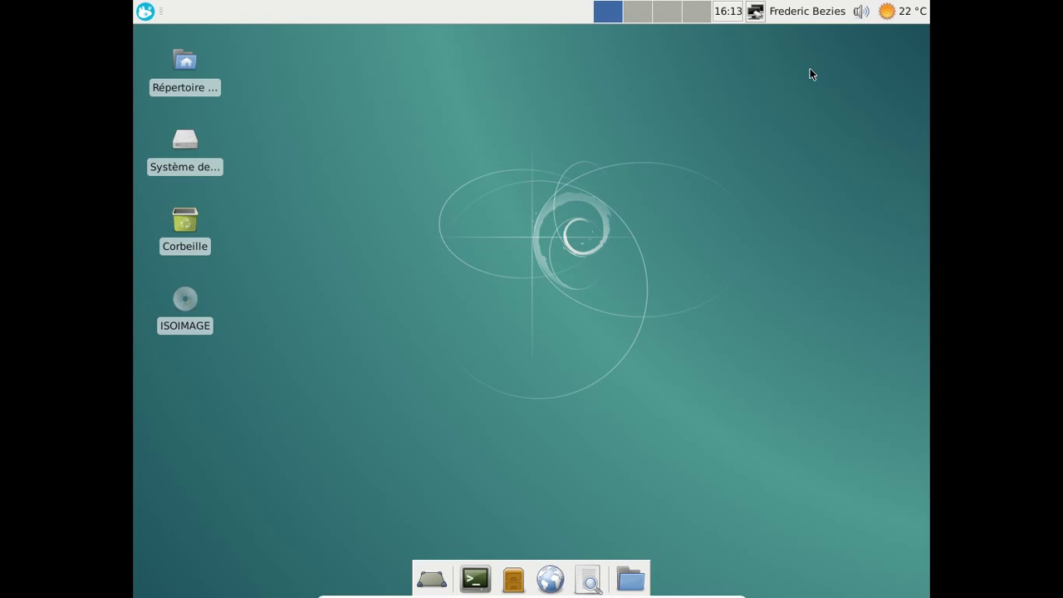
Shut down the Devuan guest system, confirm, and return the virtual machine from full screen to a window.
{"action": "left_click", "coordinate": [809, 15]}
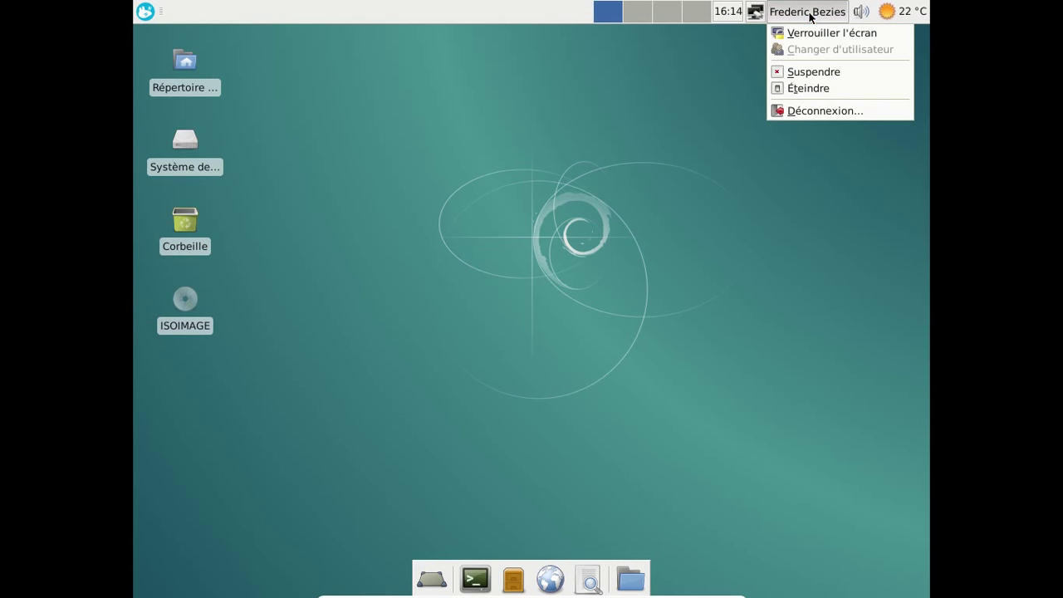
{"action": "left_click", "coordinate": [797, 88]}
{"action": "left_click", "coordinate": [613, 329]}
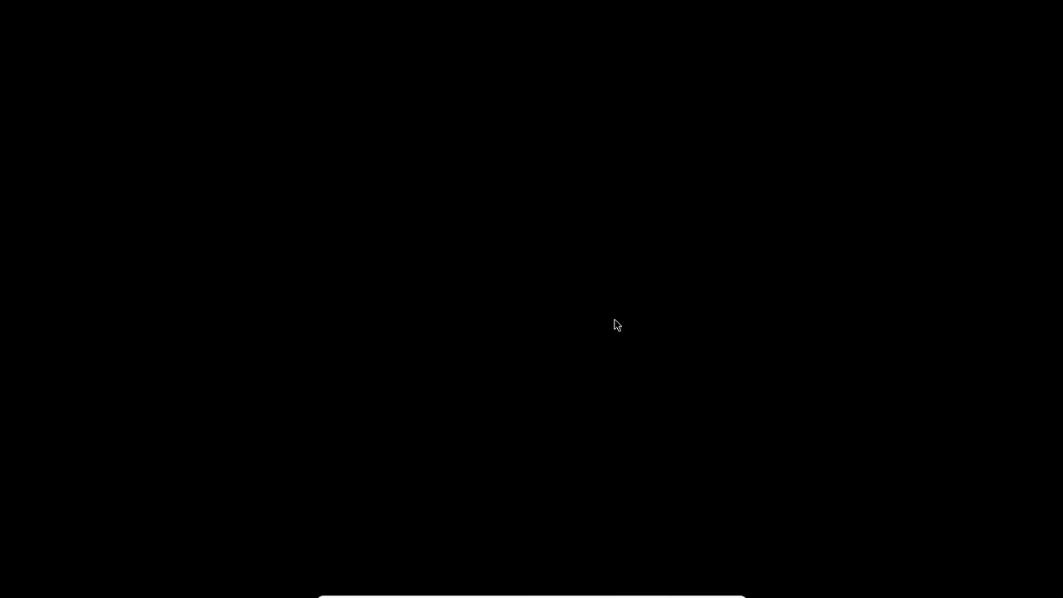
{"action": "key", "text": "Control_R+f"}
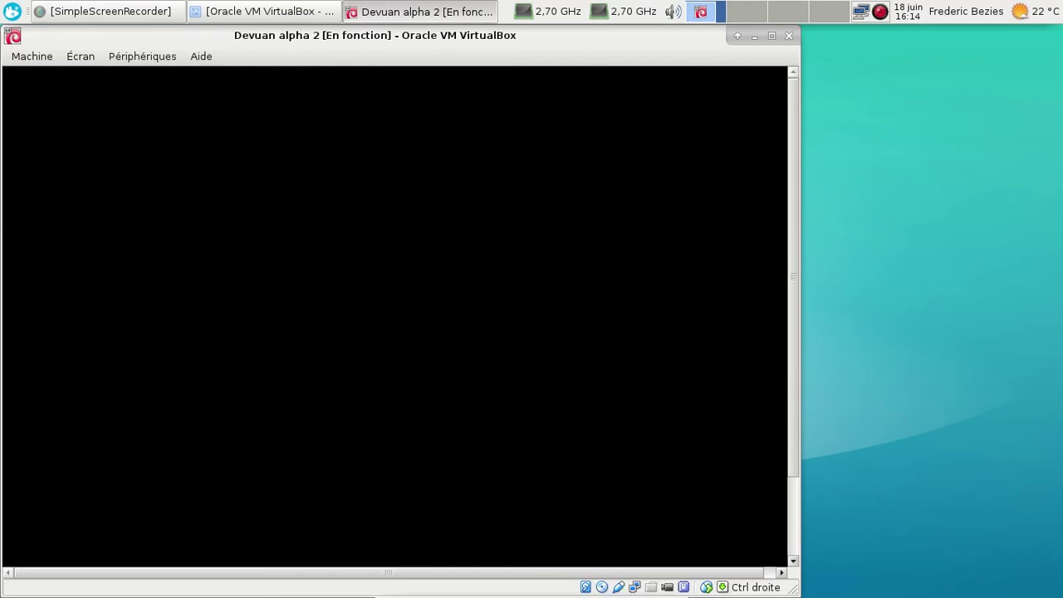